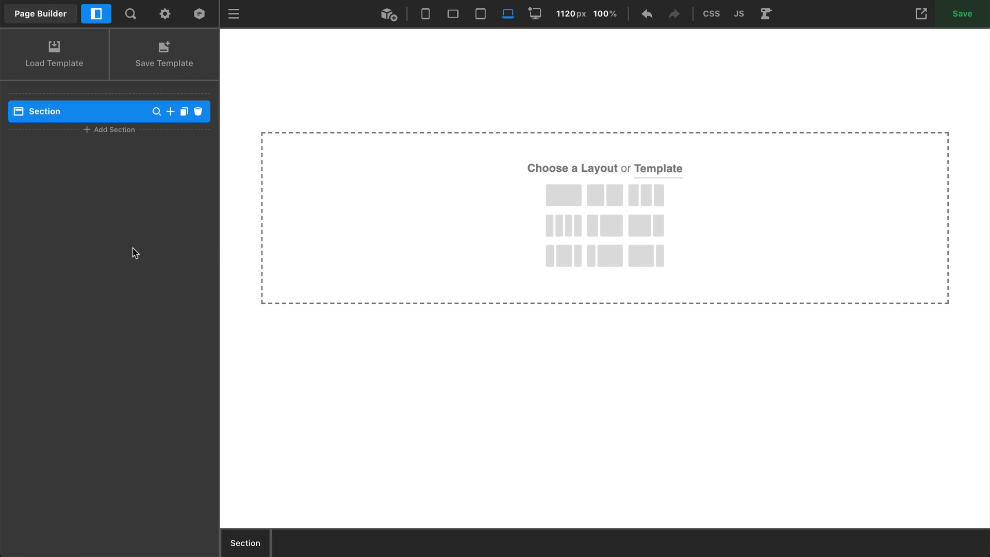
Search the element library for "slide" to look over the available slider elements and presets.
left_click(388, 14)
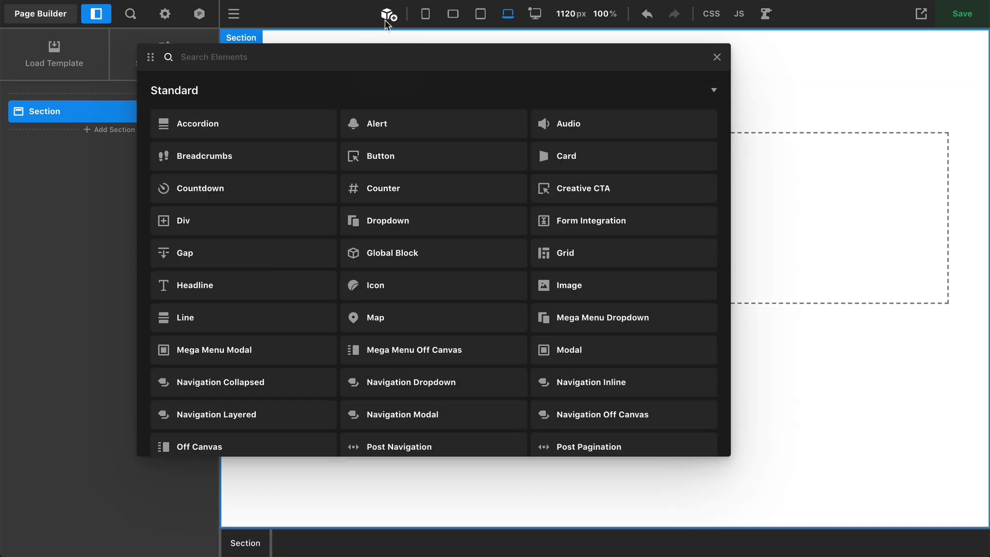
type("slide")
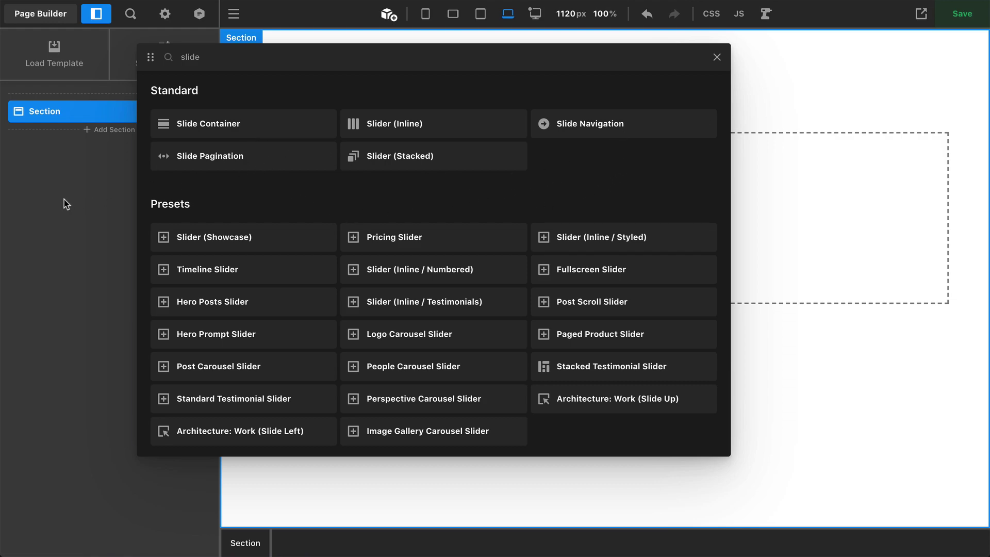
left_click(716, 57)
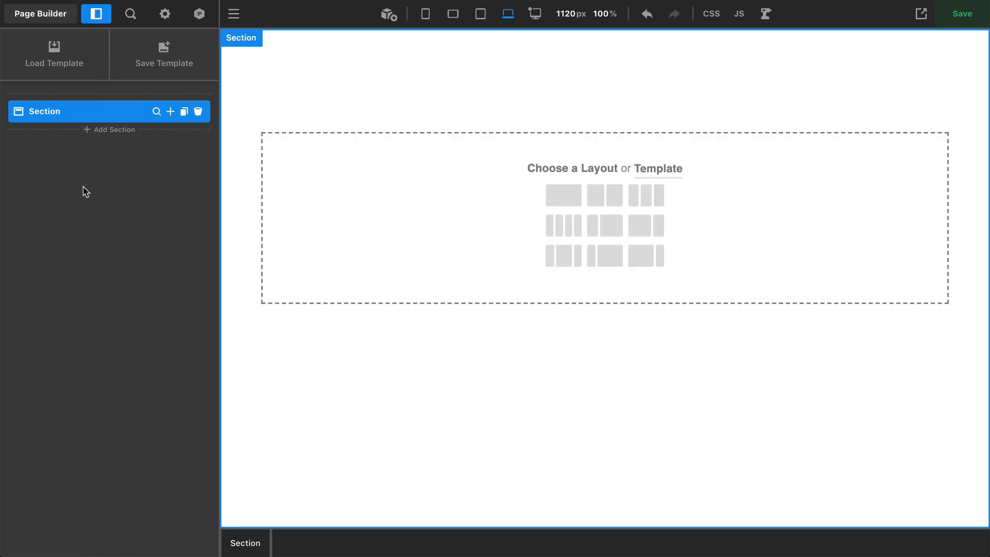
Add a standard Slider (Inline) element inside the empty Section.
left_click(171, 113)
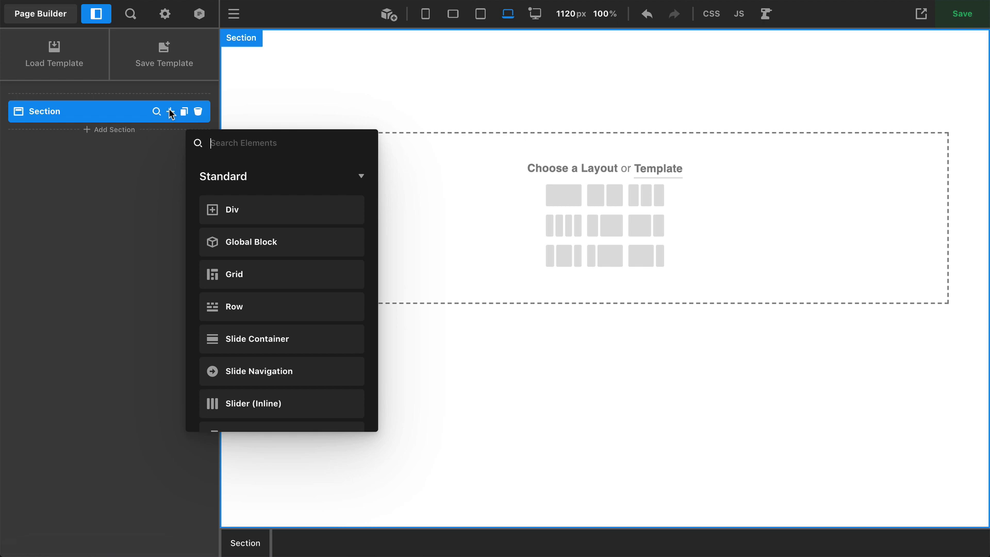
type("slider")
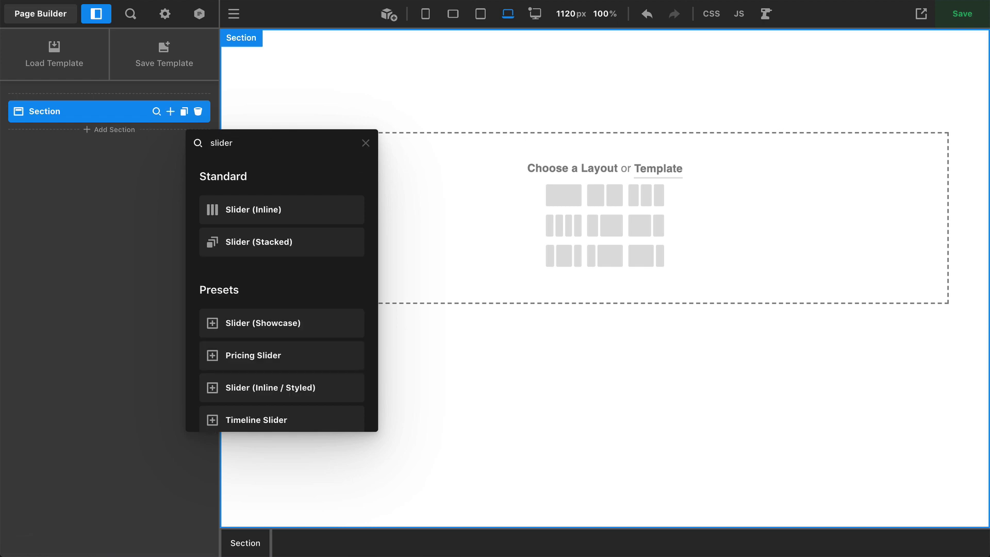
left_click(230, 207)
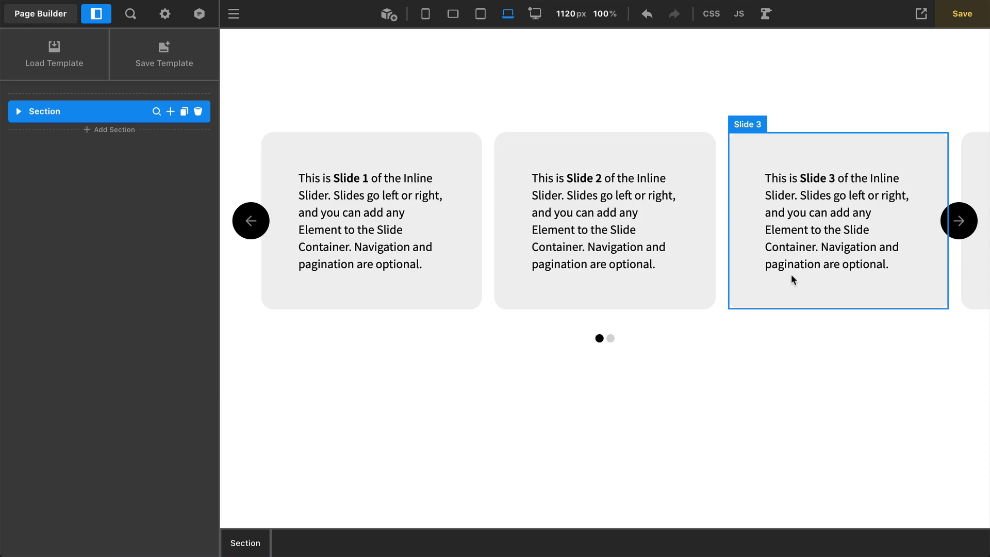
Page the slider using its pagination and arrows, and examine the custom attributes on the Prev and Next elements.
left_click(610, 339)
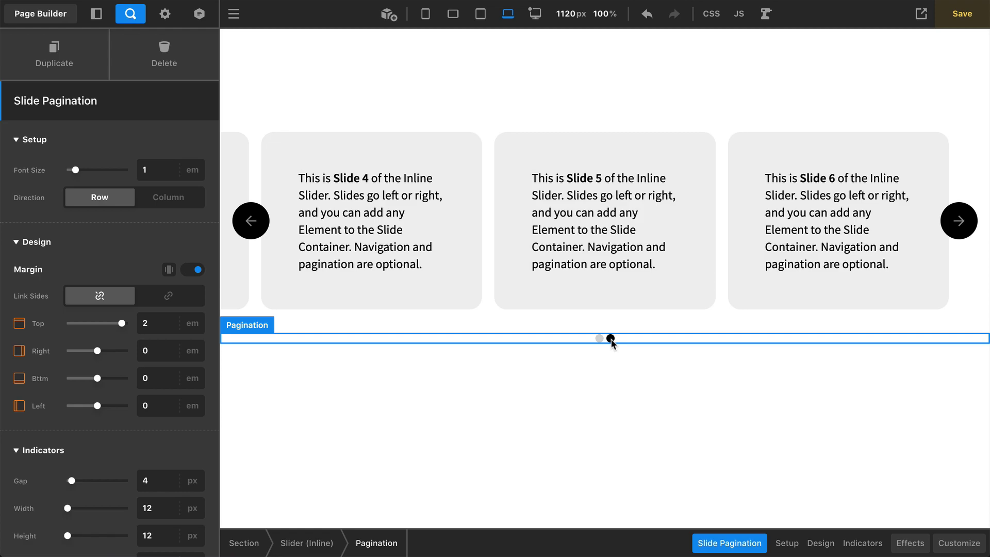
left_click(245, 238)
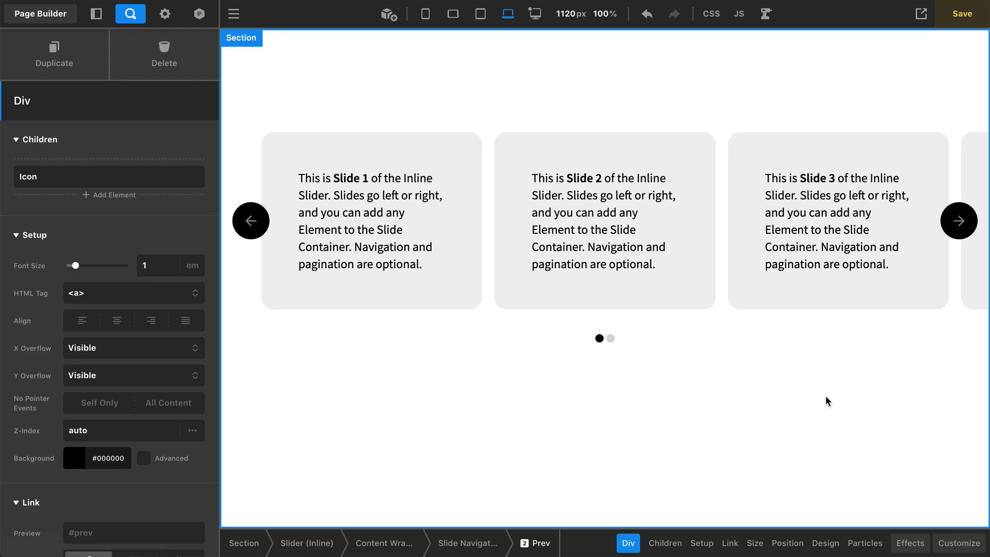
left_click(951, 546)
left_click(197, 407)
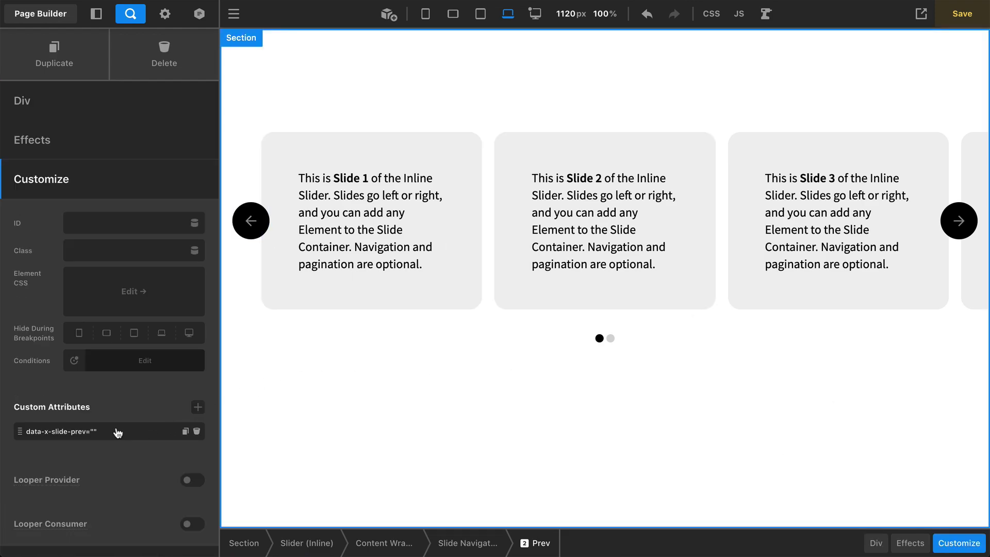
left_click(118, 433)
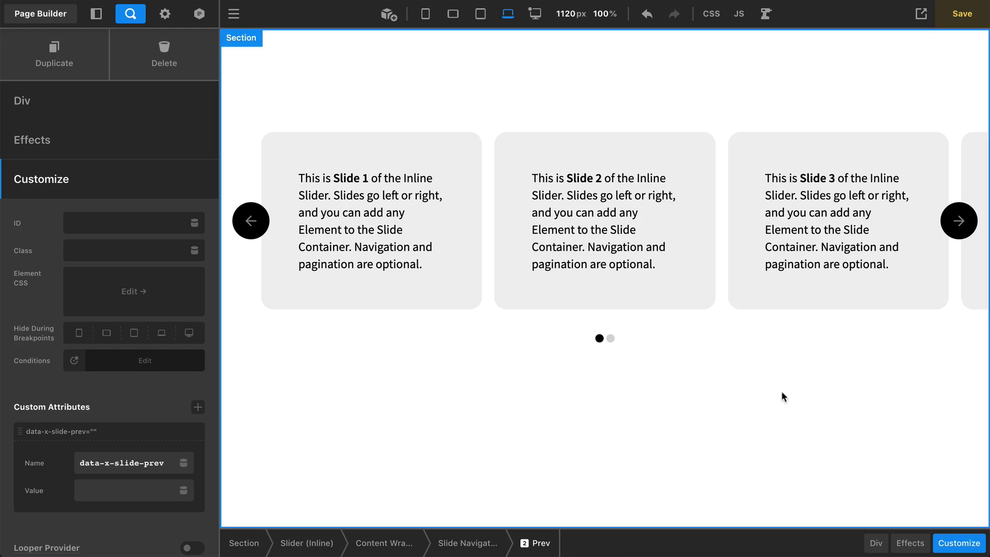
left_click(955, 240)
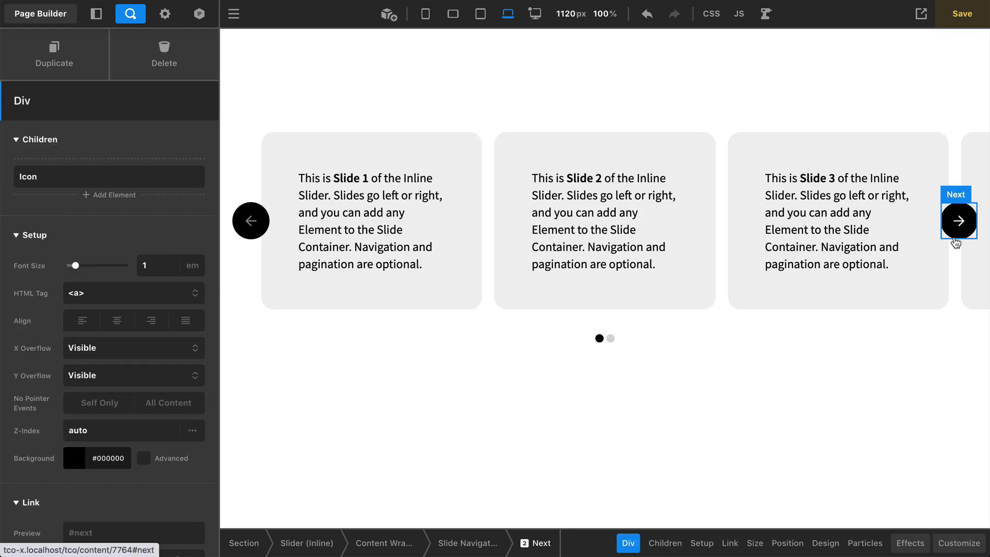
left_click(963, 546)
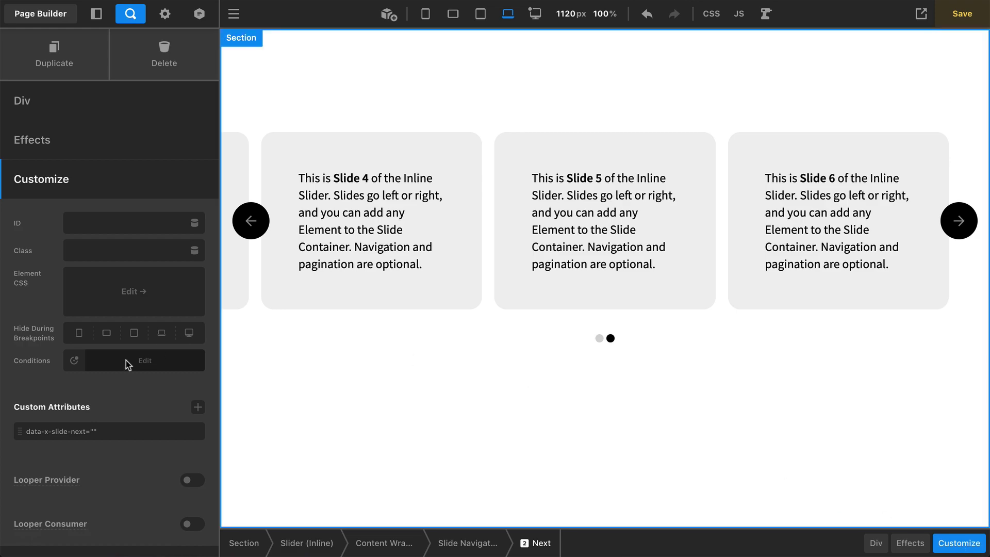
left_click(79, 432)
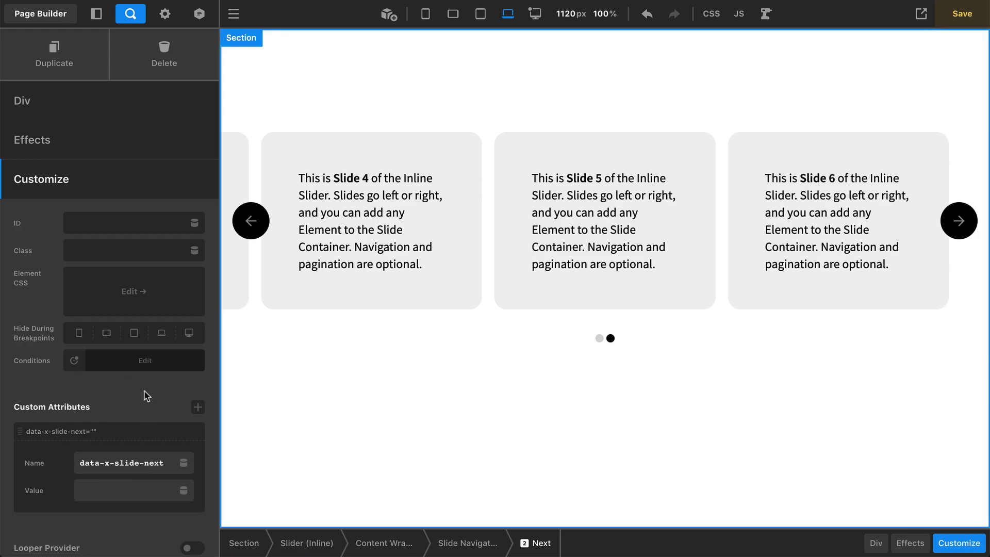
Examine the Slide Navigation div inside the Content Wrapper: its position, transform effect and pointer-event settings.
left_click(306, 543)
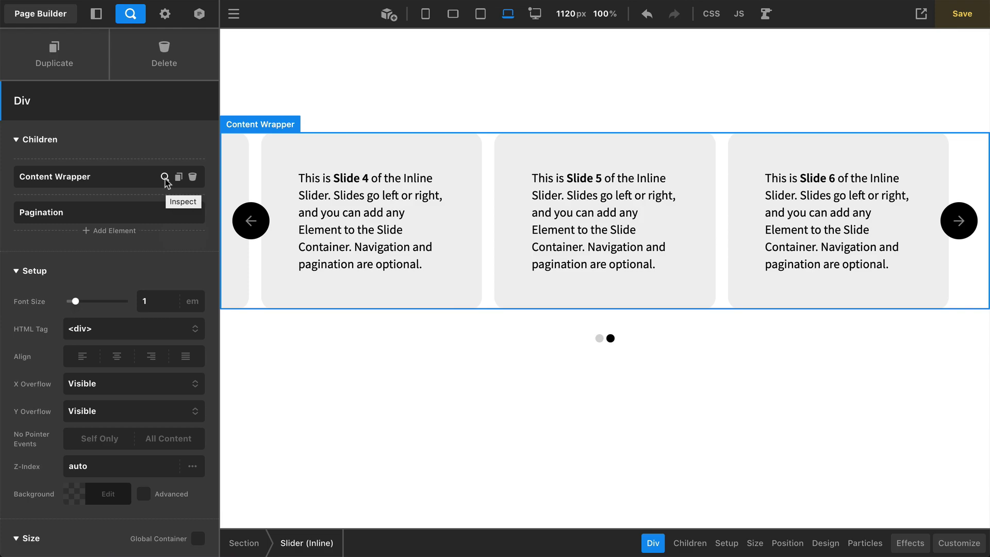
left_click(165, 177)
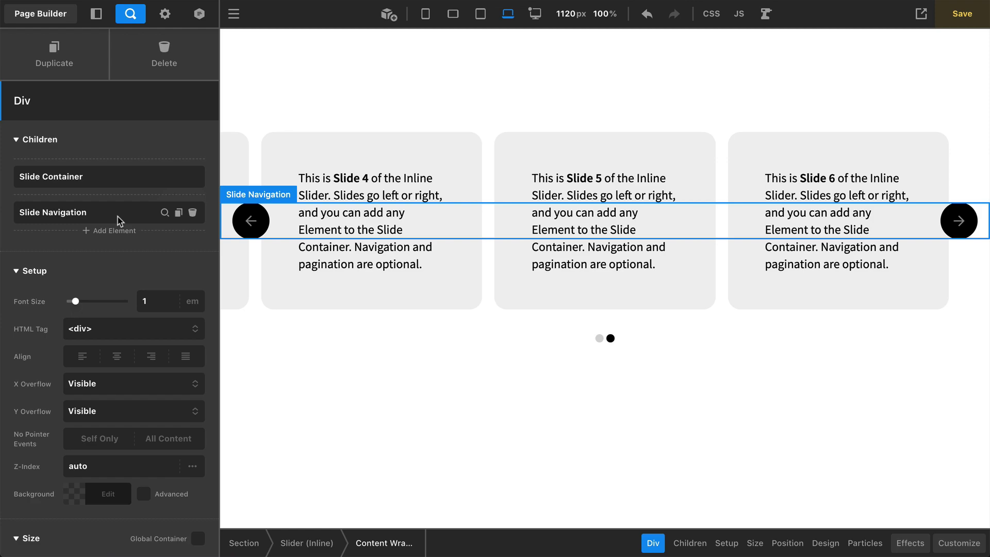
left_click(165, 213)
scroll(126, 323, "down", 10)
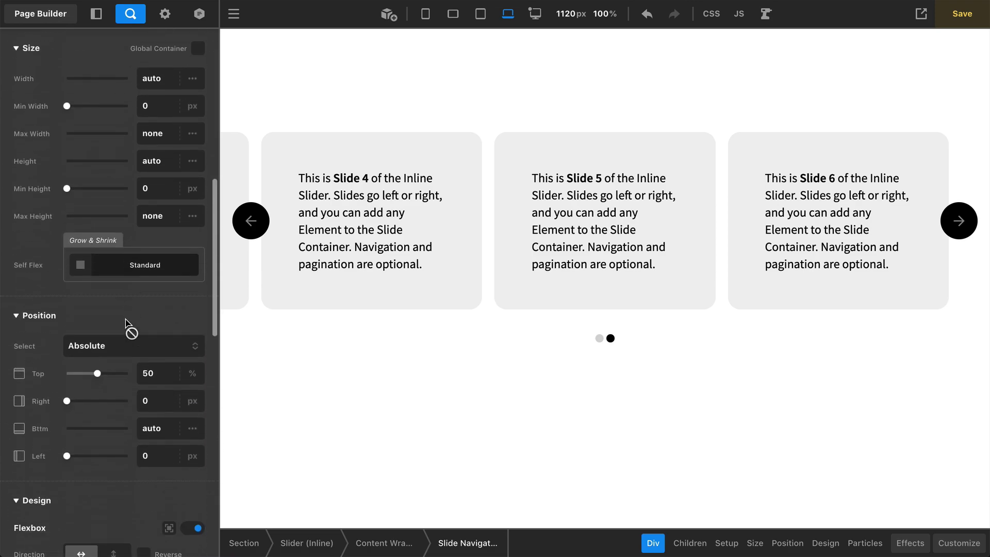
scroll(126, 323, "down", 2)
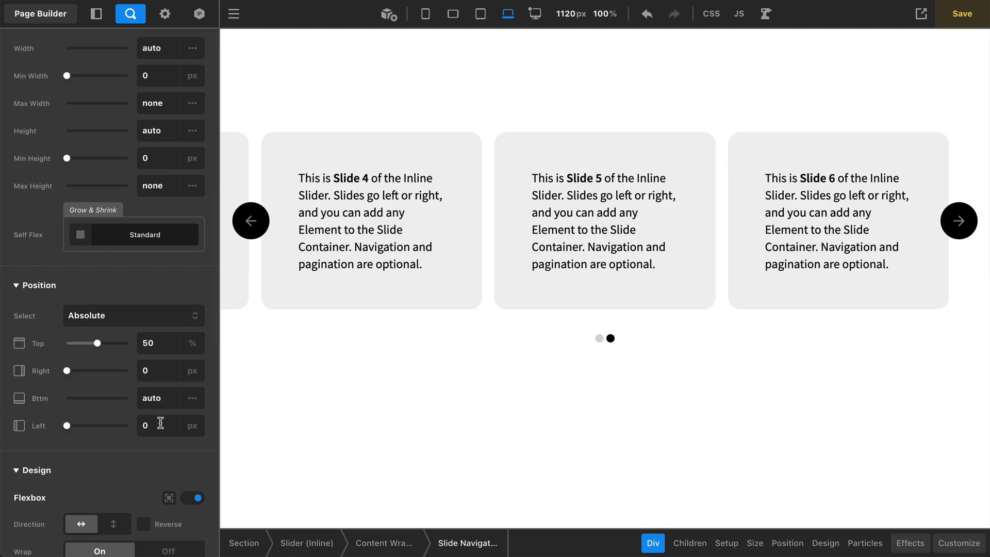
left_click(921, 548)
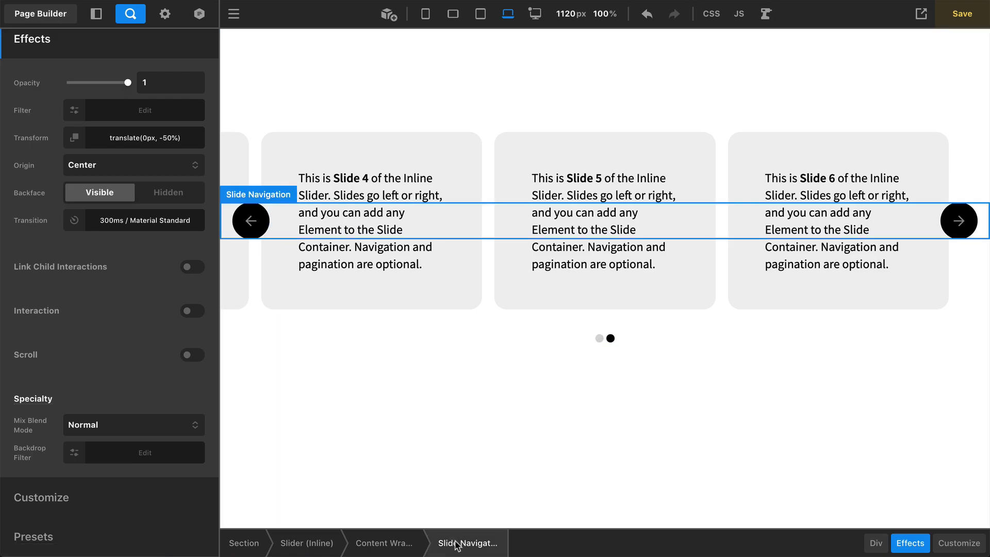
left_click(876, 543)
scroll(139, 206, "up", 1)
scroll(140, 206, "up", 10)
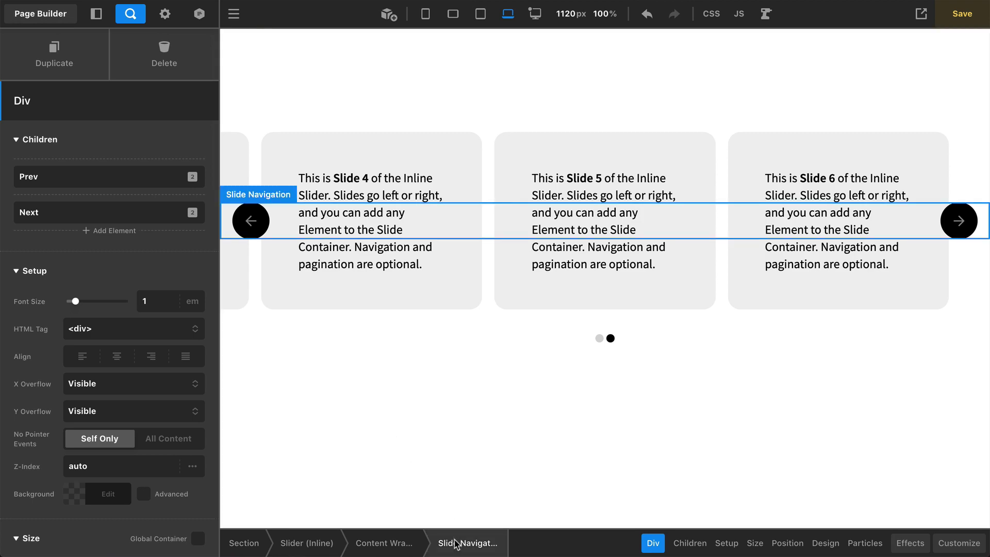
Set the Prev arrow's linked border radius to 1 em on all corners.
left_click(254, 235)
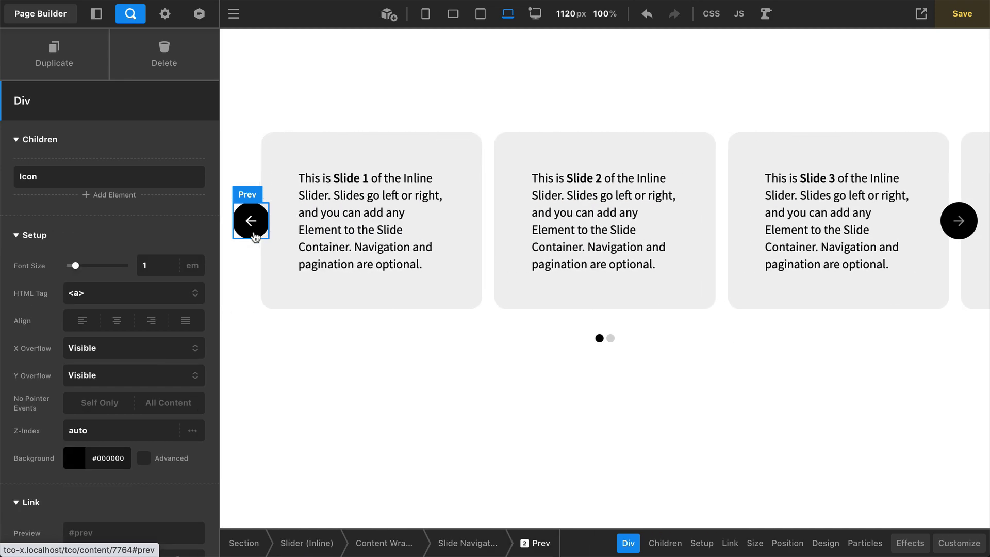
scroll(130, 320, "down", 15)
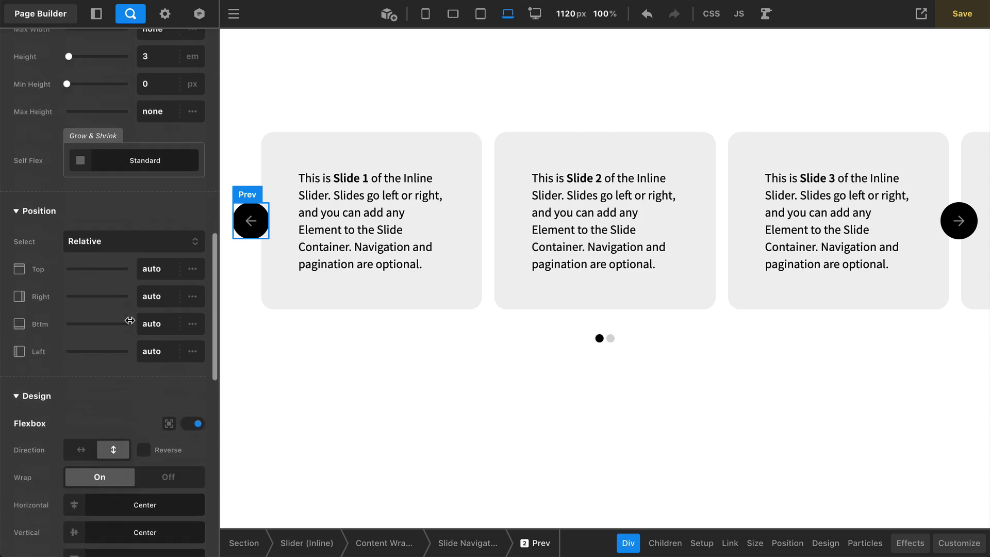
scroll(129, 320, "down", 8)
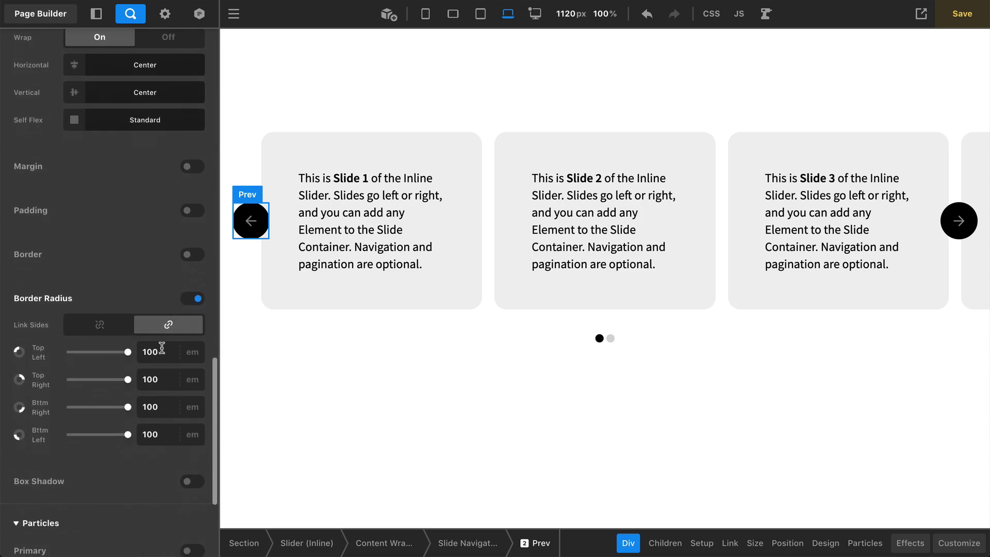
left_click(156, 352)
double_click(156, 352)
type("1")
key("Return")
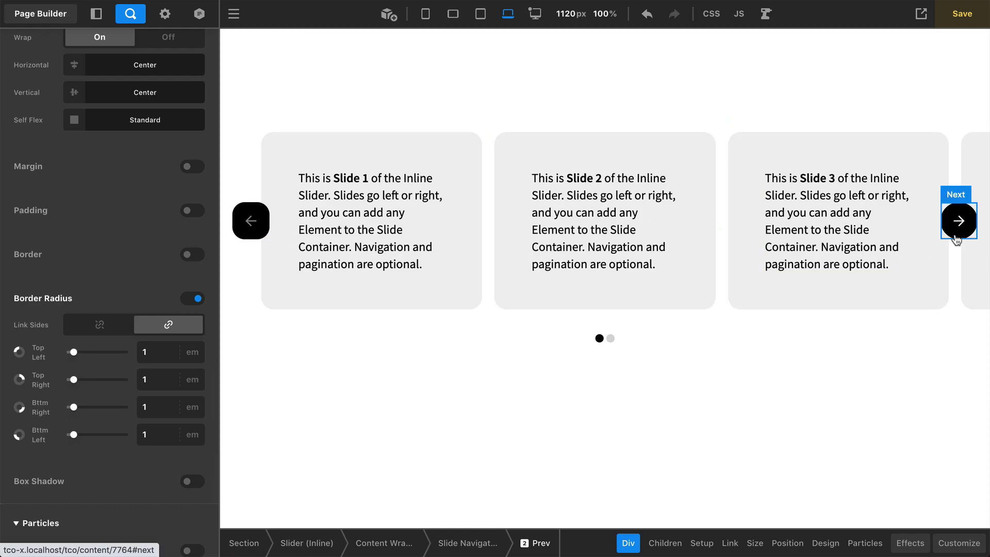
Give the Next arrow a linked border radius of 1 em on all corners.
left_click(956, 237)
double_click(159, 356)
type("1")
left_click(148, 279)
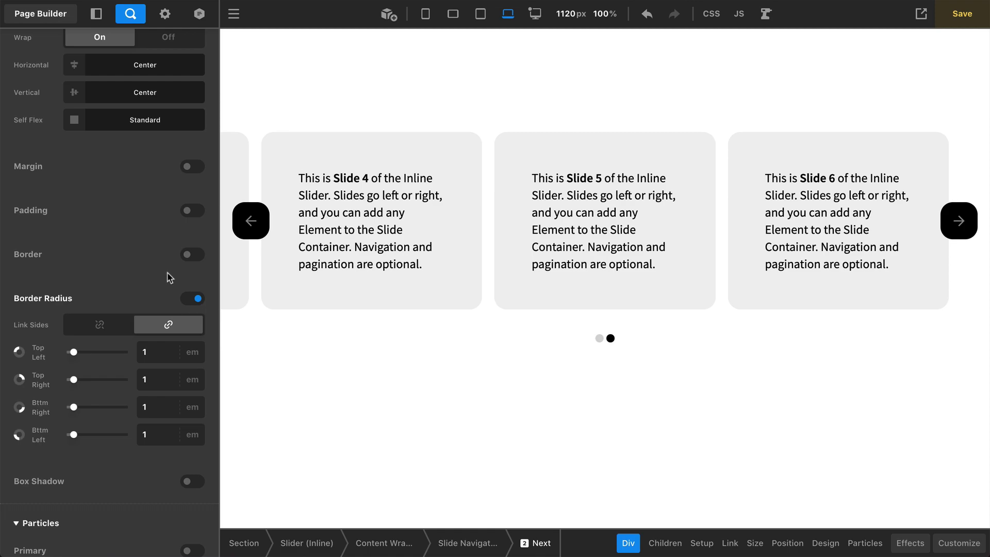
Duplicate Slide 6 in the Slide Container to add another slide.
left_click(251, 275)
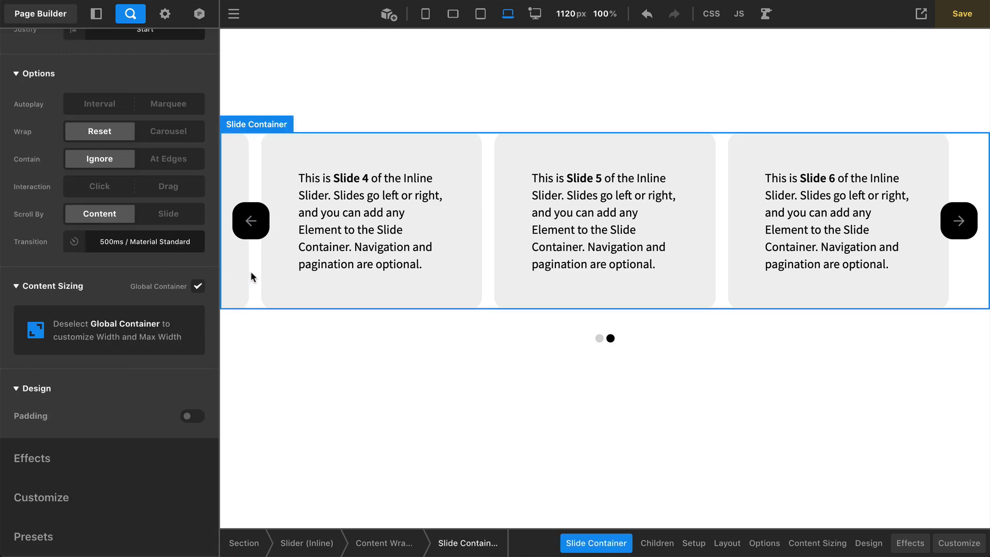
scroll(97, 275, "up", 5)
scroll(98, 279, "up", 2)
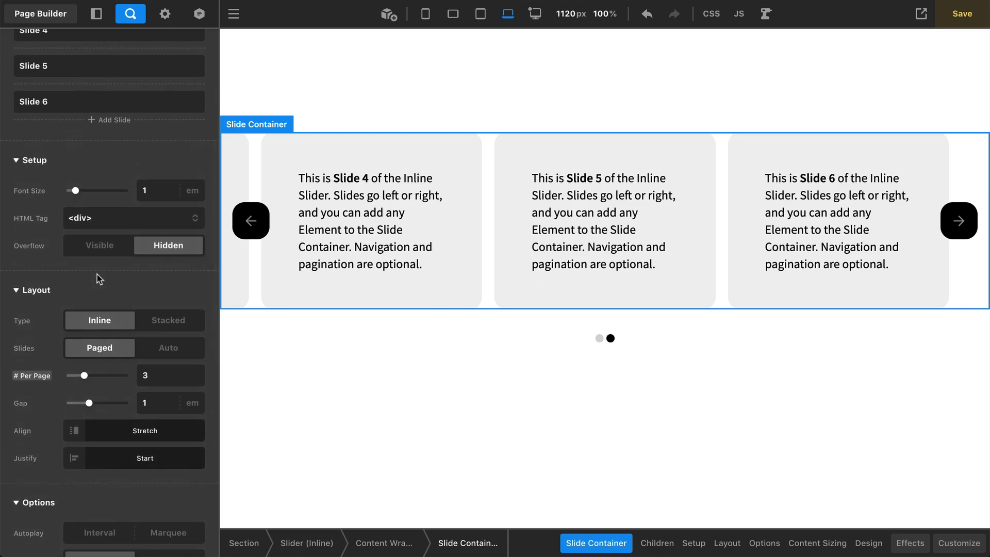
scroll(97, 274, "up", 3)
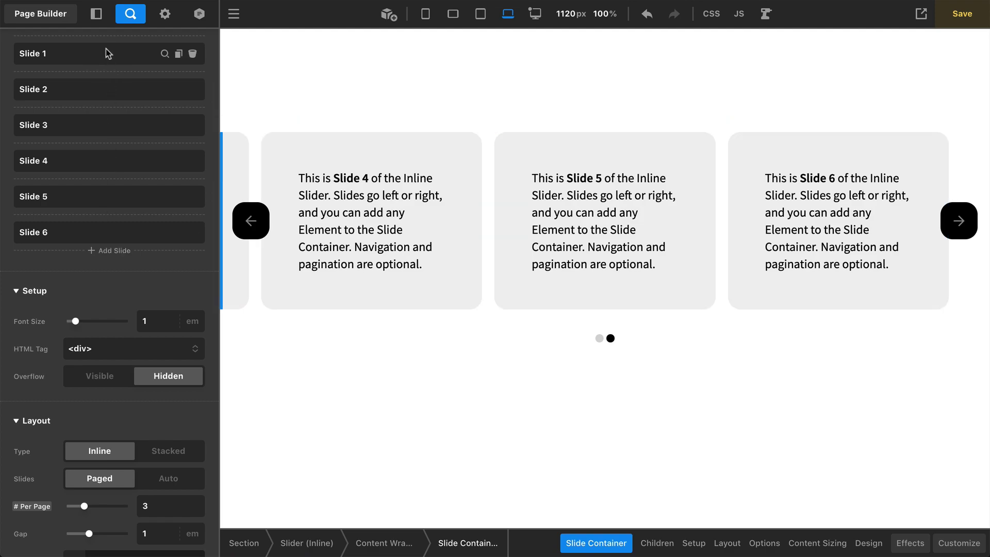
scroll(110, 131, "up", 4)
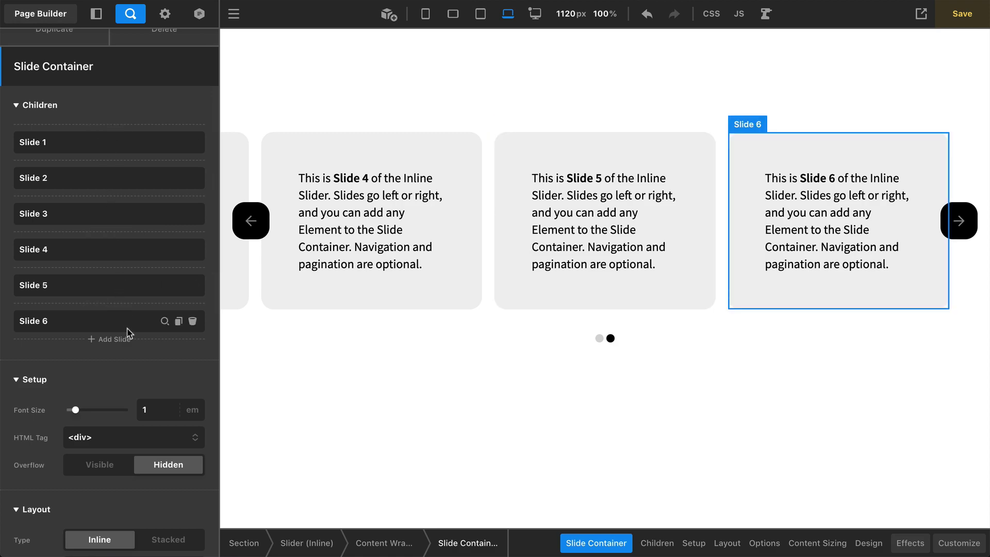
left_click(179, 321)
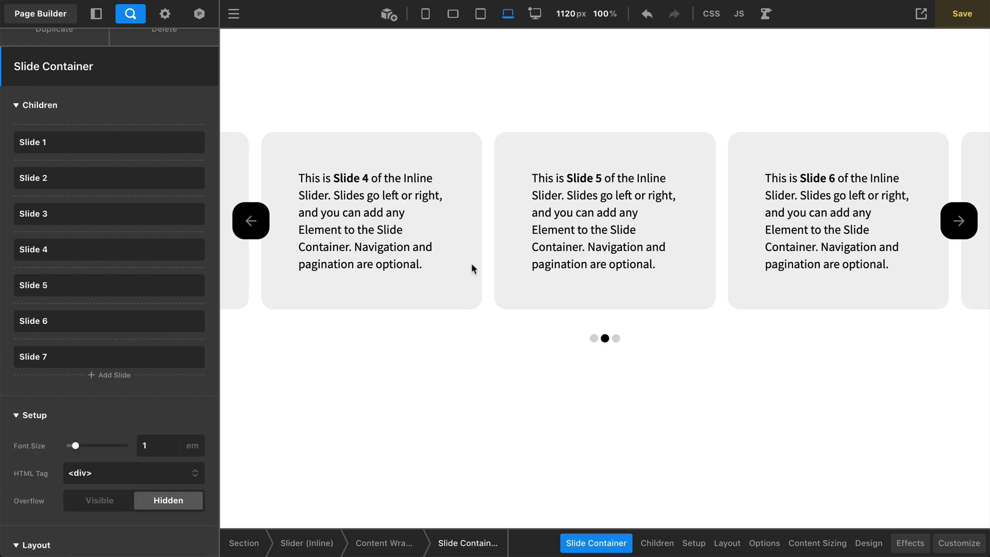
Disable Global Container in the Slide Container's content sizing and set its max width to 800 px.
scroll(171, 355, "down", 5)
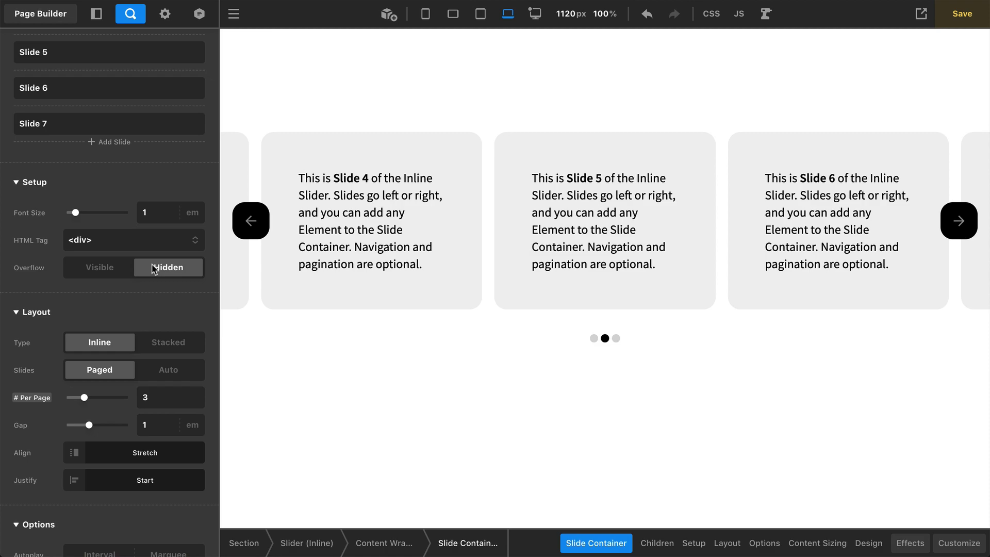
scroll(153, 268, "down", 3)
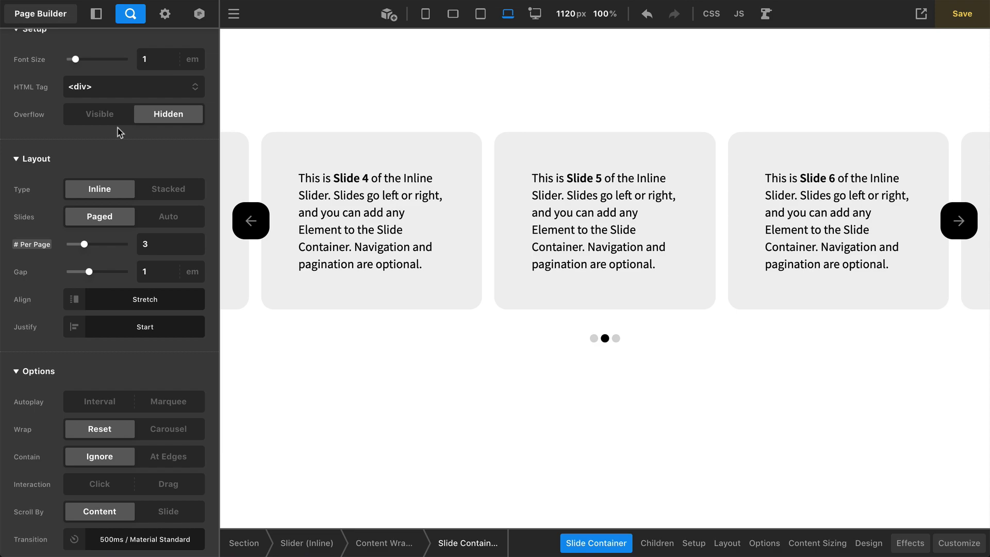
scroll(120, 132, "down", 2)
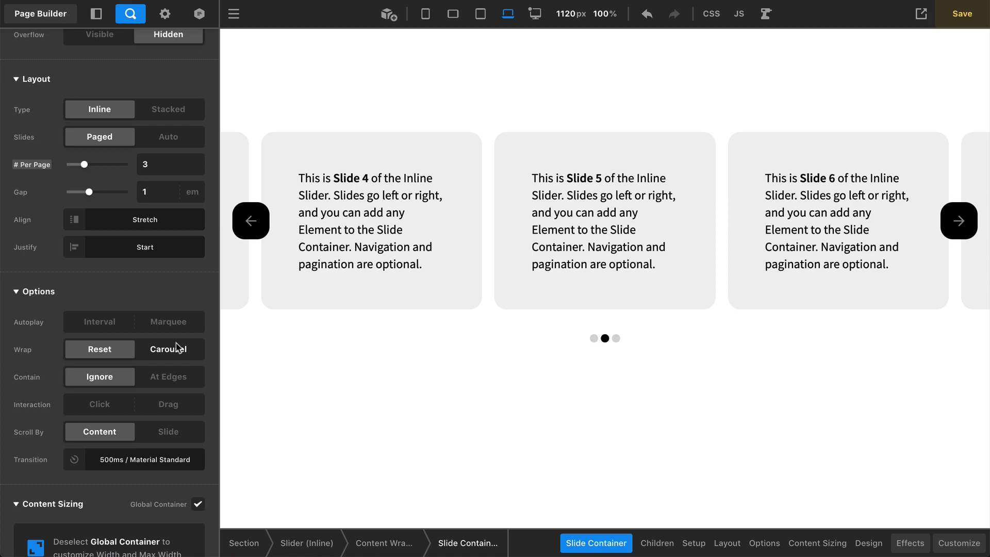
scroll(177, 347, "down", 5)
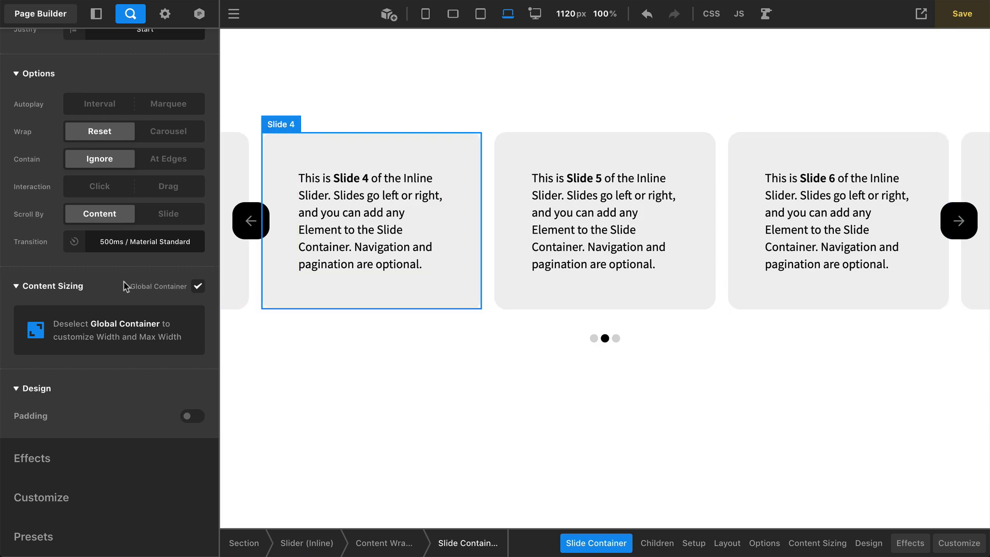
left_click(153, 287)
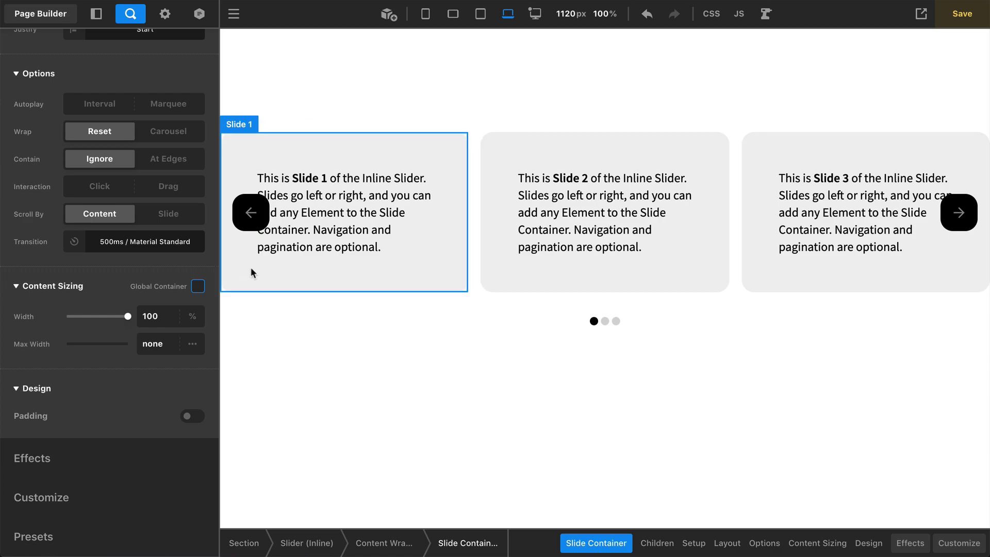
left_click(152, 343)
type("800")
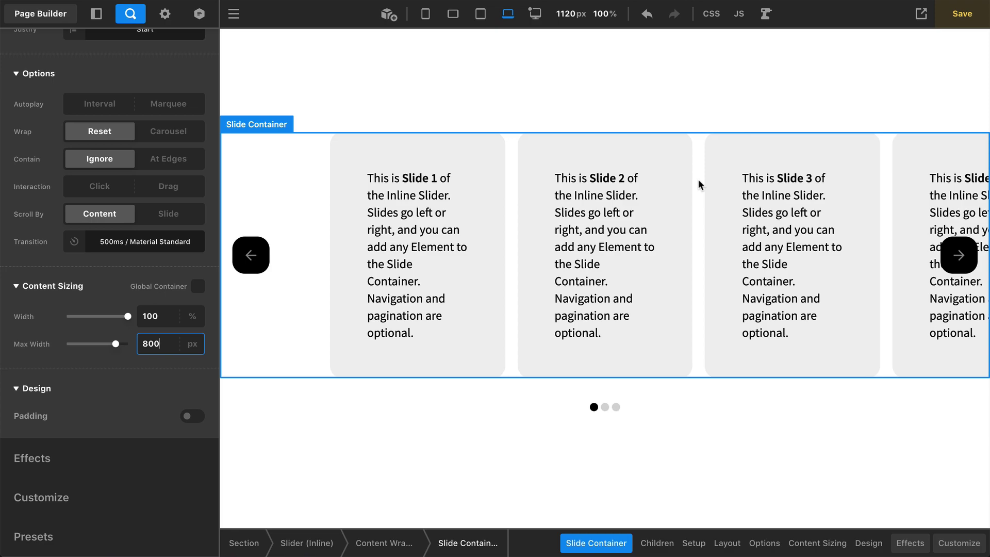
Re-enable Global Container in the Slide Container's content sizing and collapse the Content Sizing settings.
left_click(198, 286)
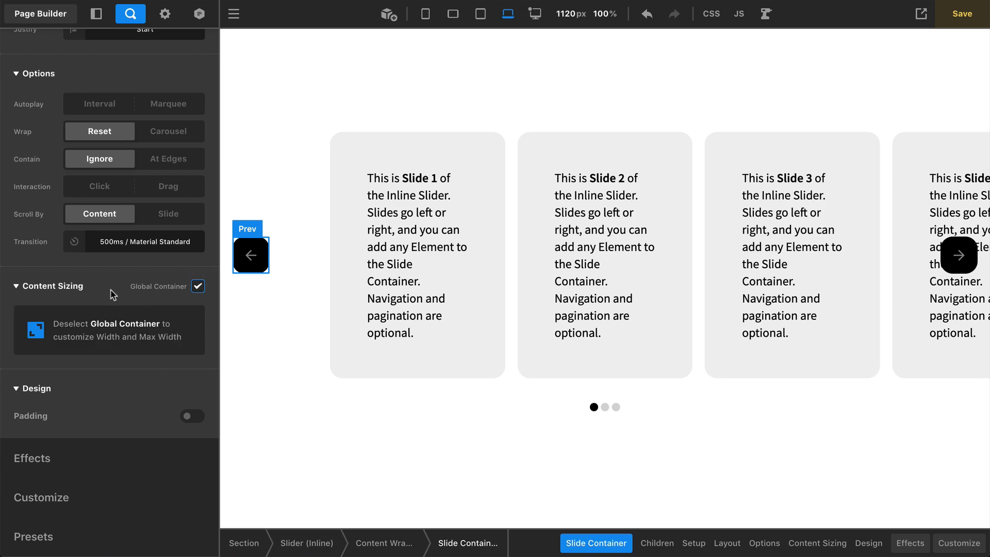
left_click(110, 291)
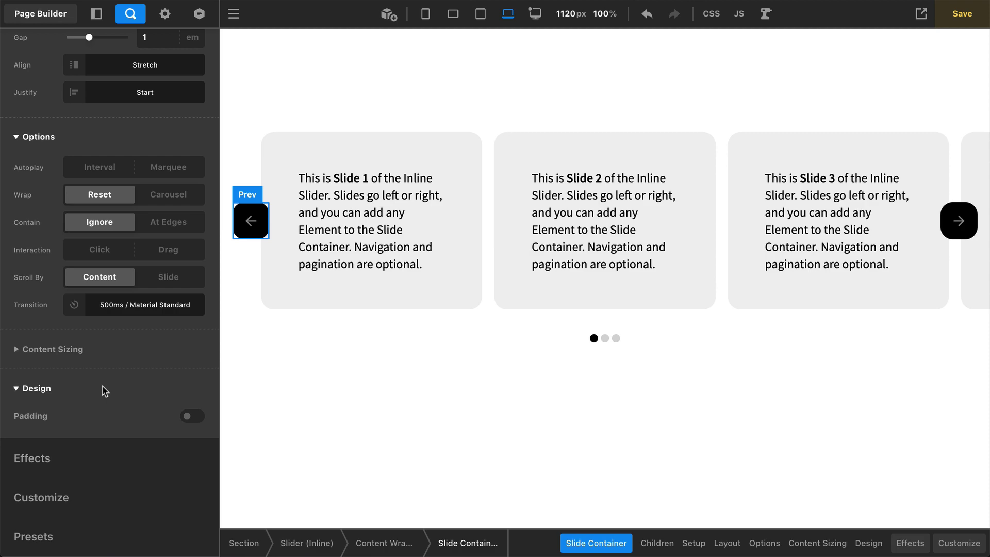
scroll(105, 390, "up", 4)
scroll(105, 390, "down", 4)
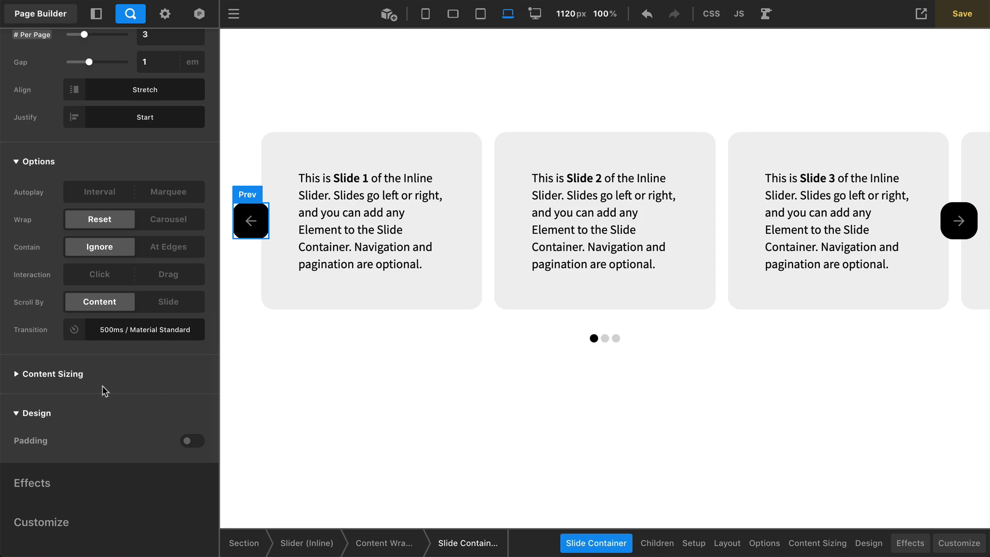
Enable padding on the Slide Container, set it to 1 em on every side and leave the sides unlinked.
left_click(192, 440)
scroll(127, 415, "down", 3)
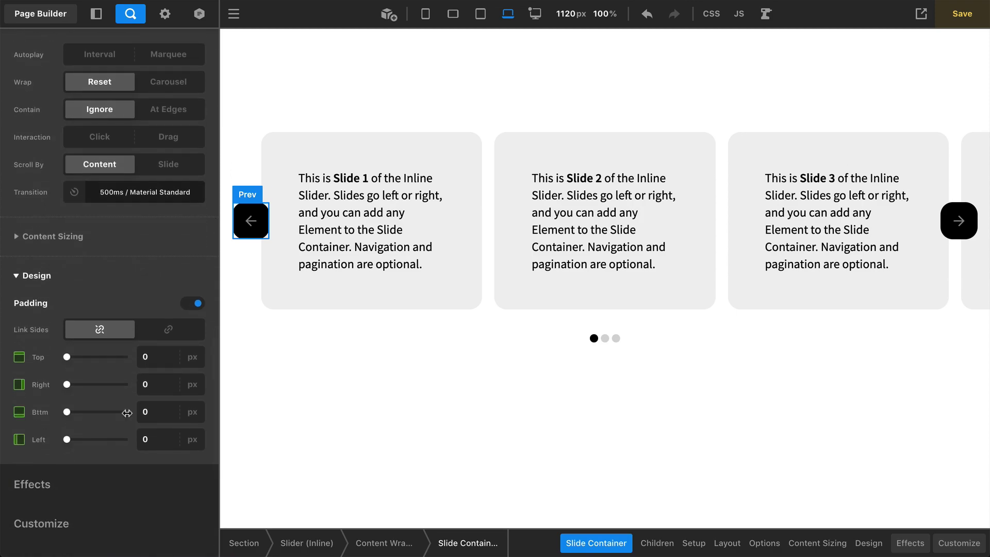
left_click(153, 356)
type("1em")
left_click(170, 329)
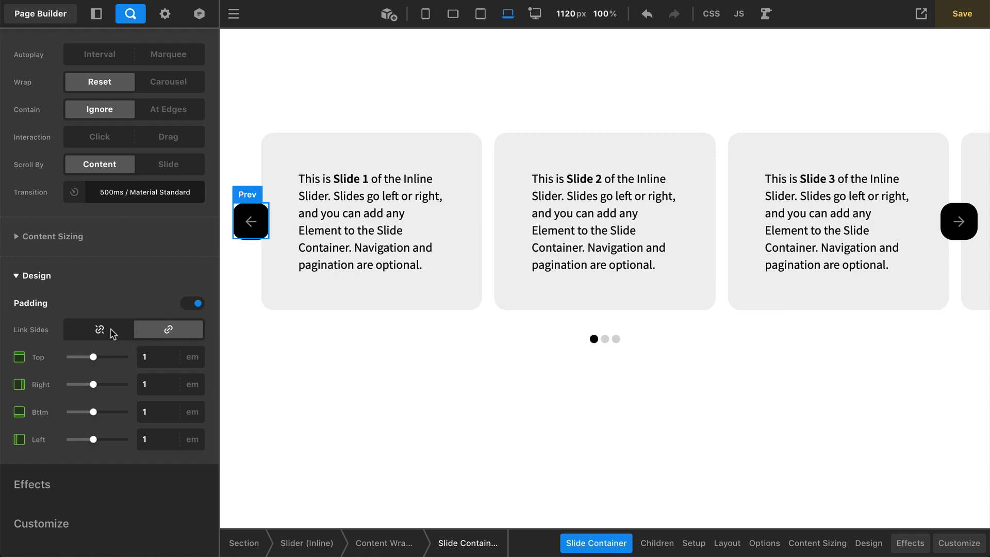
left_click(101, 330)
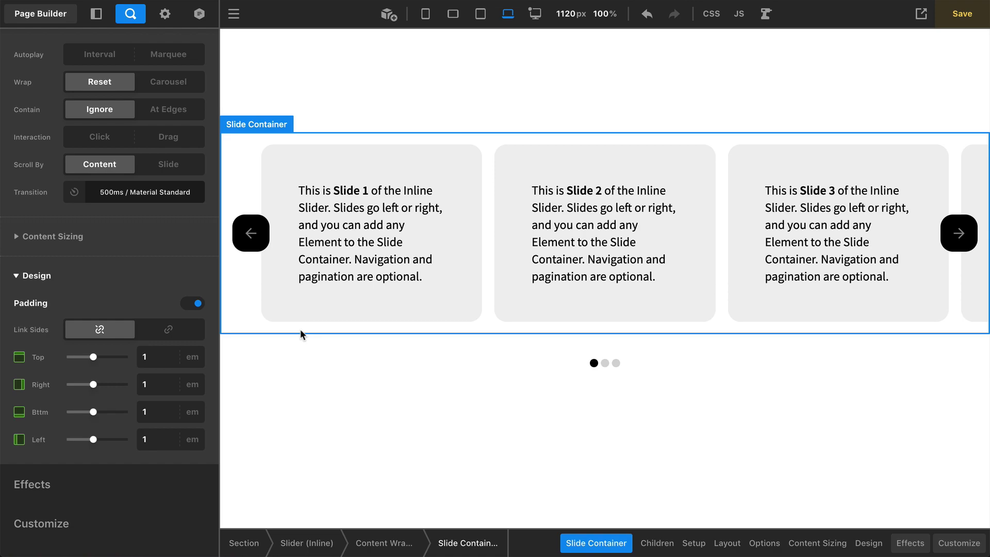
scroll(143, 297, "up", 10)
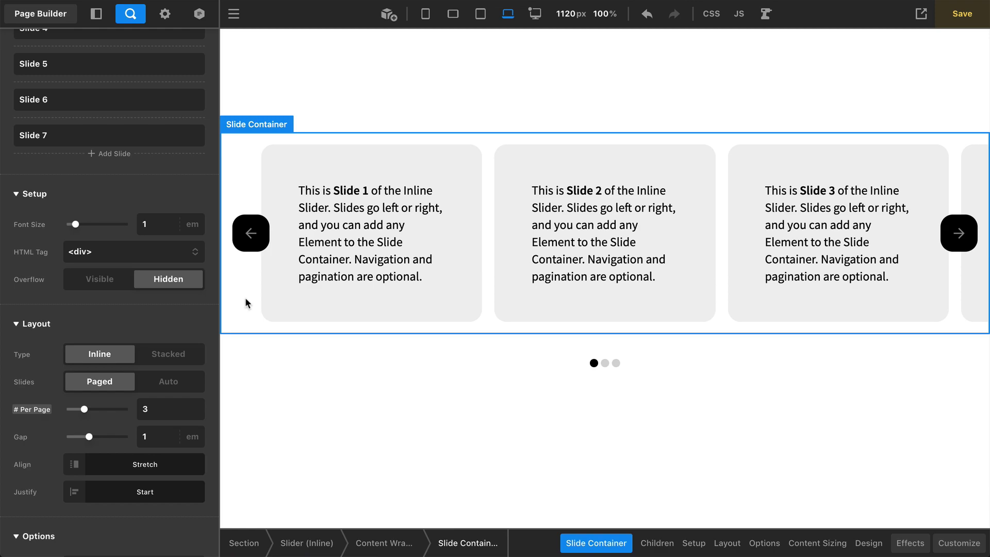
Set Slide 1's base background color to #ffffff.
left_click(316, 309)
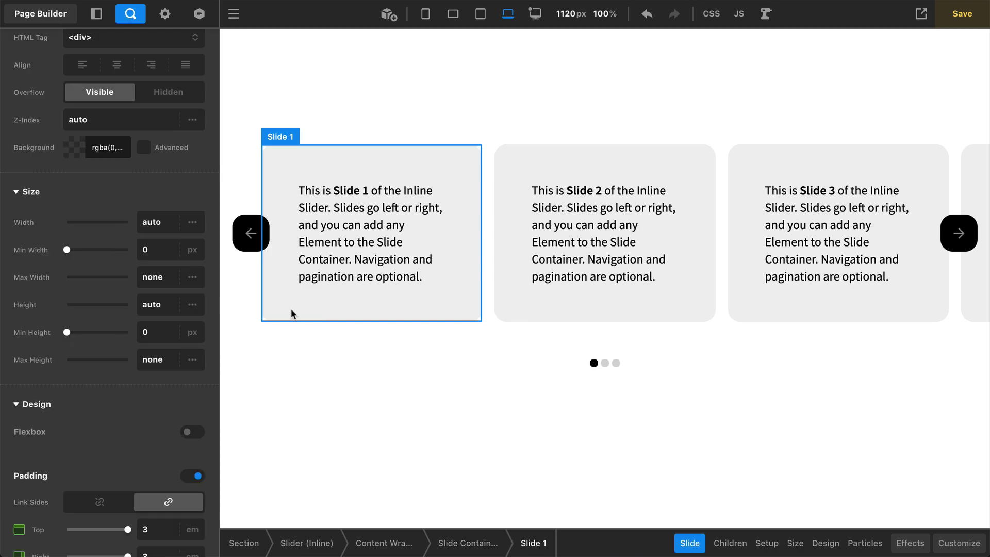
scroll(119, 283, "up", 3)
left_click(95, 260)
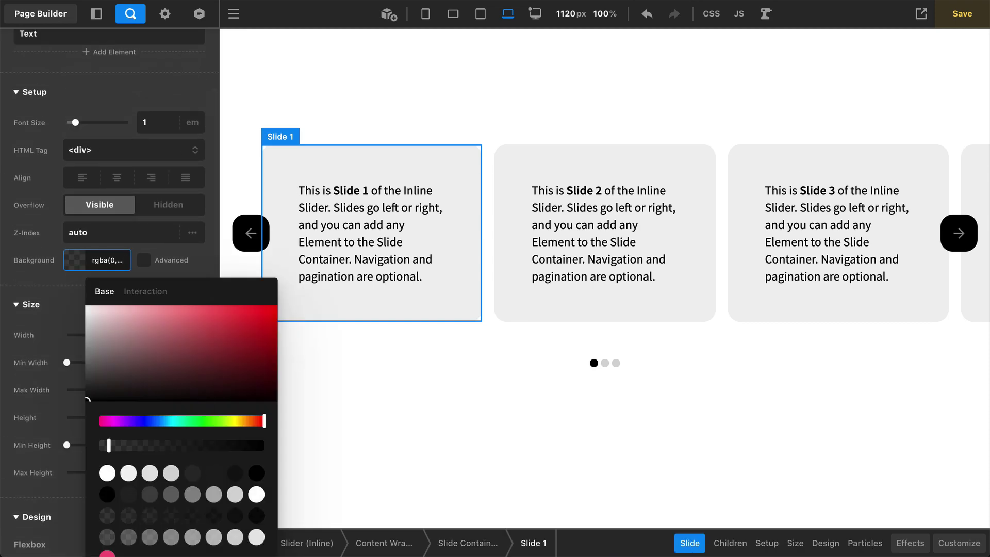
scroll(44, 317, "down", 3)
left_click(133, 436)
type("#ffffff")
left_click(61, 403)
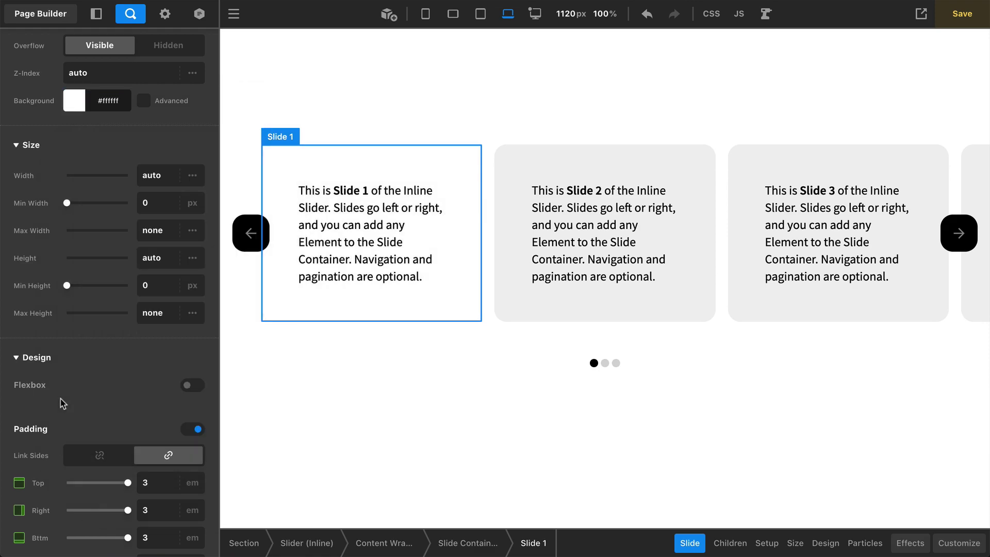
Give Slide 1 a box shadow with 0.65 em Y offset, 1.85 em blur and color rgba(0, 0, 0, 0.11).
scroll(62, 403, "down", 10)
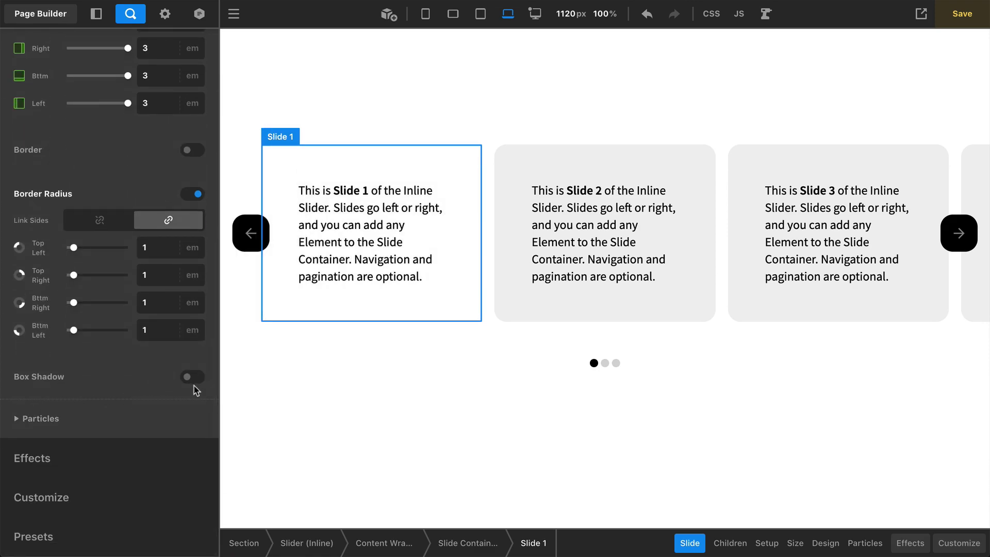
left_click(195, 378)
left_click(159, 430)
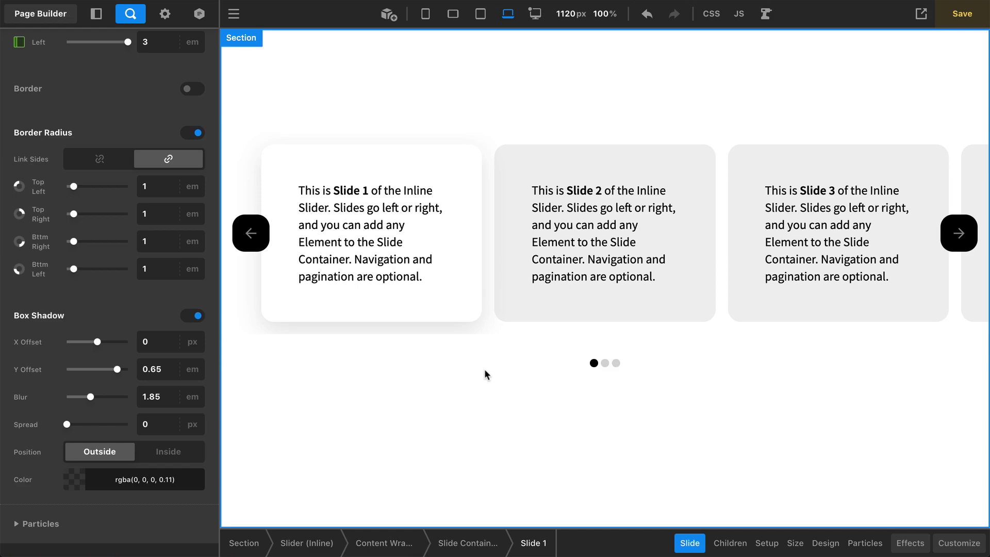
Link the Slide Container's padding sides and set the padding to 2.5 em all around.
left_click(468, 541)
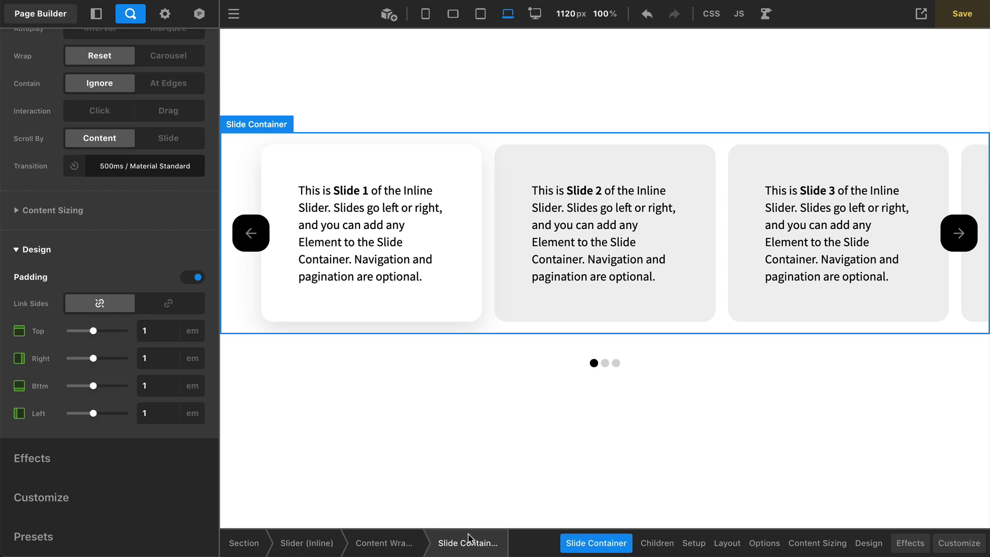
left_click(170, 303)
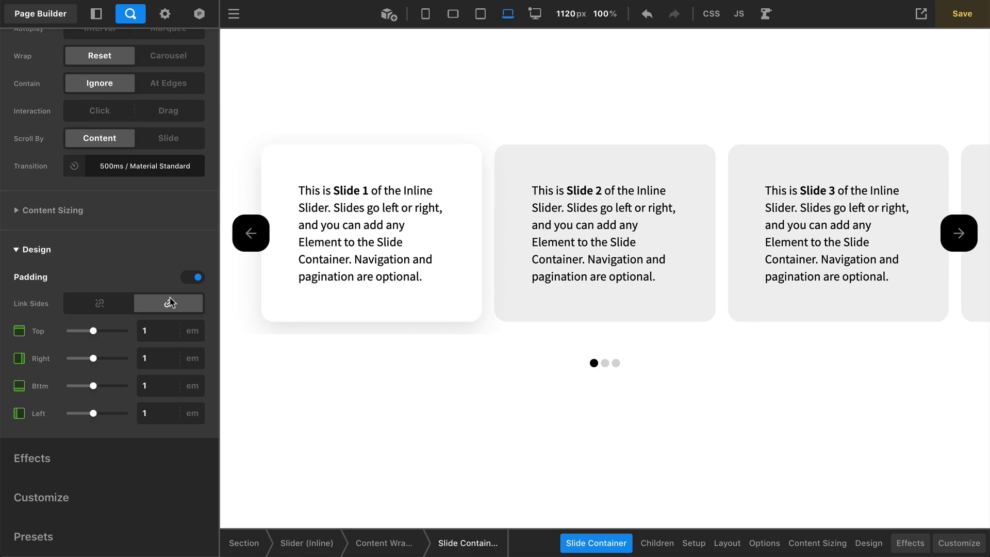
left_click(148, 386)
double_click(146, 386)
type("2.5")
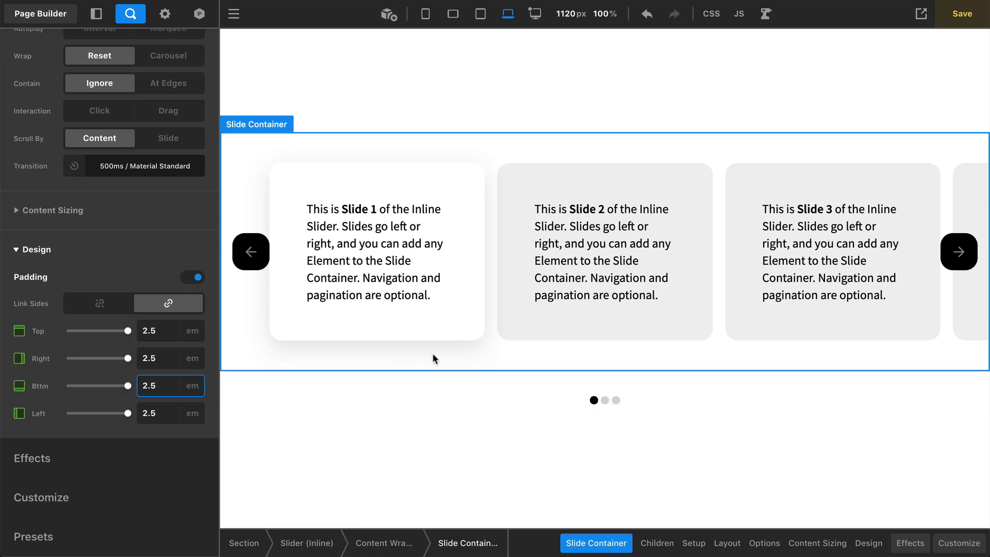
Set the Slide Container's linked padding to 0 on all sides.
left_click(128, 278)
double_click(150, 331)
type("0")
left_click(140, 275)
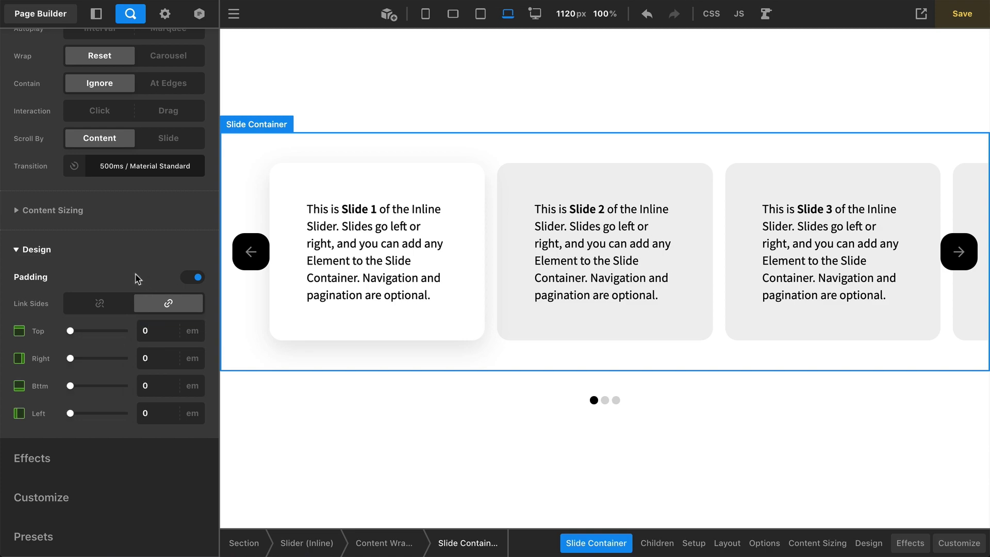
Collapse the Slide Container's Layout settings and set its overflow to Visible.
scroll(138, 278, "up", 10)
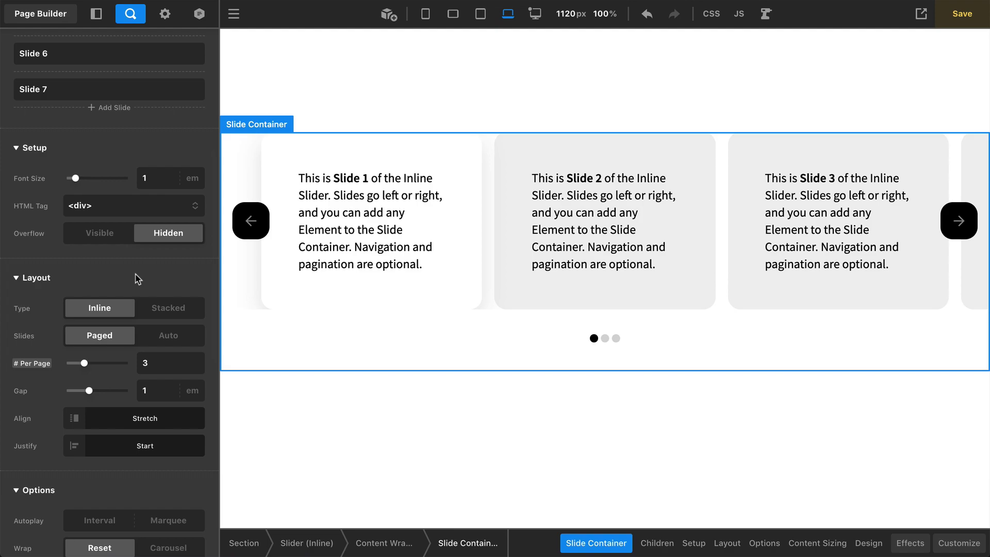
left_click(137, 279)
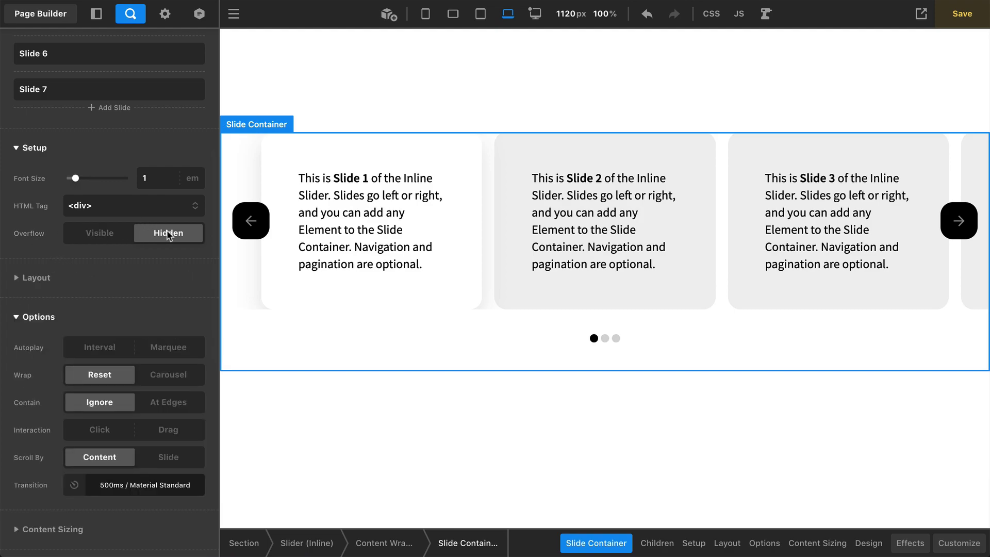
left_click(120, 235)
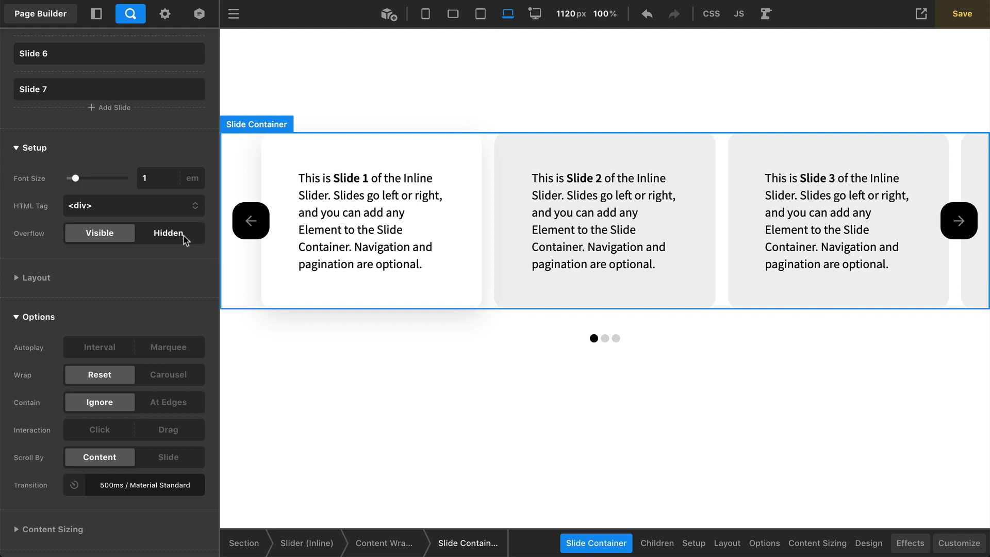
Set the overflow of the parent Section to Hidden.
left_click(239, 538)
scroll(103, 207, "up", 4)
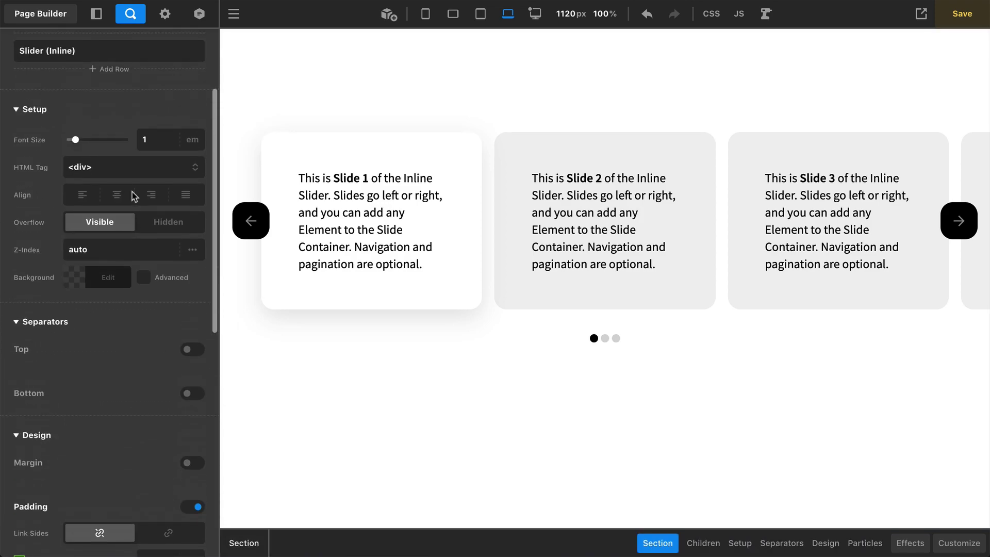
left_click(162, 229)
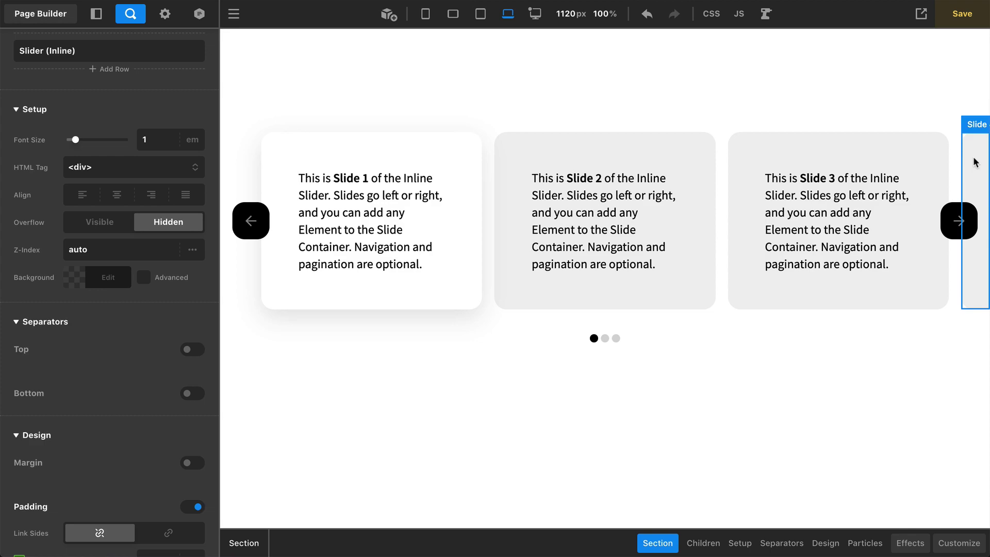
Copy Slide 1 and paste its slide style onto the Content Wrapper so all slides share it.
left_click(417, 307)
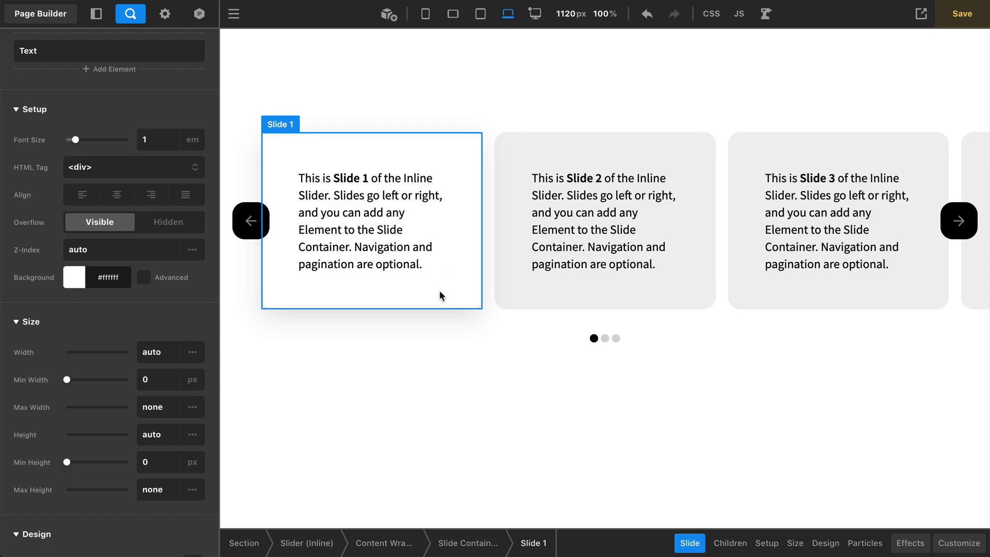
right_click(468, 275)
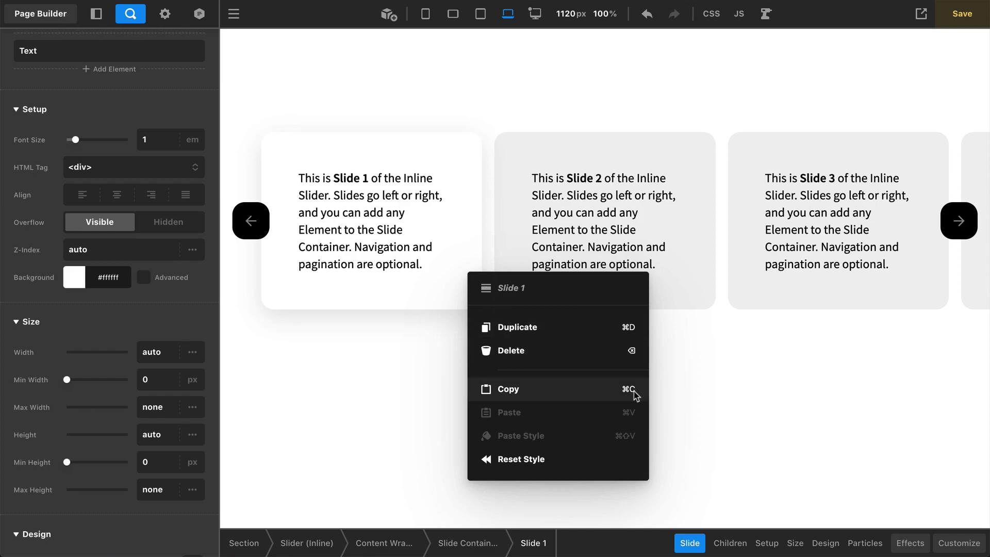
left_click(553, 395)
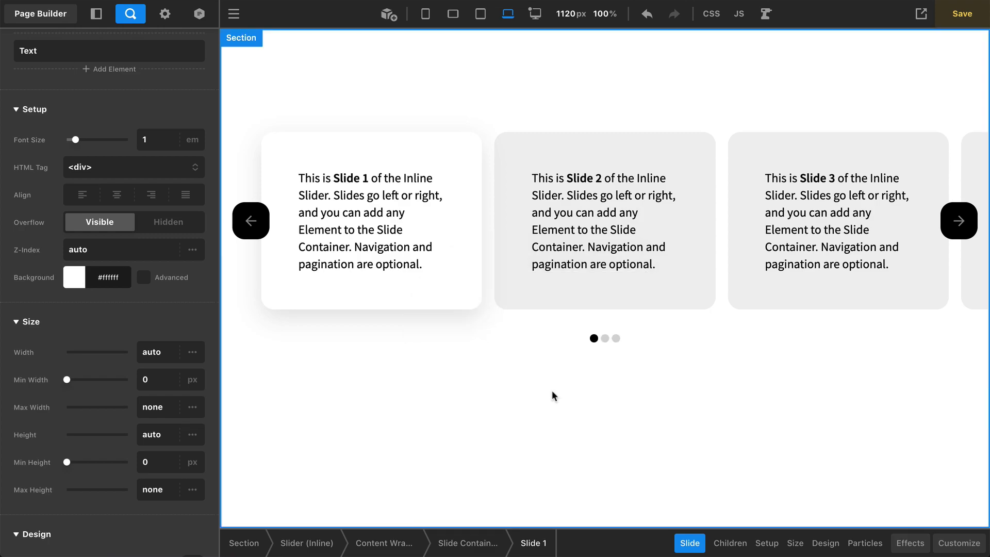
right_click(381, 549)
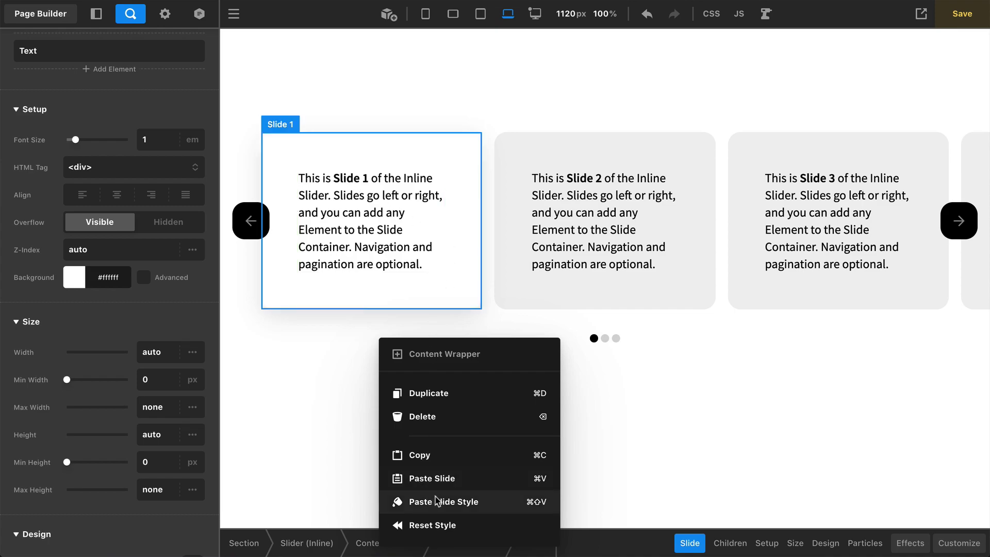
left_click(471, 503)
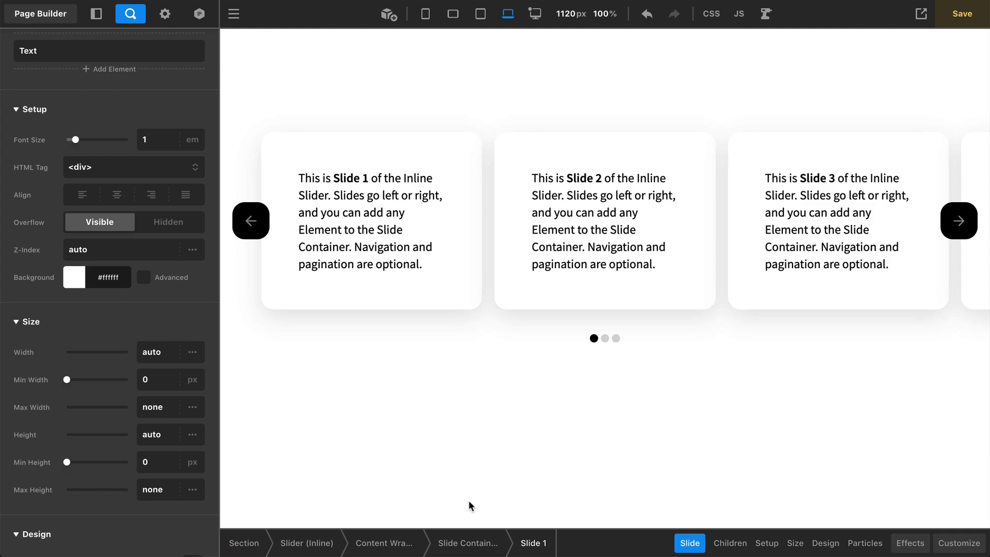
Delete the Slider (Inline) from the Section and add a Slide Container with the Inline, 3 Slides Per Page layout.
left_click(107, 19)
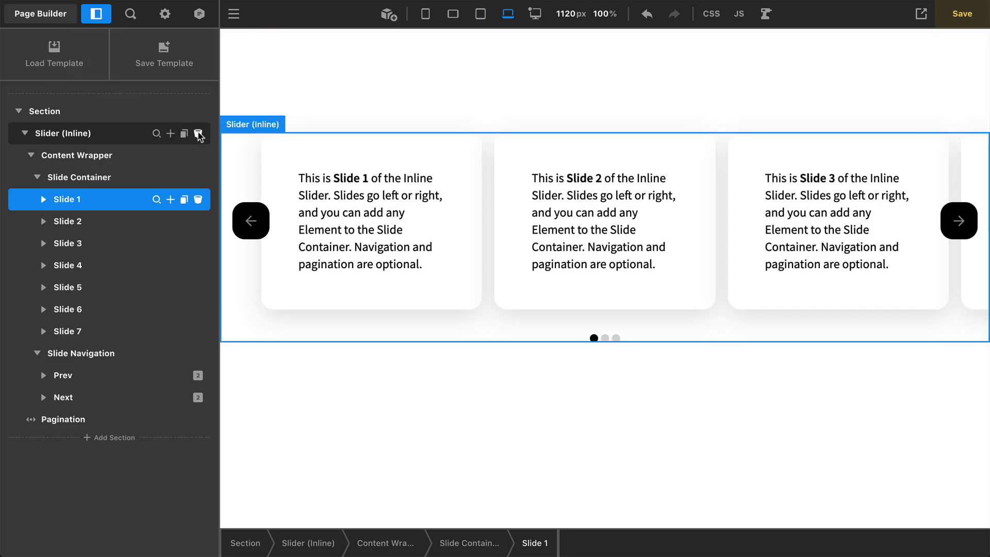
left_click(198, 133)
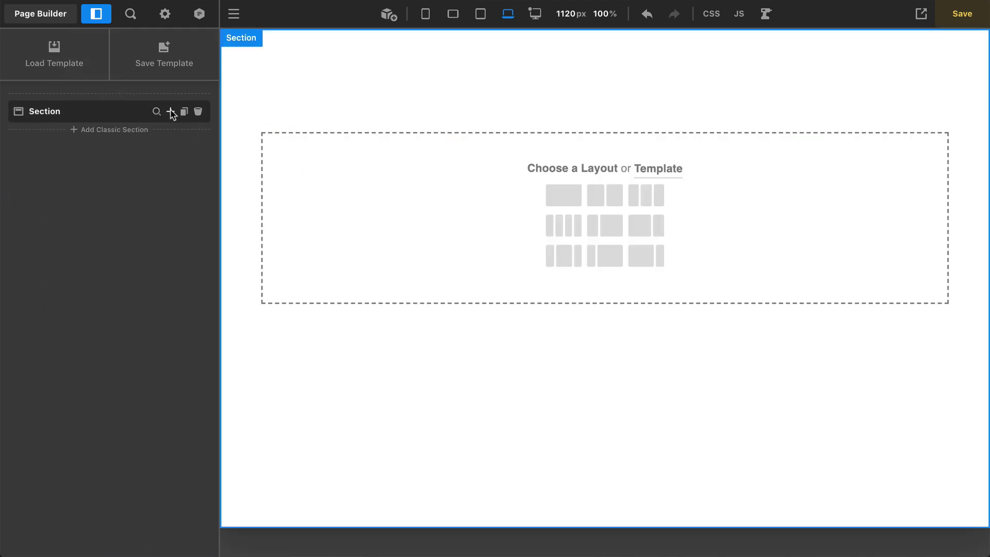
left_click(171, 112)
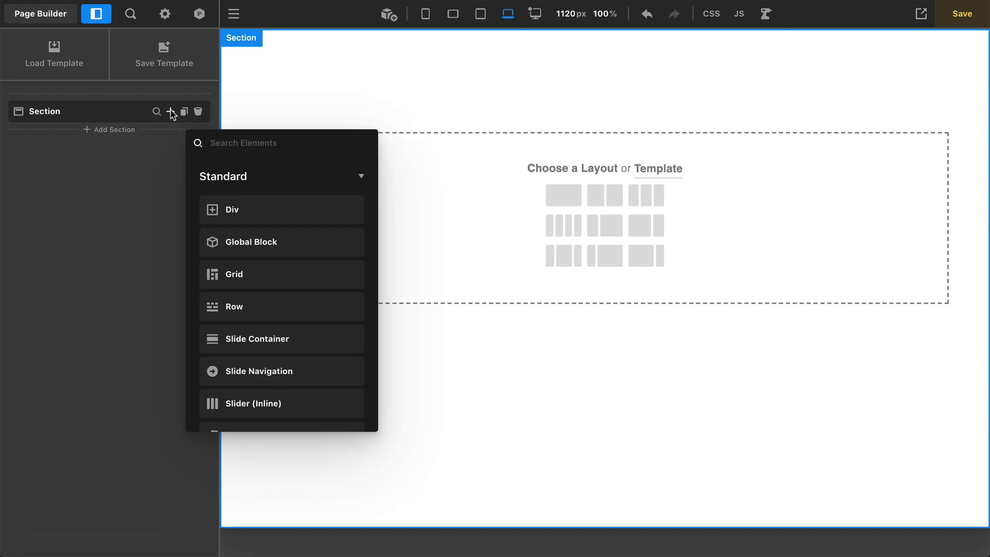
left_click(249, 337)
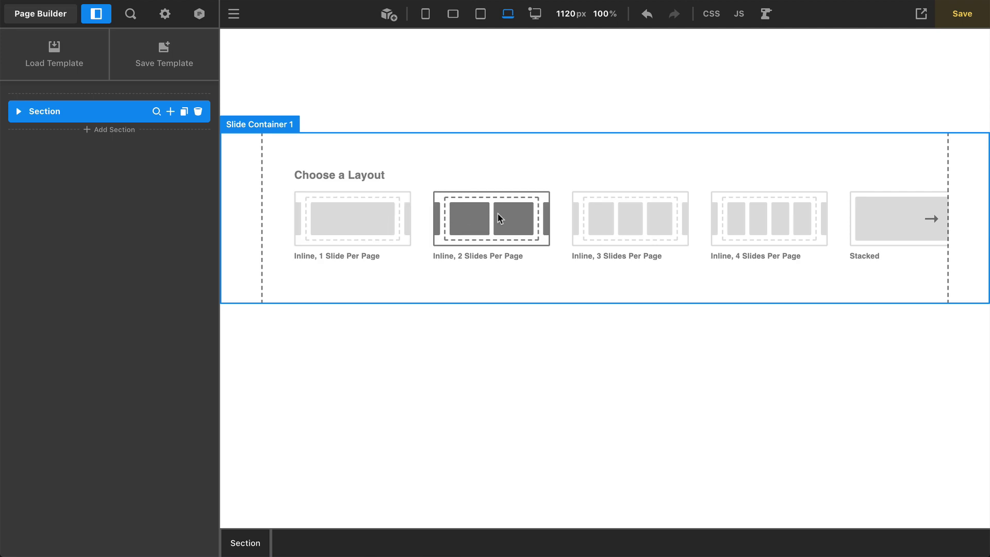
left_click(607, 225)
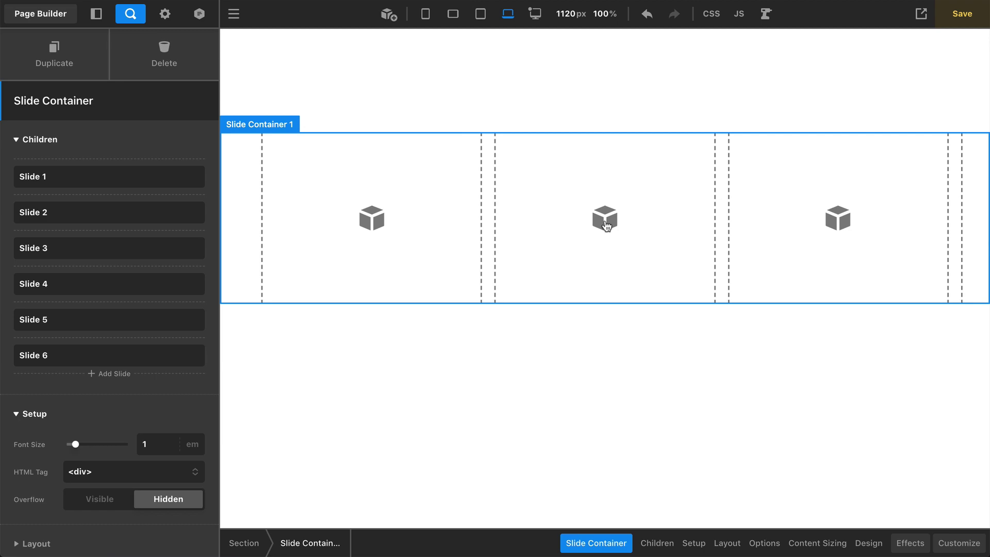
Examine the new Slide Container's slides, setup and layout settings, and its place in the page outline.
scroll(111, 320, "down", 5)
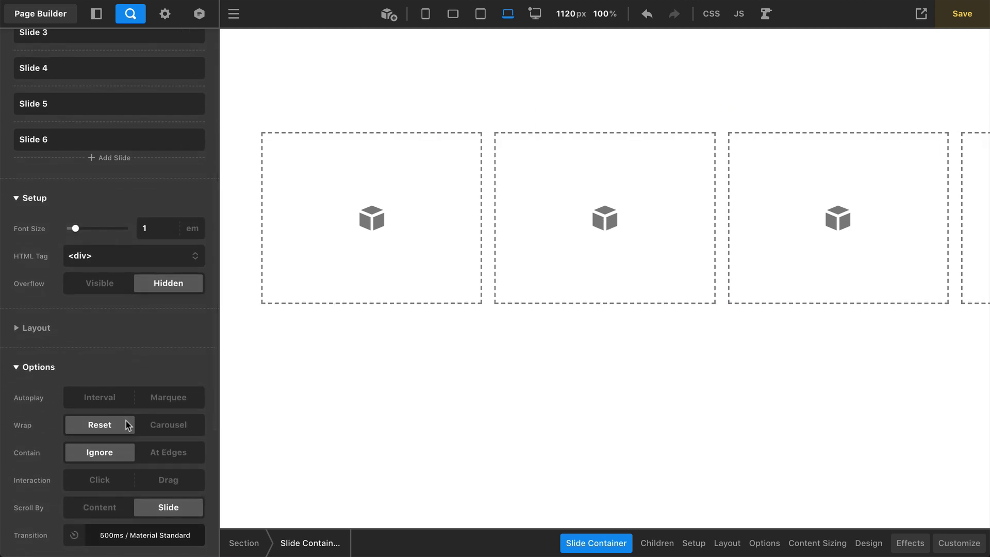
left_click(92, 330)
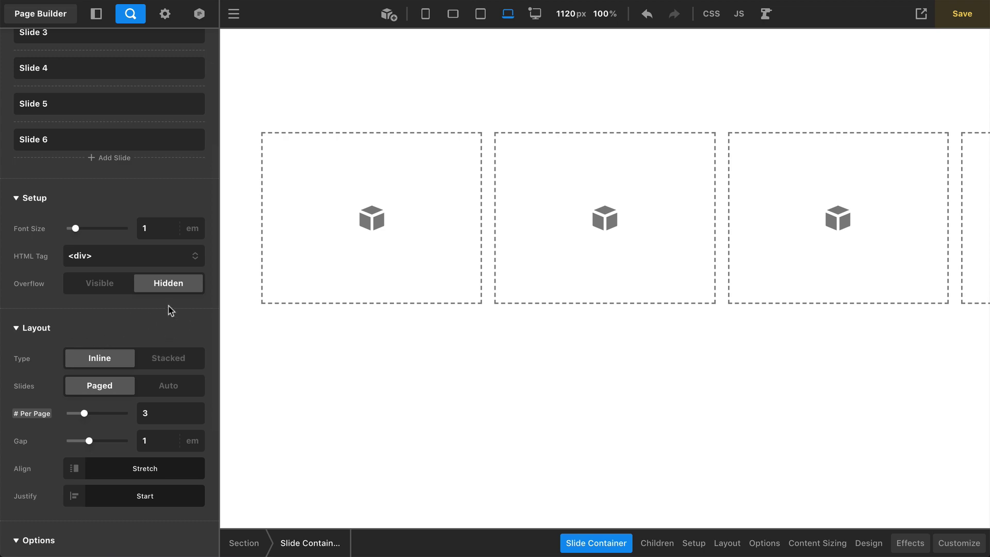
scroll(171, 311, "up", 5)
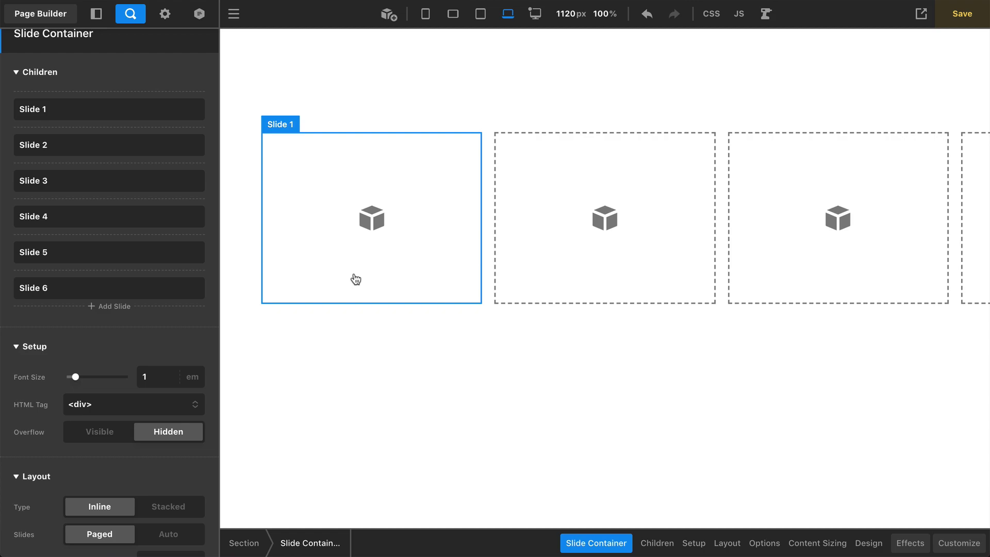
left_click(96, 14)
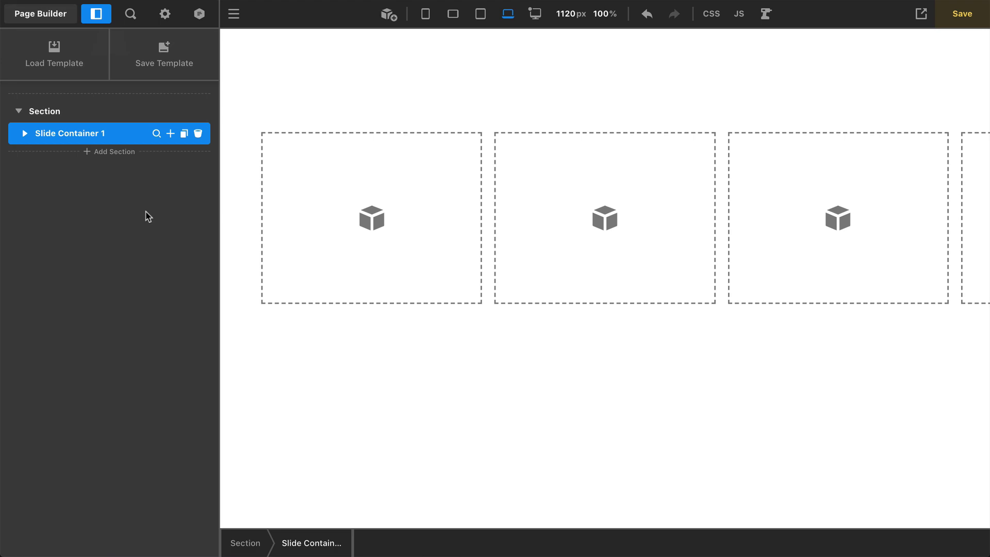
Add a Slide Navigation element to the Section and test moving through the Slide Container with its next arrow.
mouse_move(172, 103)
left_click(170, 112)
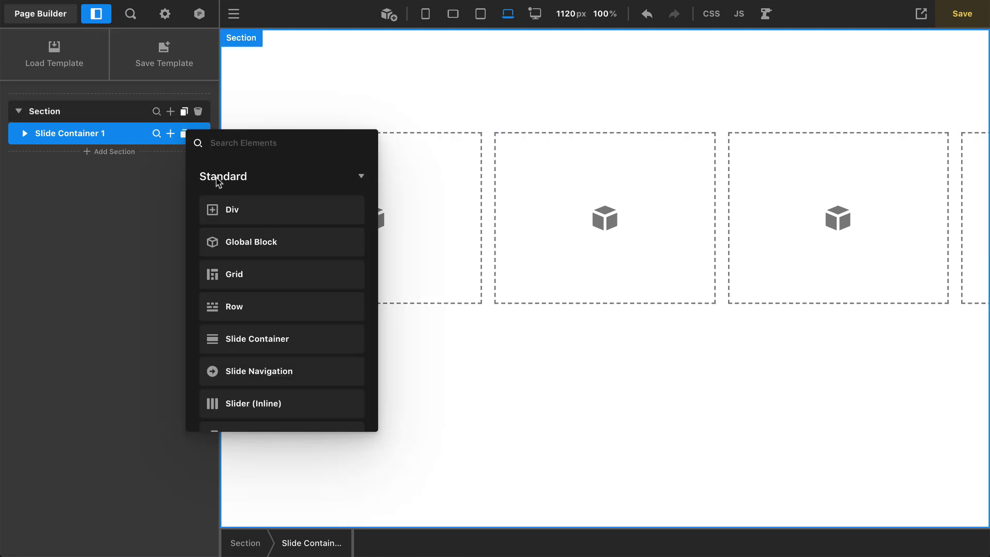
left_click(238, 374)
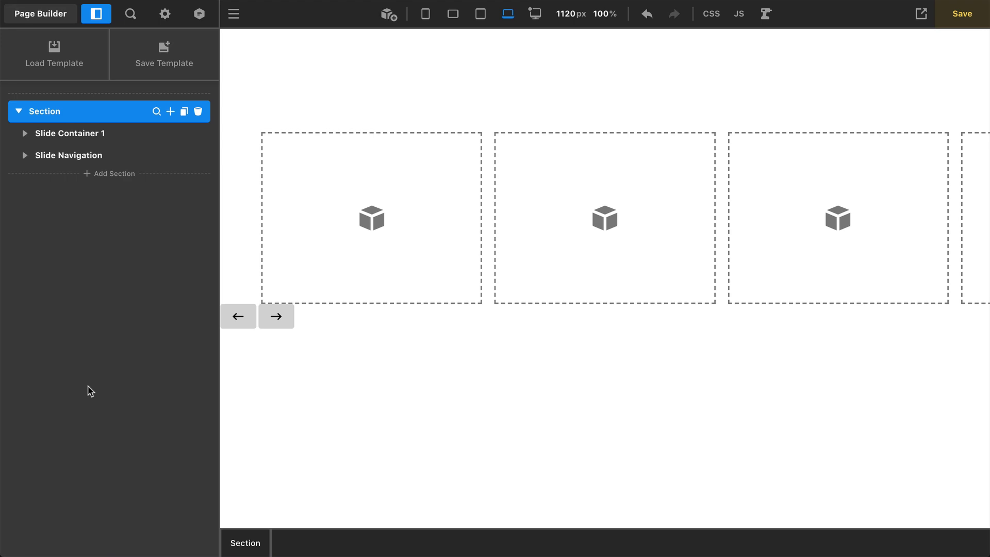
left_click(267, 328)
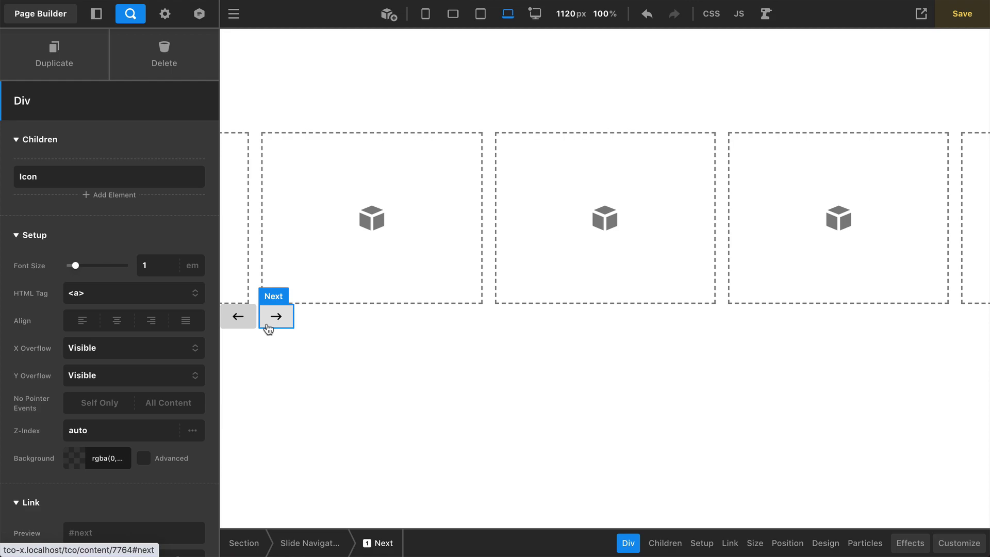
left_click(268, 325)
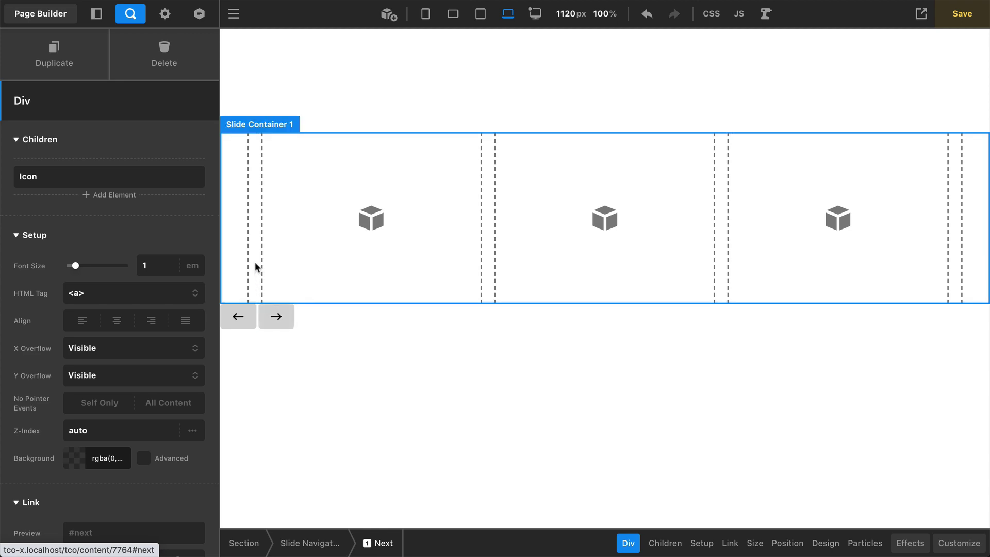
left_click(269, 323)
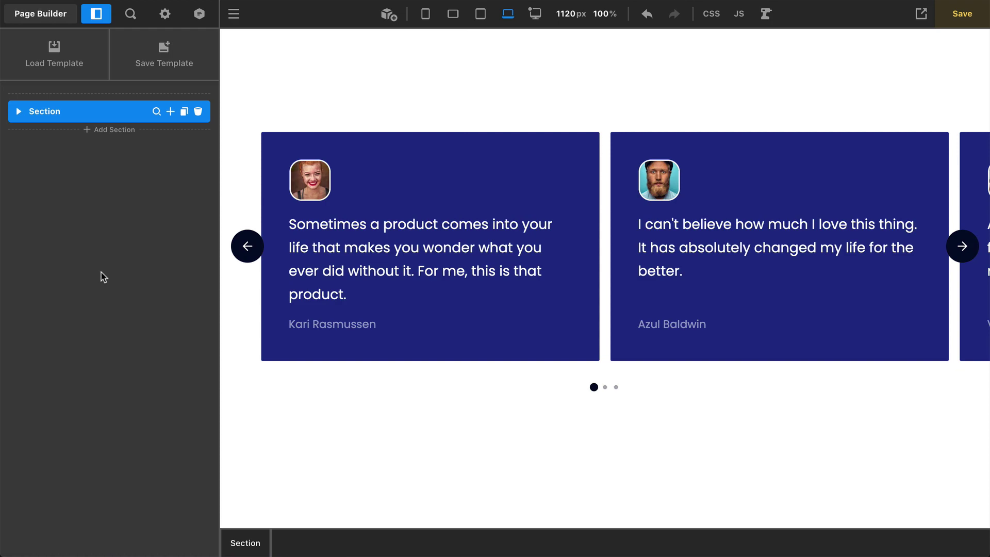
Examine the JSON content of the Looper Provider on the Slider (Showcase) element that feeds the testimonial slides.
left_click(273, 153)
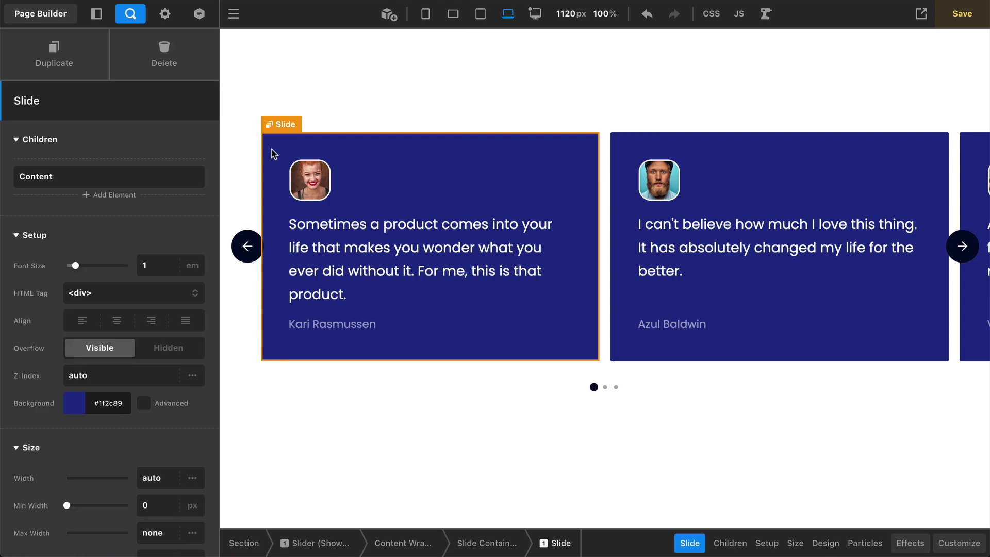
left_click(324, 545)
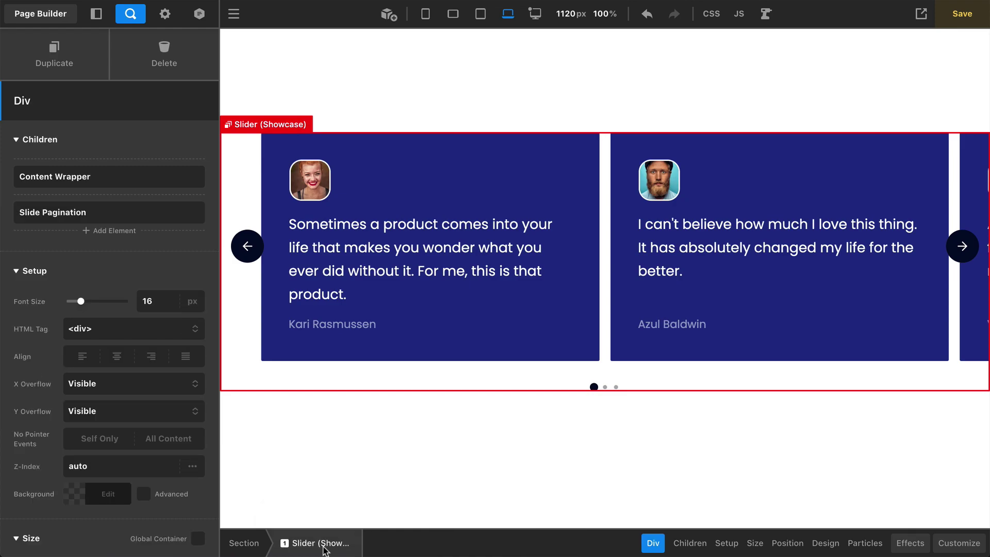
left_click(972, 544)
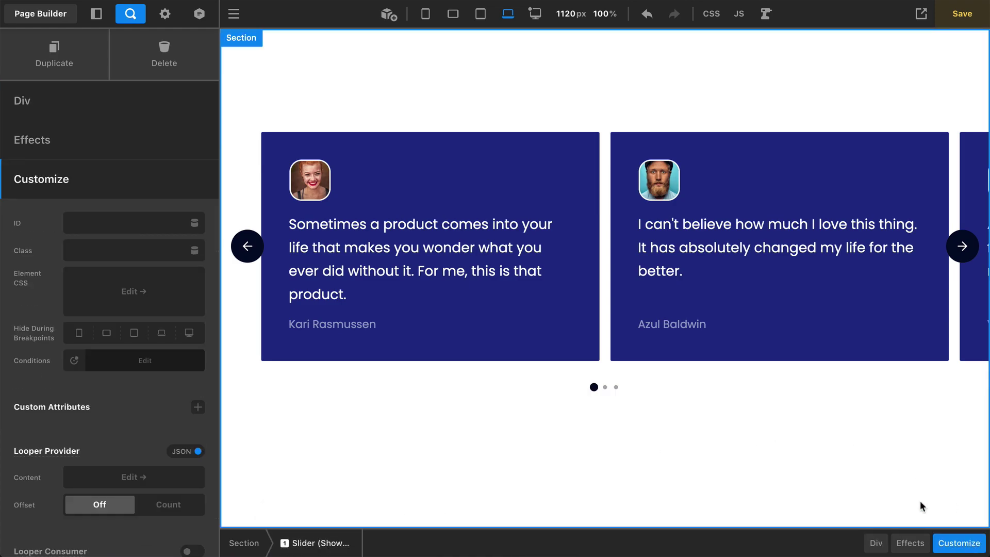
left_click(191, 475)
scroll(296, 287, "up", 3)
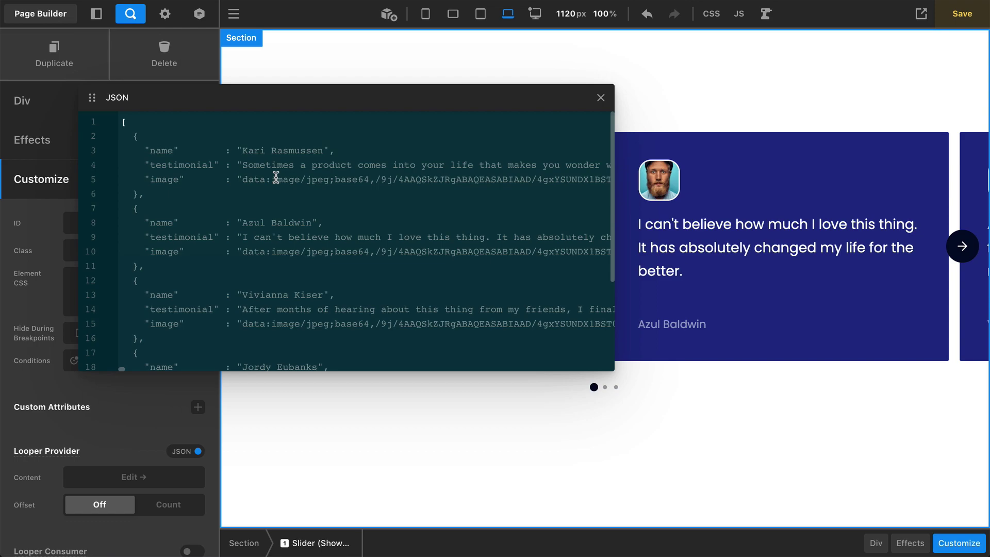
left_click(601, 97)
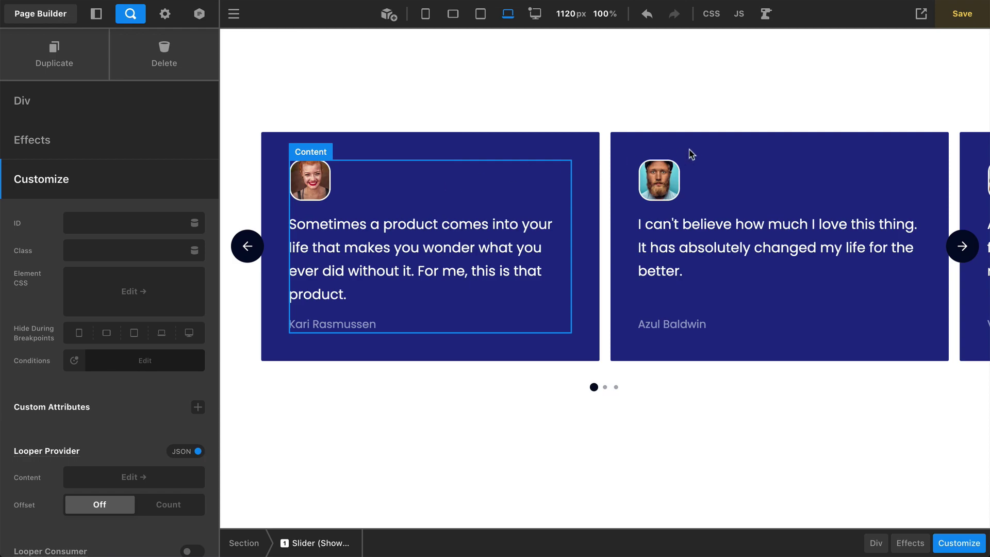
Try the Stacked layout type on the testimonial Slide Container and return it to Inline.
left_click(756, 190)
left_click(732, 186)
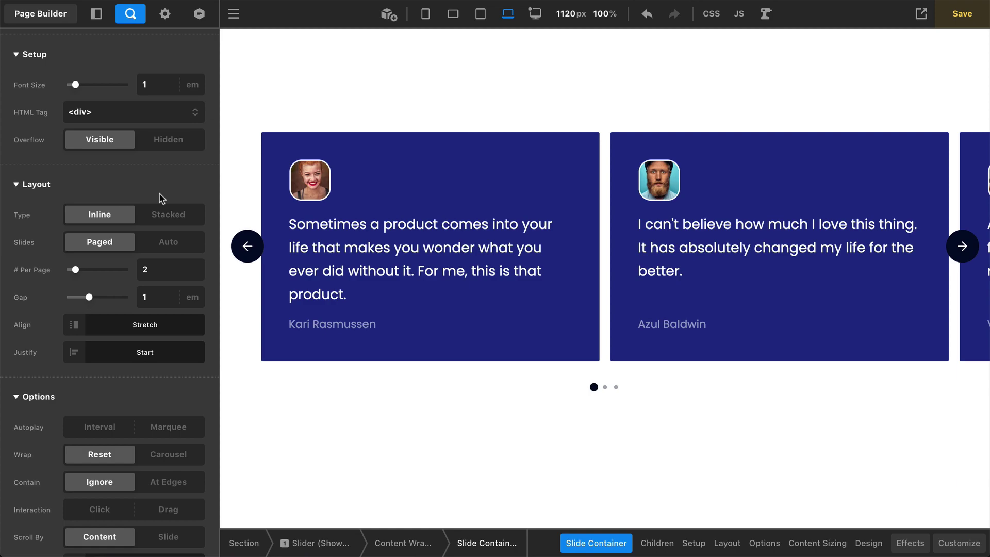
left_click(164, 213)
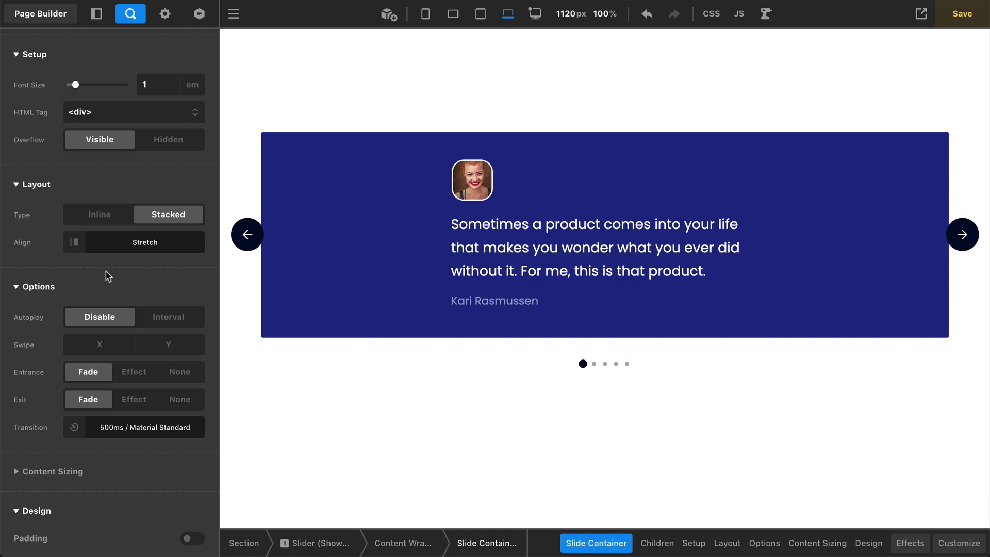
left_click(97, 216)
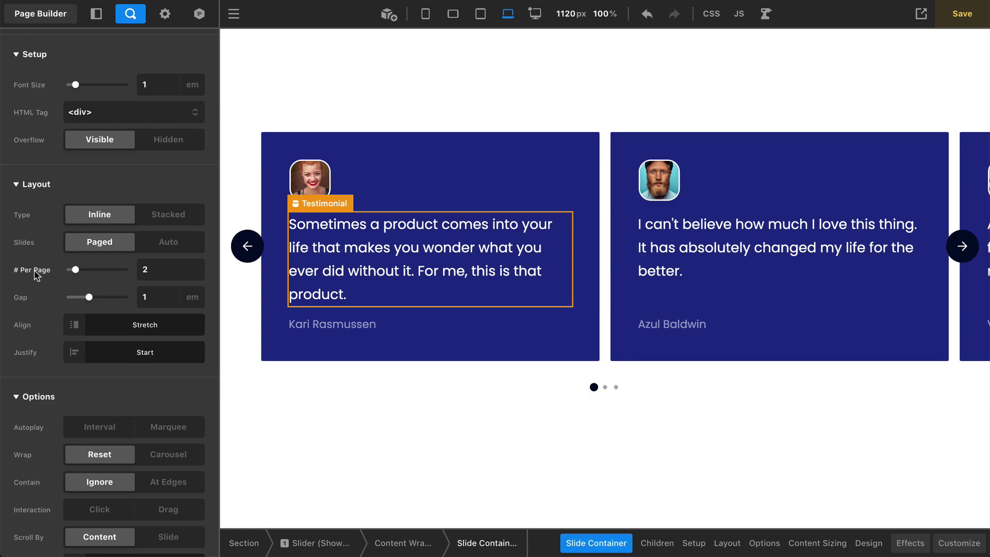
Set the Slide Container to 3 slides per page and expand its Content Sizing settings.
left_click(156, 272)
type("3")
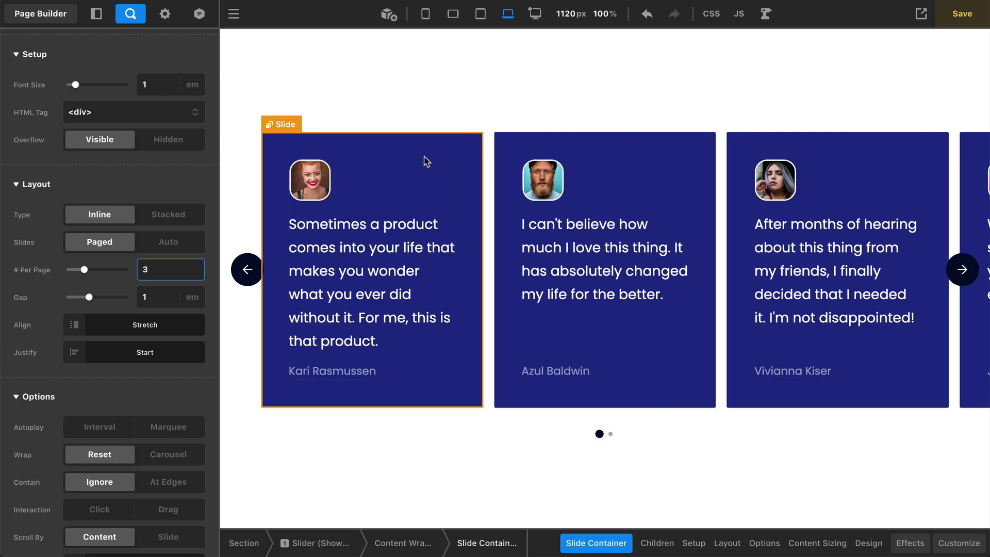
scroll(138, 195, "down", 5)
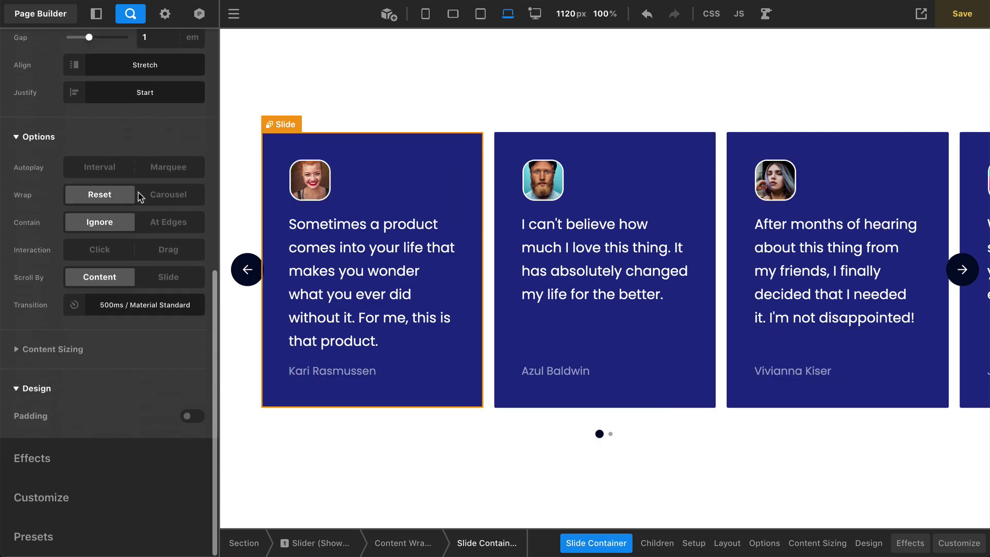
left_click(83, 350)
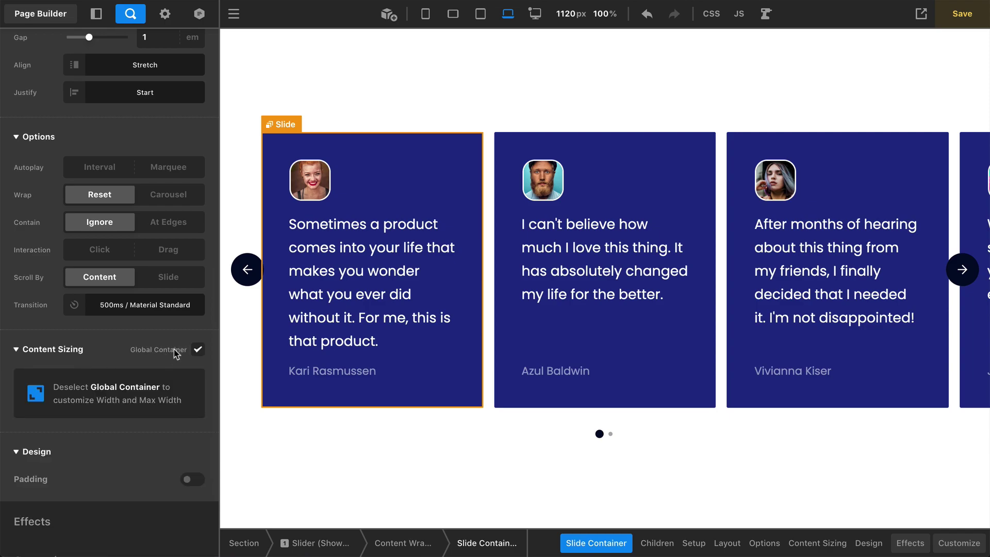
scroll(32, 300, "up", 5)
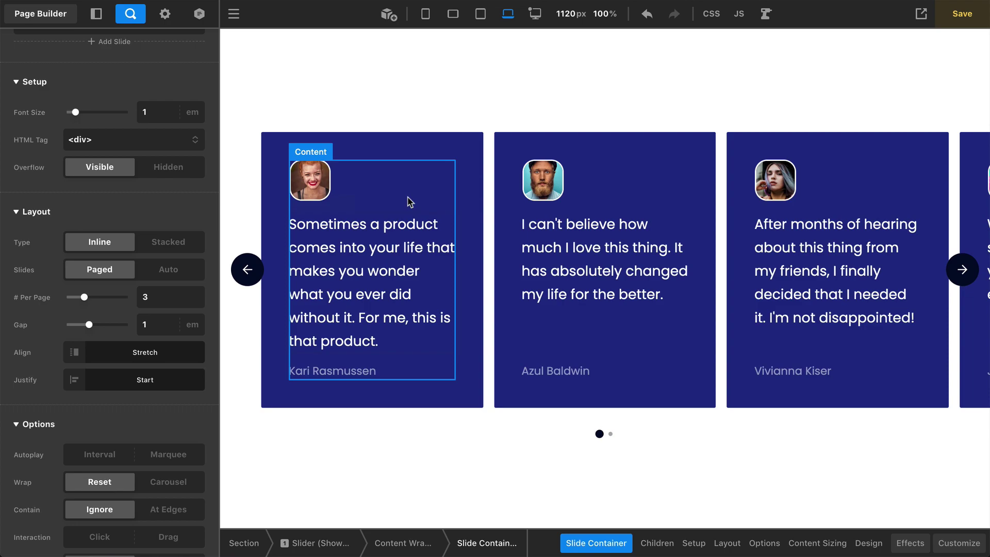
Set the Slide Container's slides per page to 2 for the 979px-and-down tablet breakpoint.
left_click(481, 14)
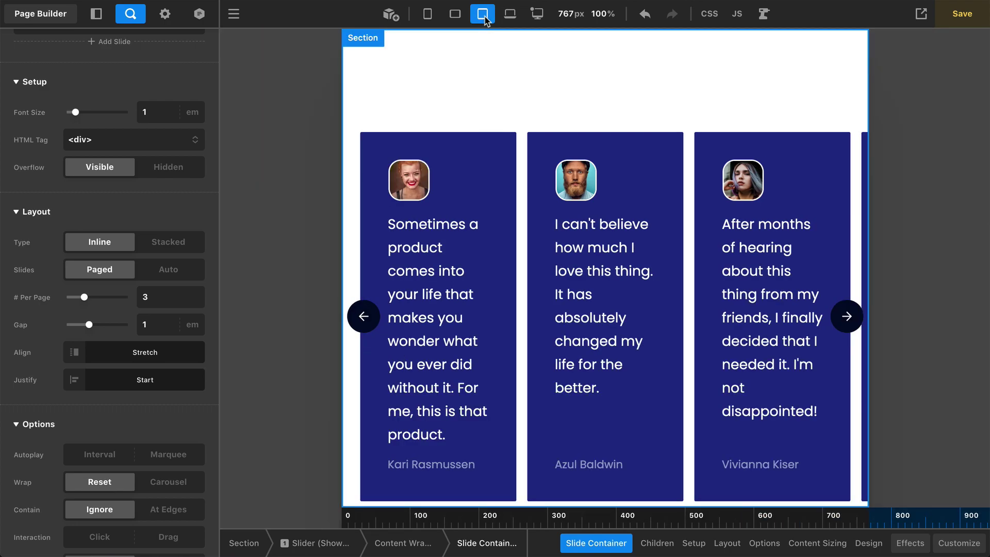
scroll(526, 188, "down", 1)
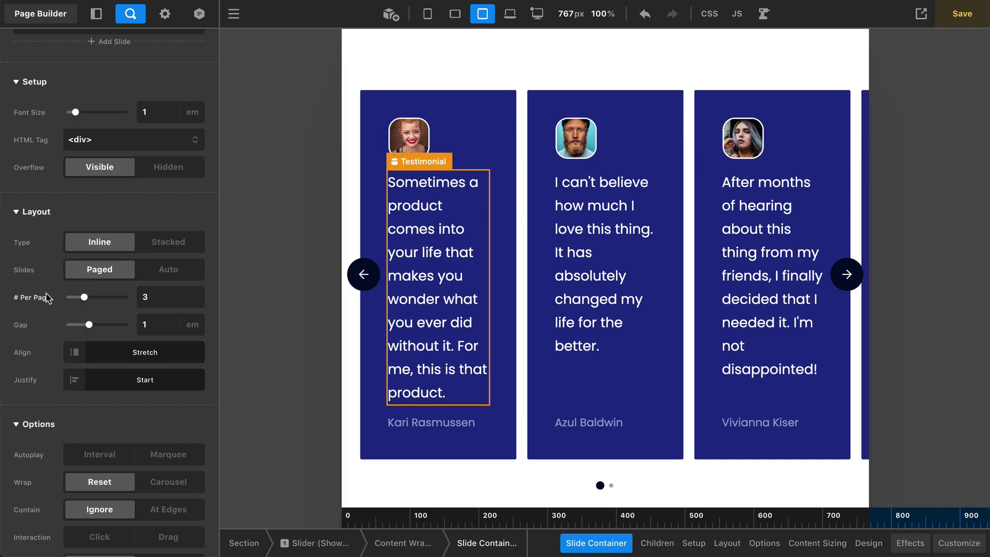
mouse_move(48, 298)
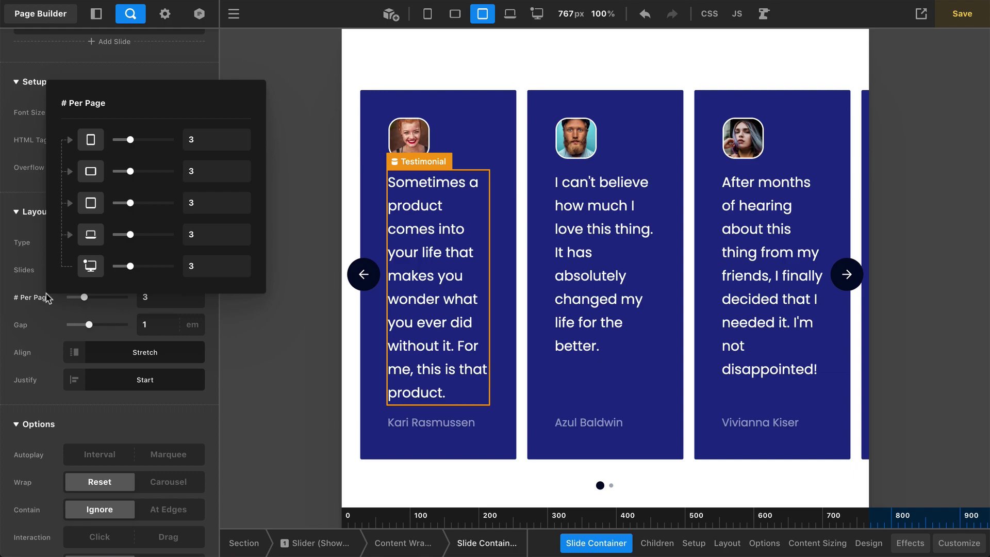
left_click(202, 198)
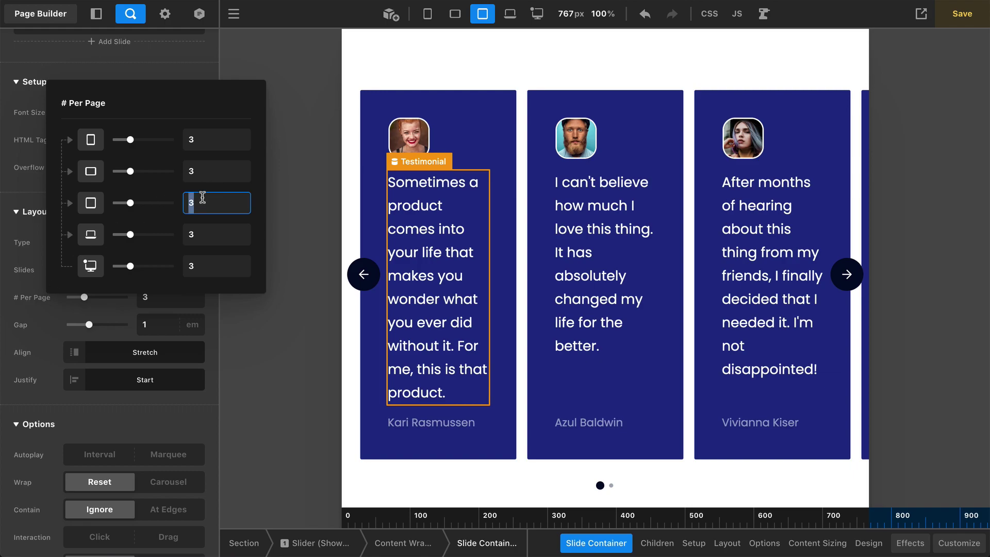
type("2")
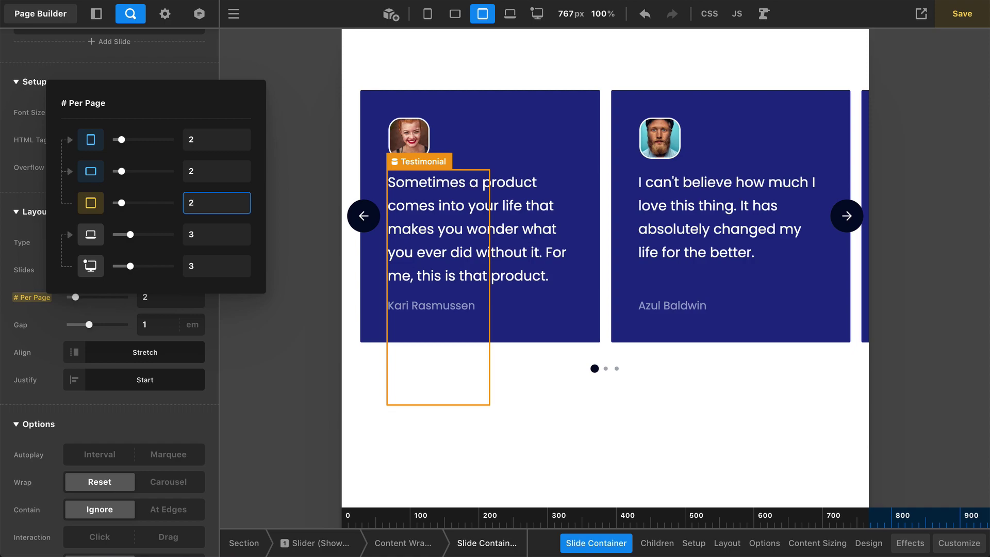
left_click(571, 108)
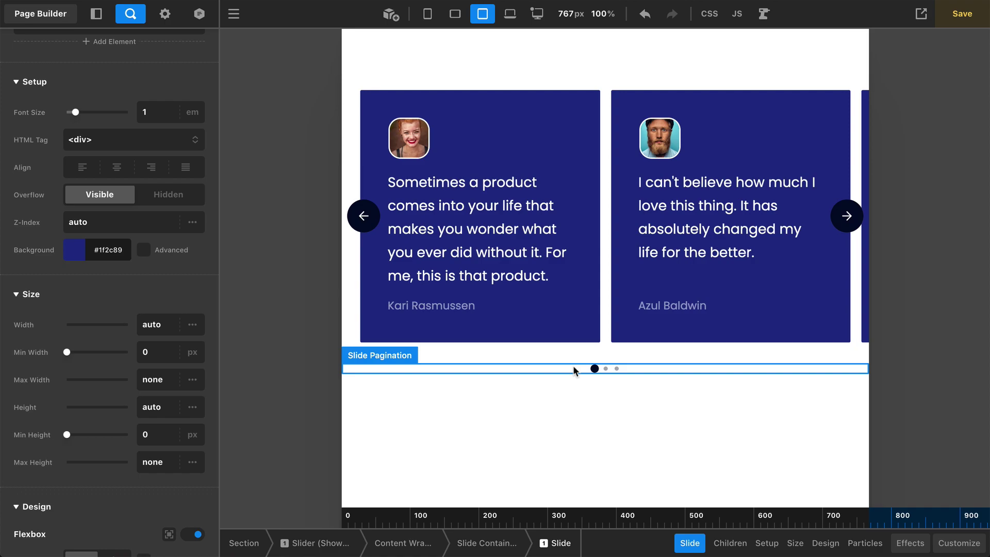
Set the Slide Container's slides per page to 1 for the landscape phone breakpoint, previewed at 480 px.
left_click(458, 15)
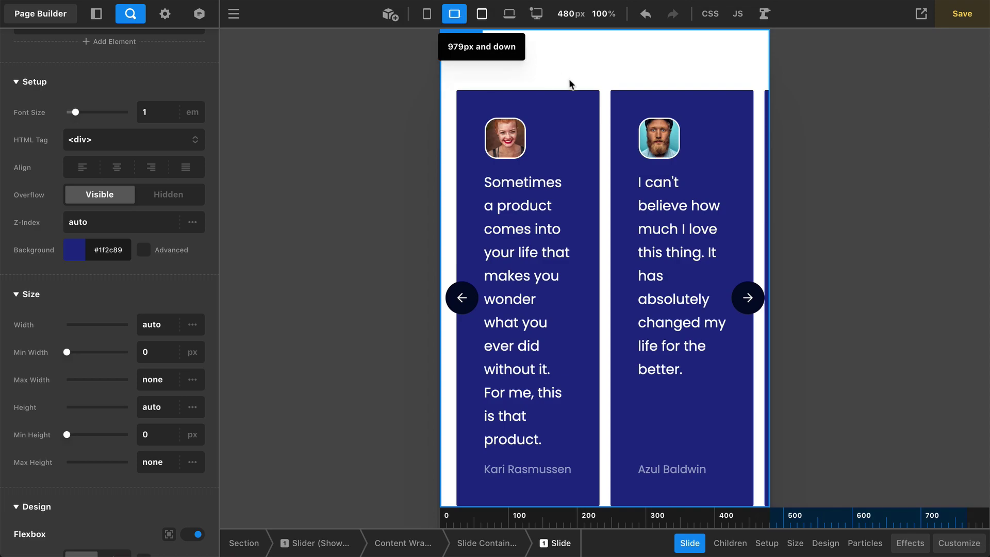
left_click(605, 189)
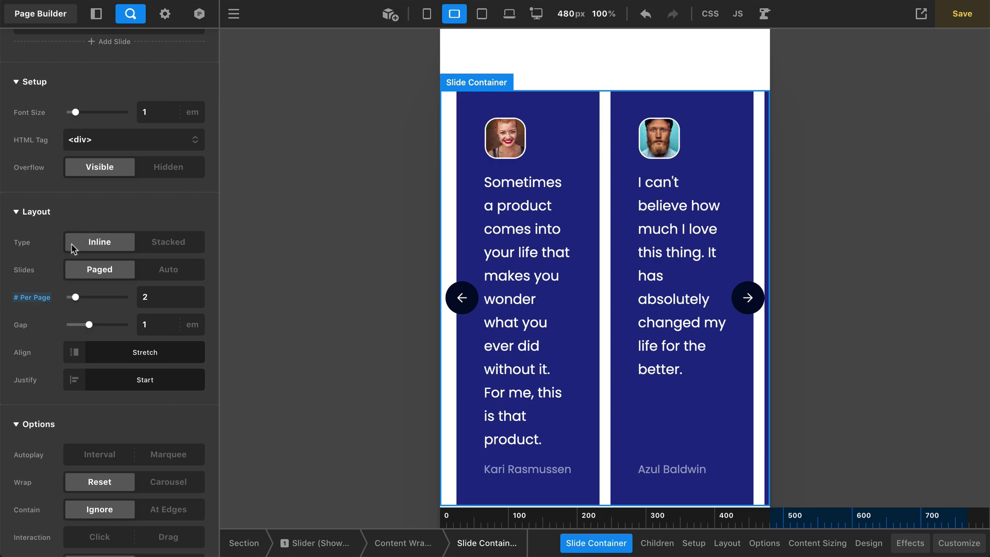
left_click(36, 296)
left_click(189, 174)
type("1")
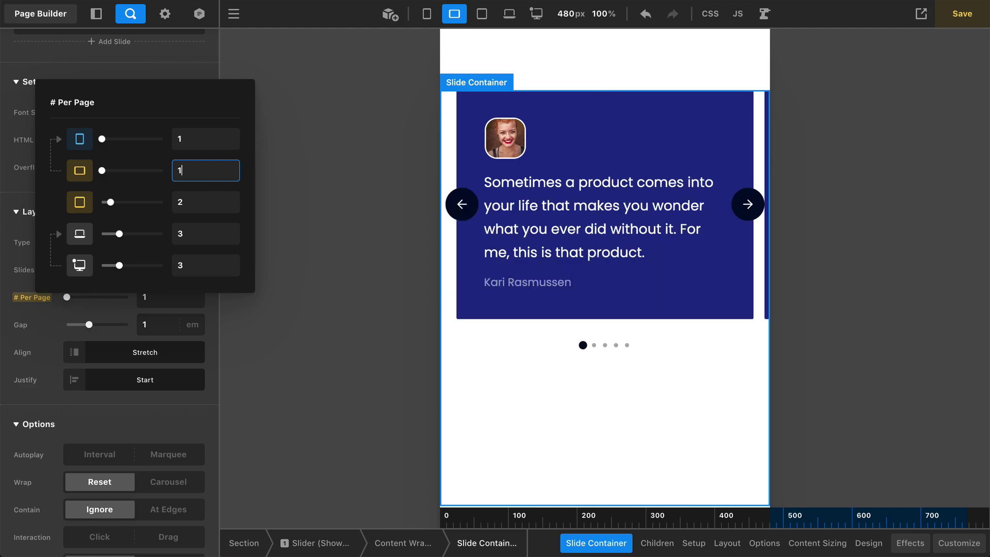
left_click(44, 376)
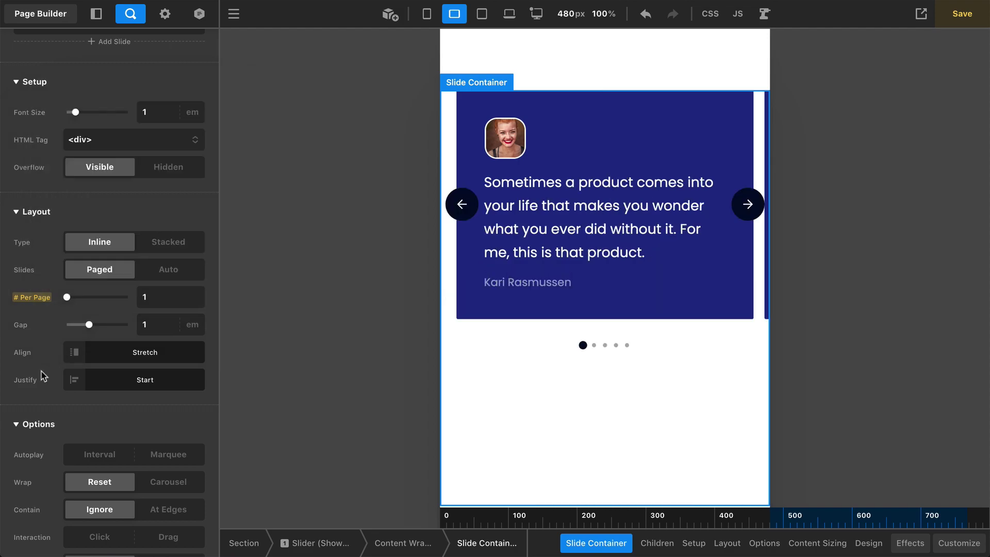
Compare the testimonial slider's layout in the laptop, tablet and landscape phone previews.
left_click(455, 14)
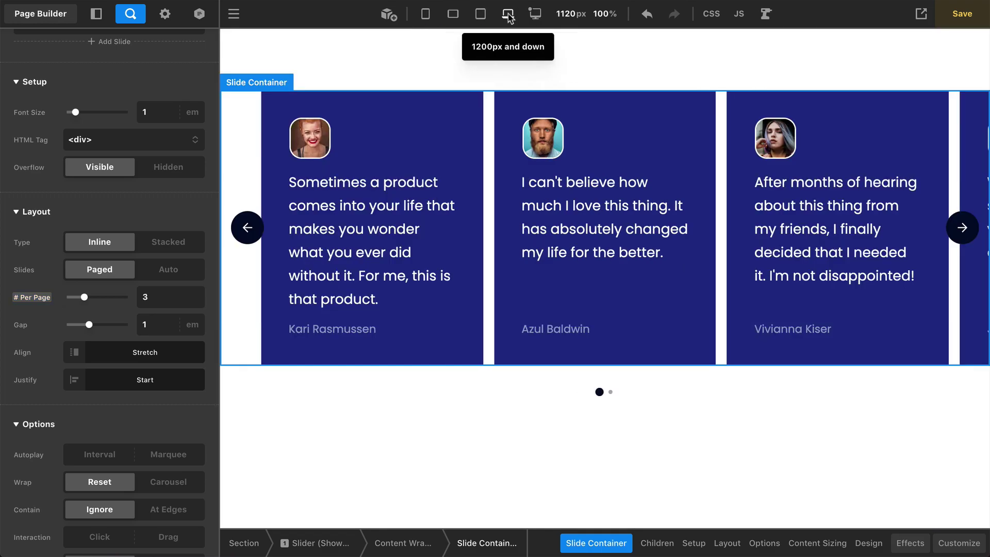
left_click(481, 16)
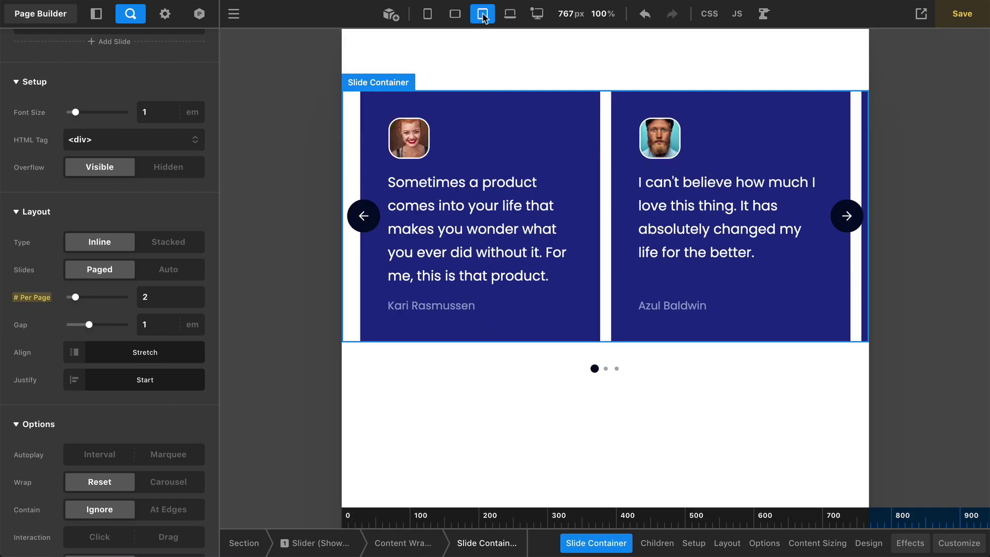
left_click(454, 16)
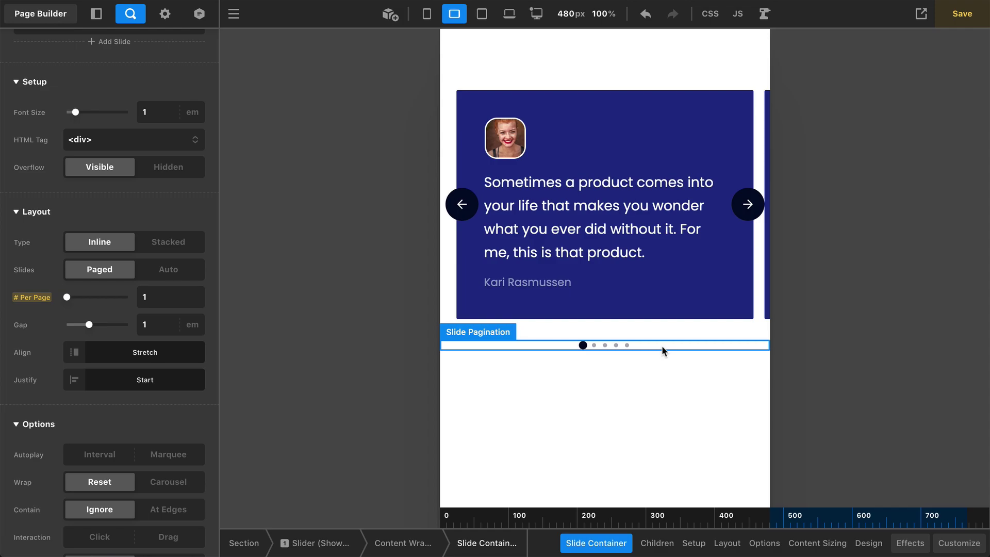
left_click(457, 16)
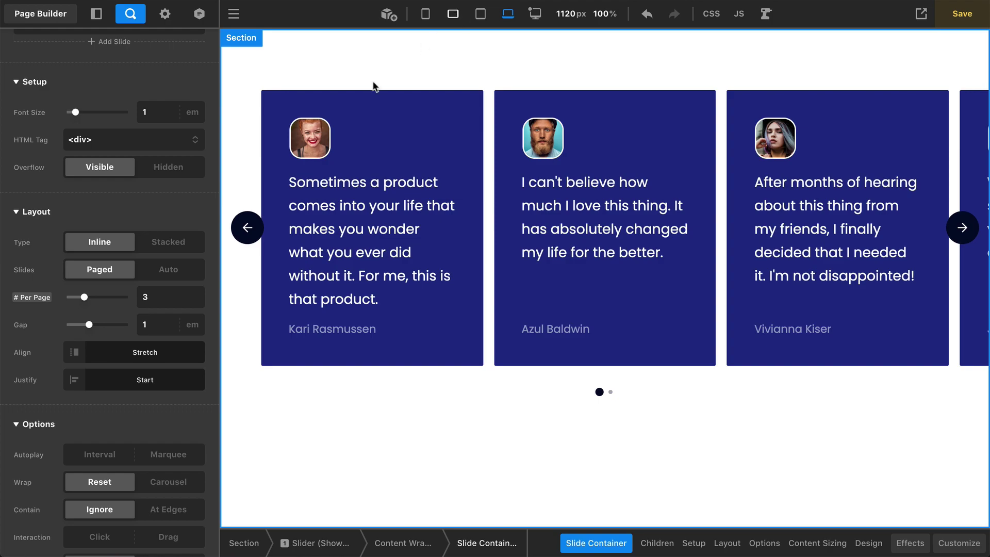
Set the Slide Container's base slides per page value to 2 in the laptop preview.
left_click(31, 297)
double_click(203, 267)
type("2")
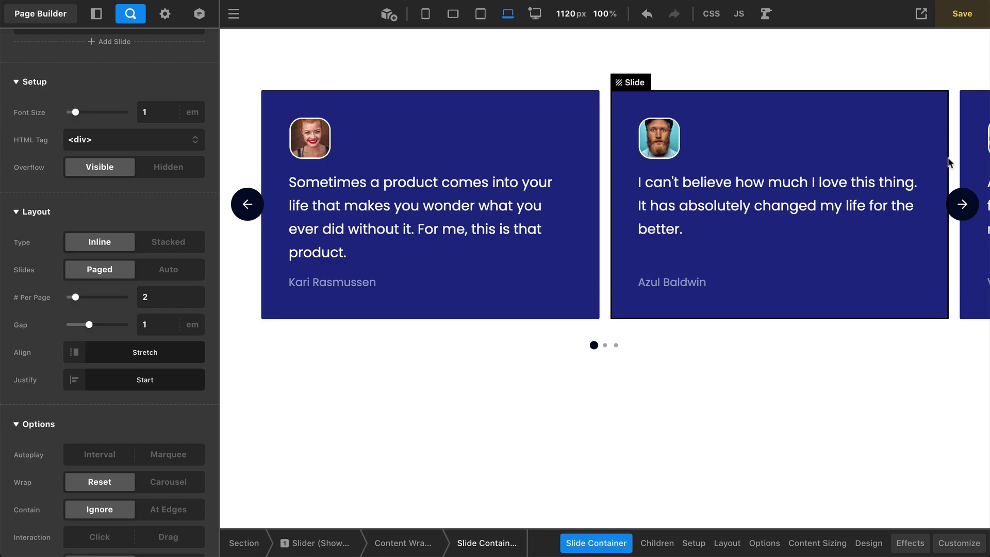
Try a 3 em gap between the slides, return it to 1 em, and open the gap's per-breakpoint values.
left_click(148, 325)
type("3")
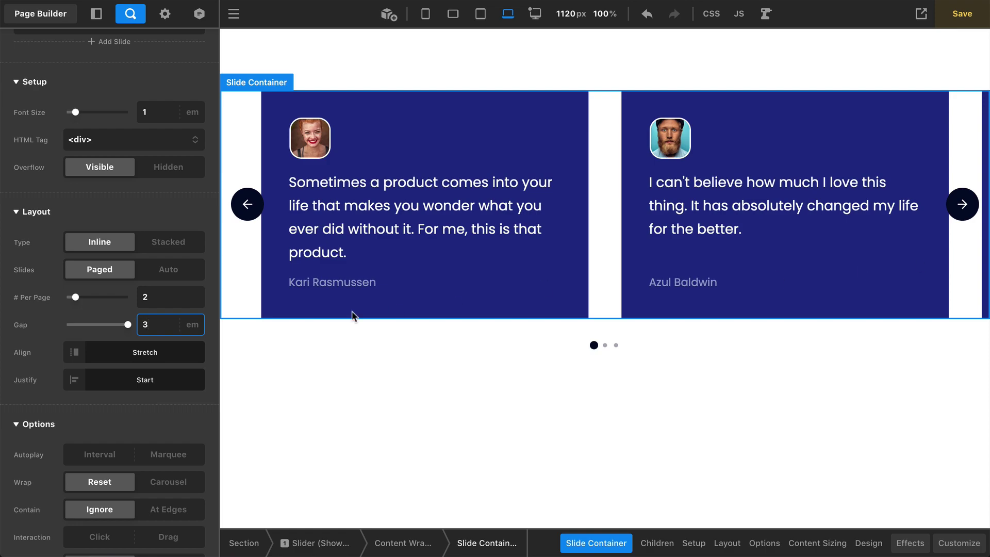
key("BackSpace")
type("1")
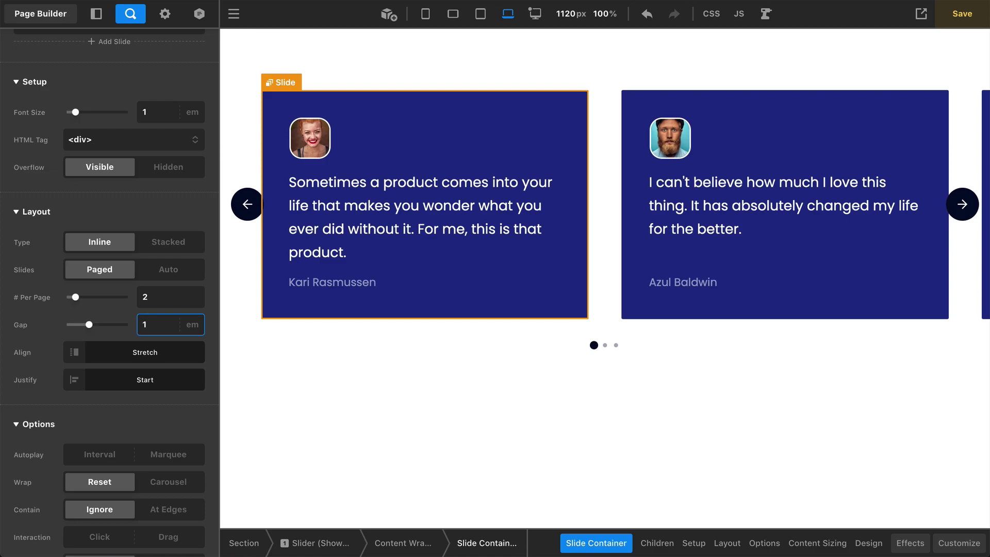
left_click(26, 328)
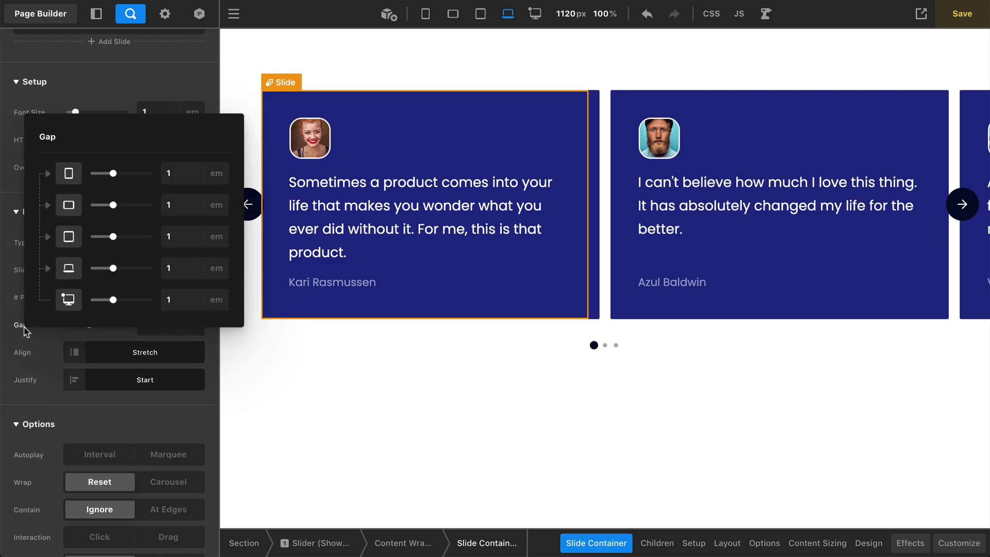
Try the Start, Center, End and Baseline alignments on the Slide Container's slides, and return the alignment to Start.
left_click(20, 330)
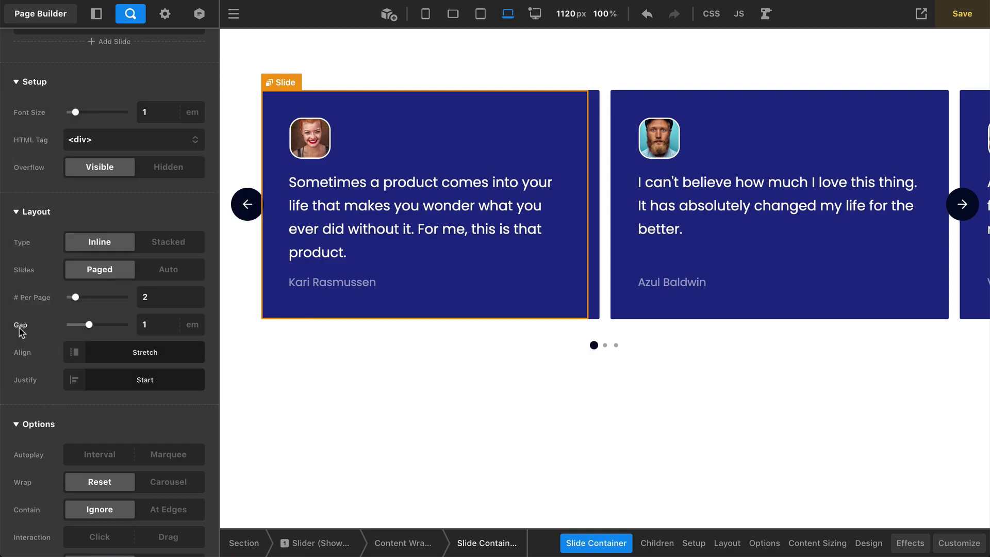
scroll(21, 331, "down", 2)
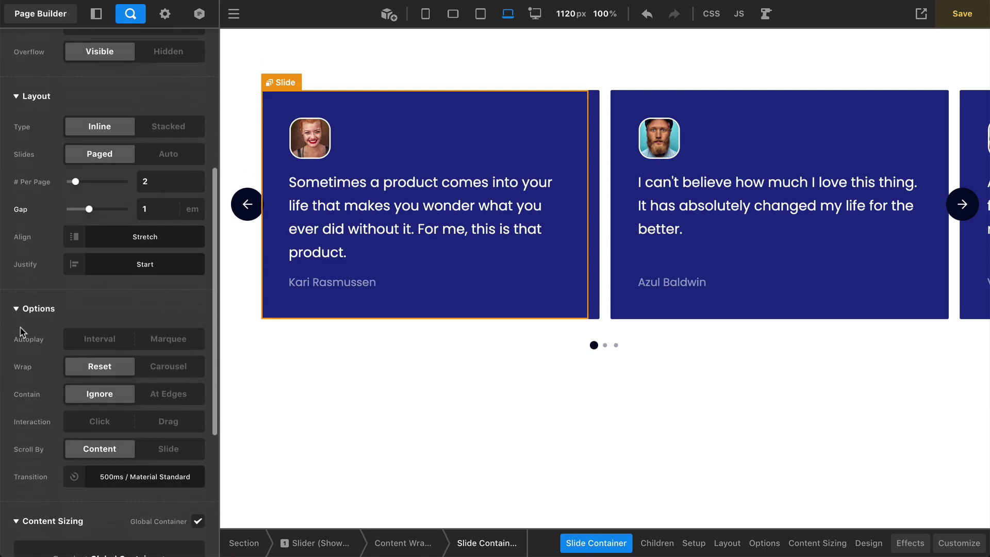
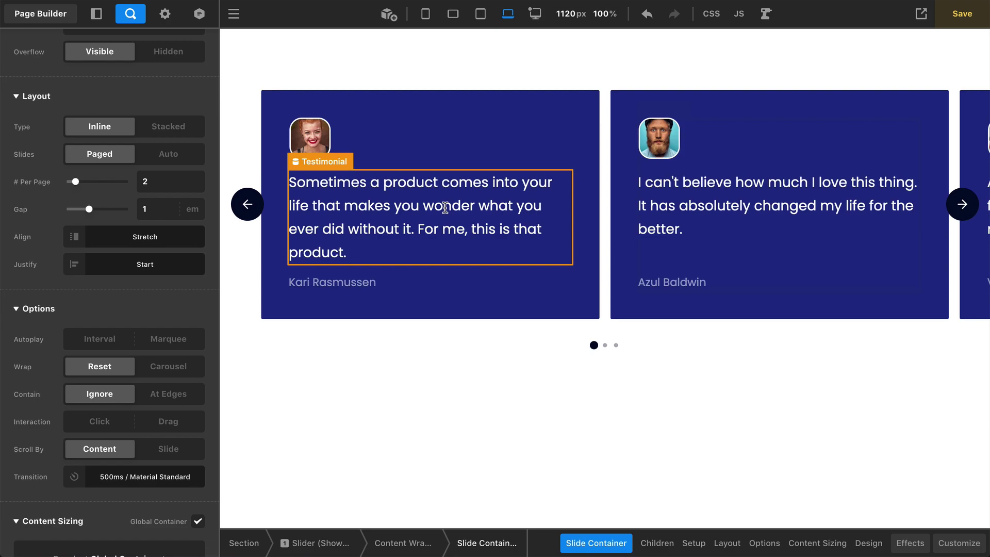
left_click(149, 245)
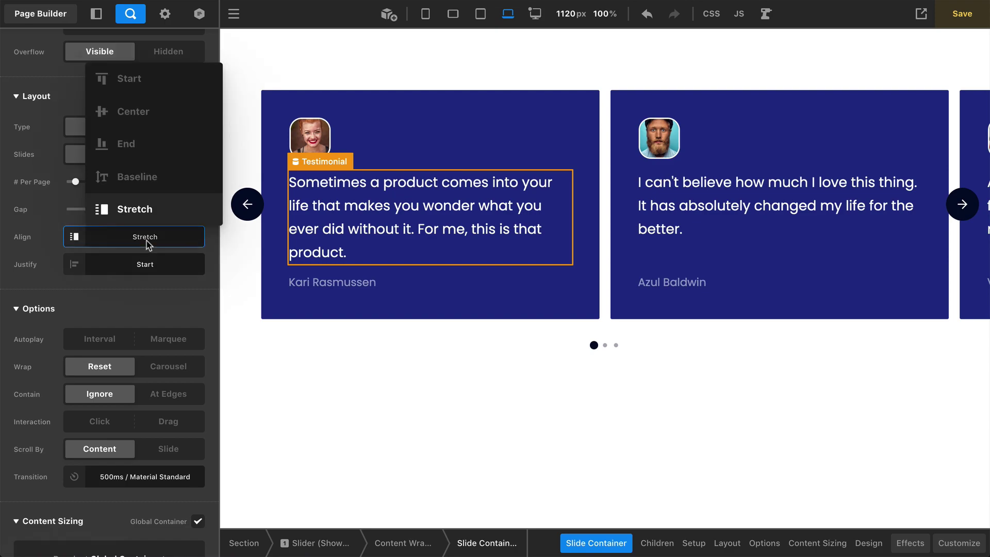
left_click(147, 87)
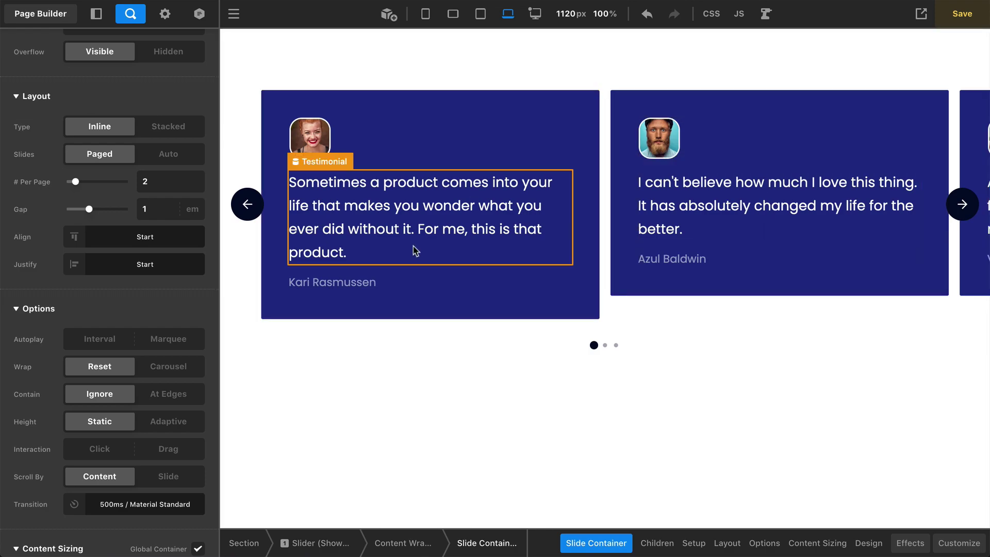
left_click(160, 238)
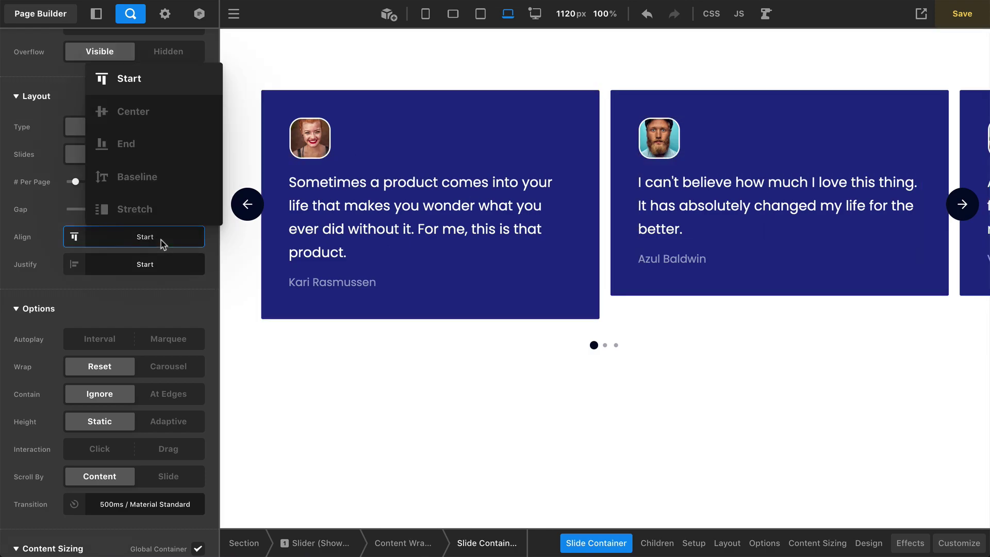
left_click(172, 121)
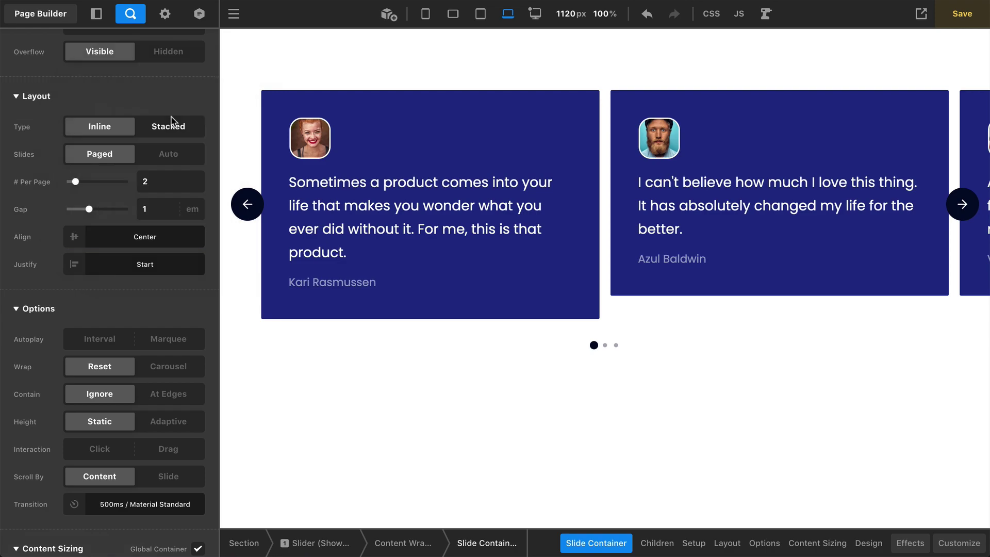
left_click(163, 247)
left_click(103, 144)
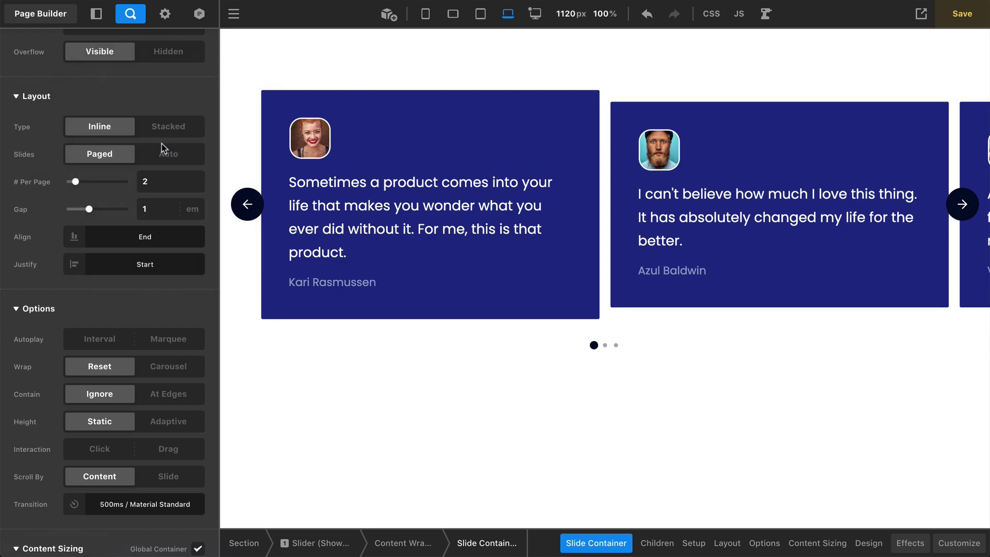
left_click(156, 244)
left_click(154, 178)
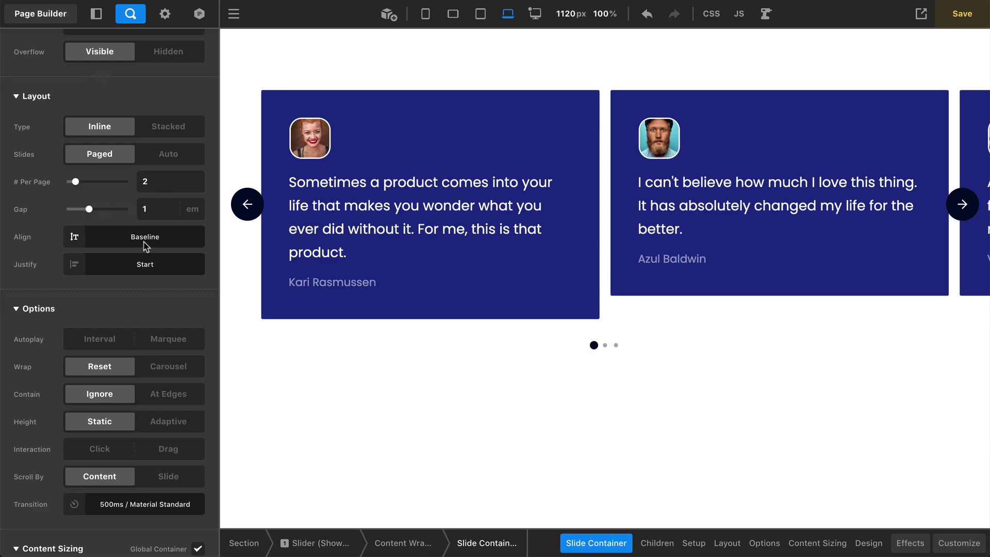
left_click(145, 245)
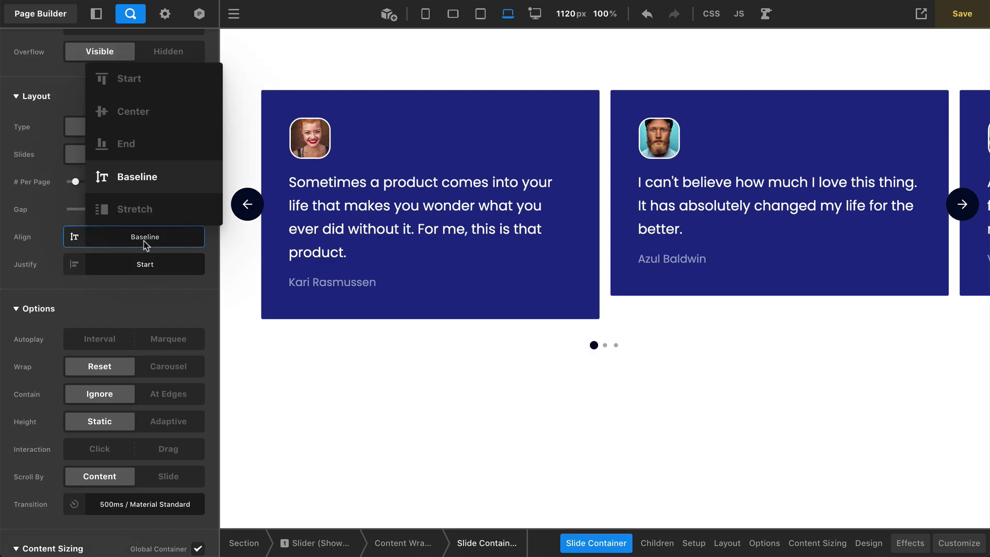
left_click(165, 77)
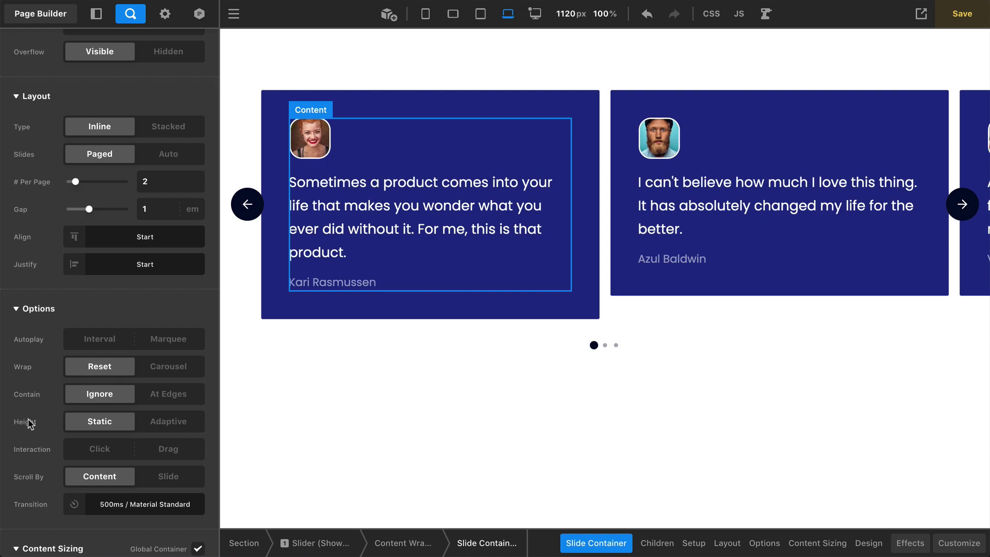
Try the Adaptive height on the slider's second page, and return the Slide Container to Static height and Stretch alignment.
left_click(186, 428)
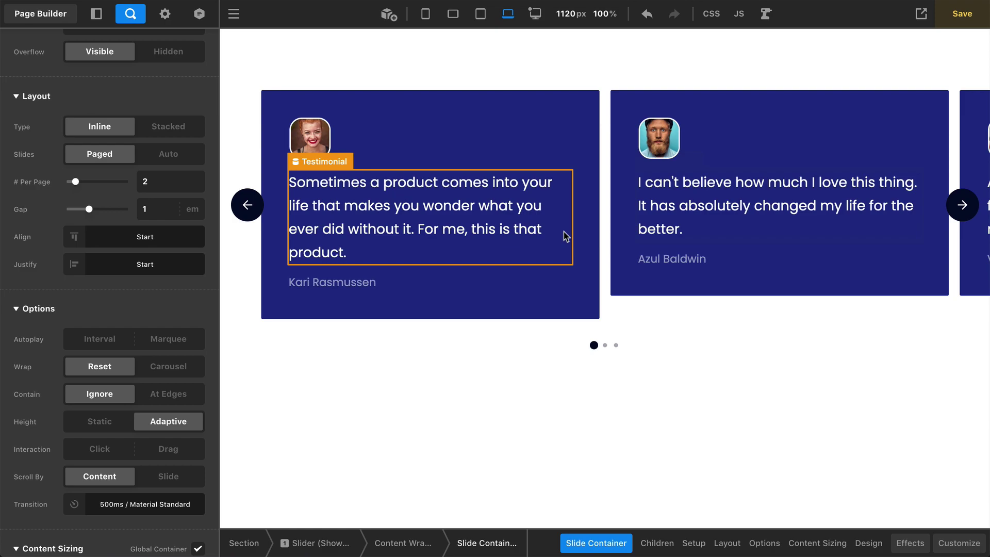
left_click(605, 347)
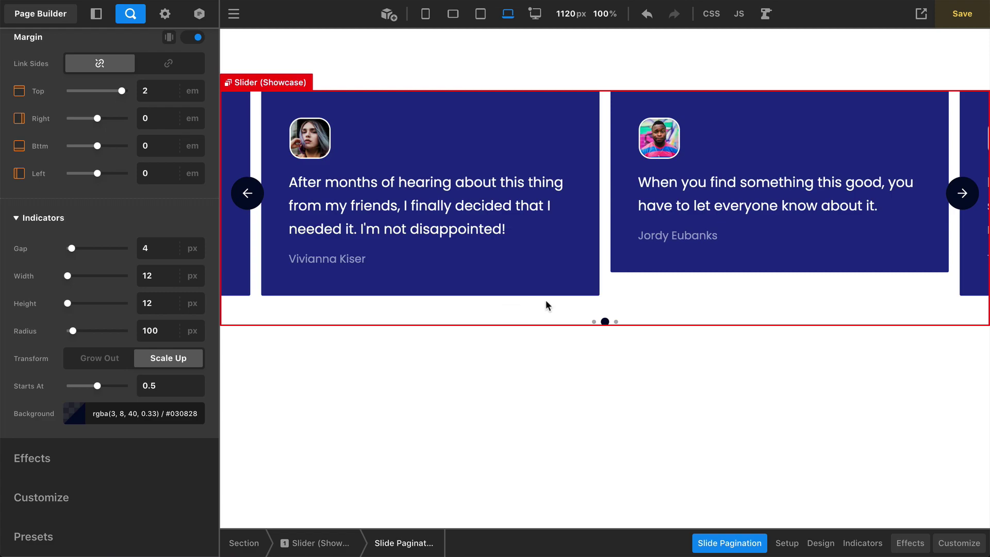
left_click(608, 283)
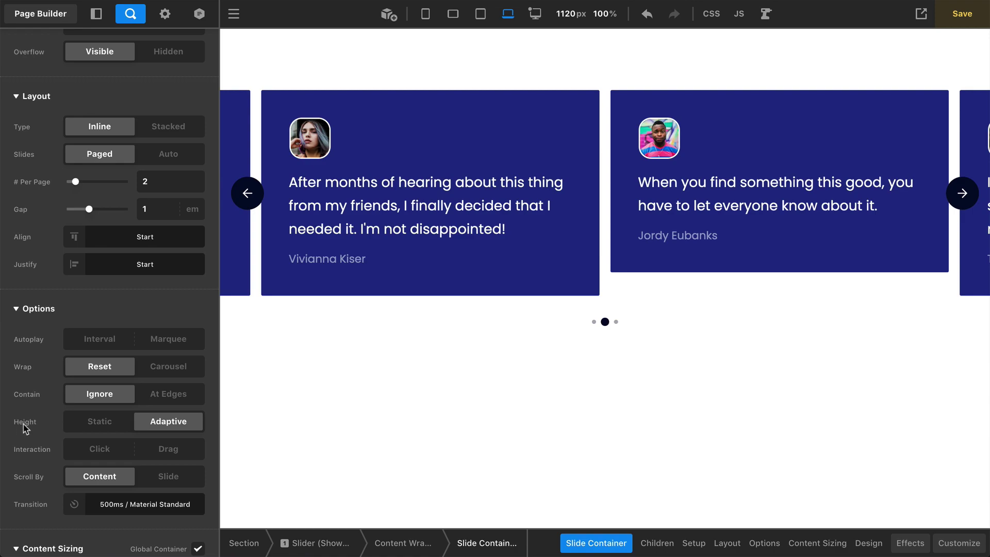
left_click(91, 425)
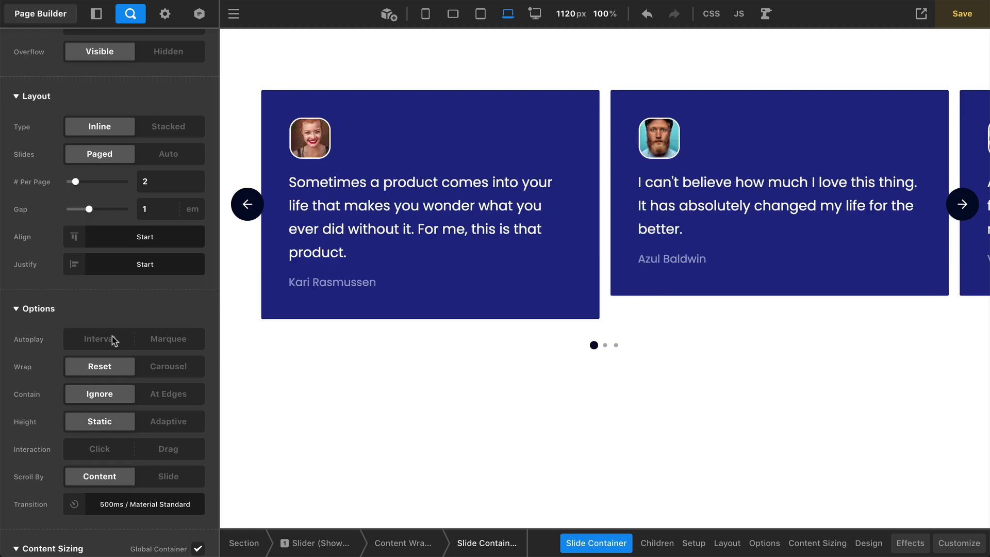
left_click(118, 236)
left_click(126, 209)
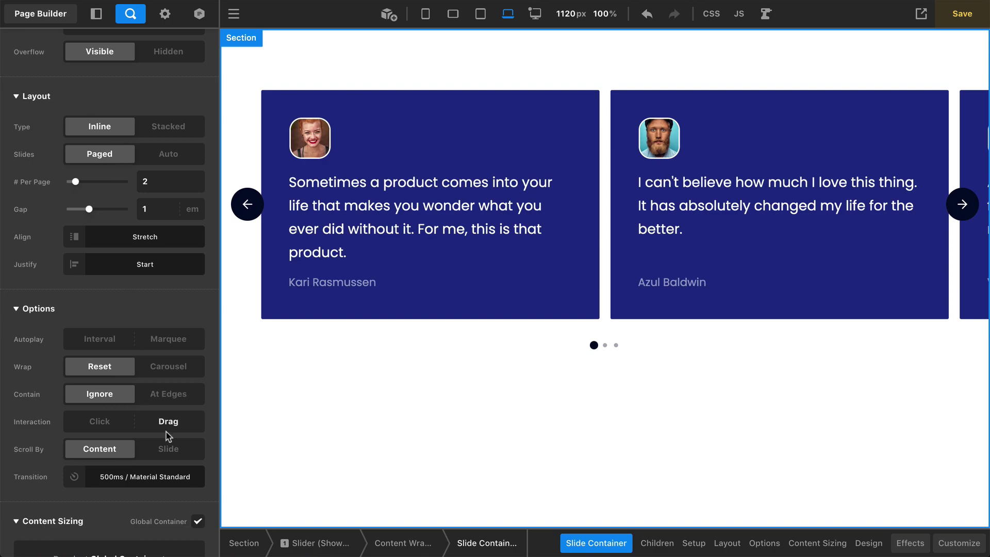
Set the Slide Container to scroll by Slide, advance the slider three slides, and reselect the container.
left_click(171, 448)
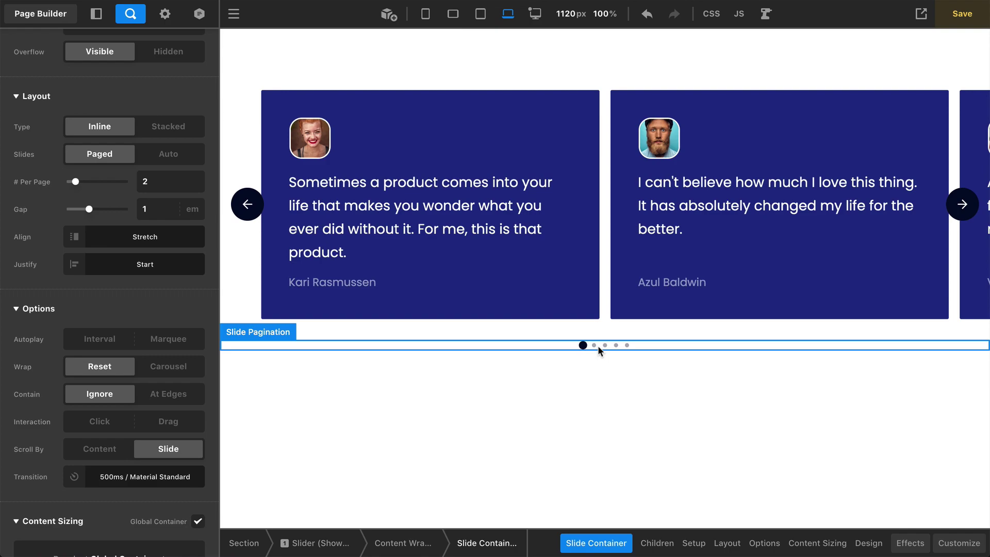
left_click(960, 217)
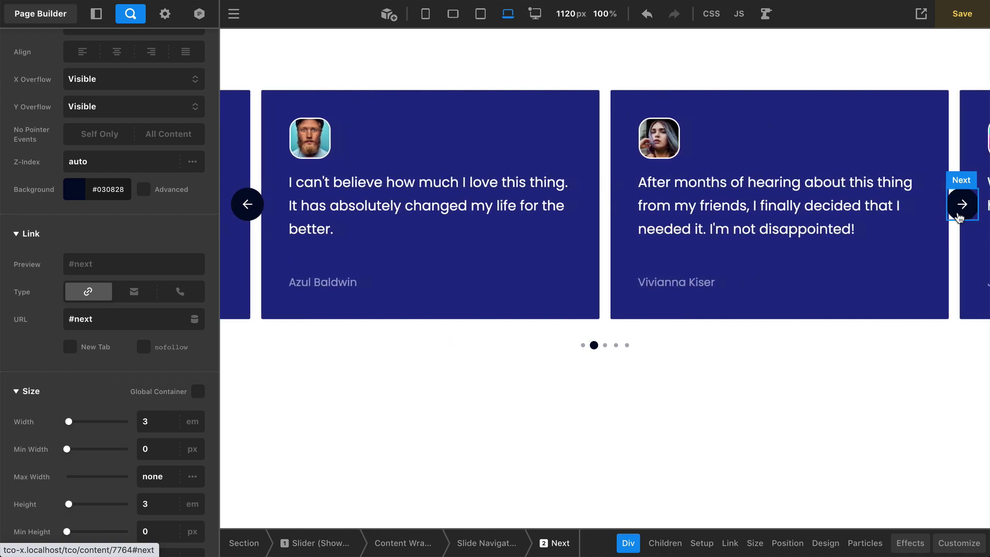
left_click(960, 217)
left_click(960, 217)
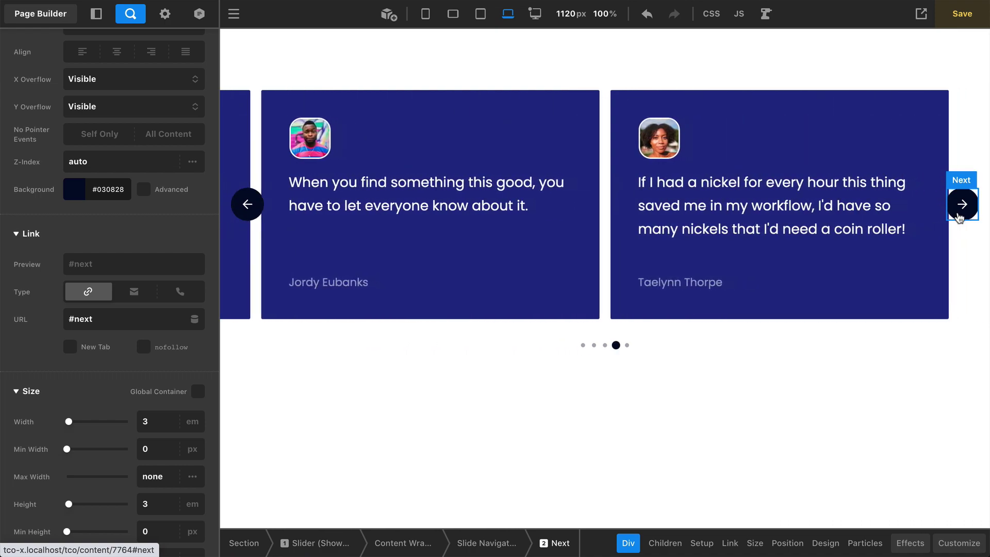
left_click(602, 294)
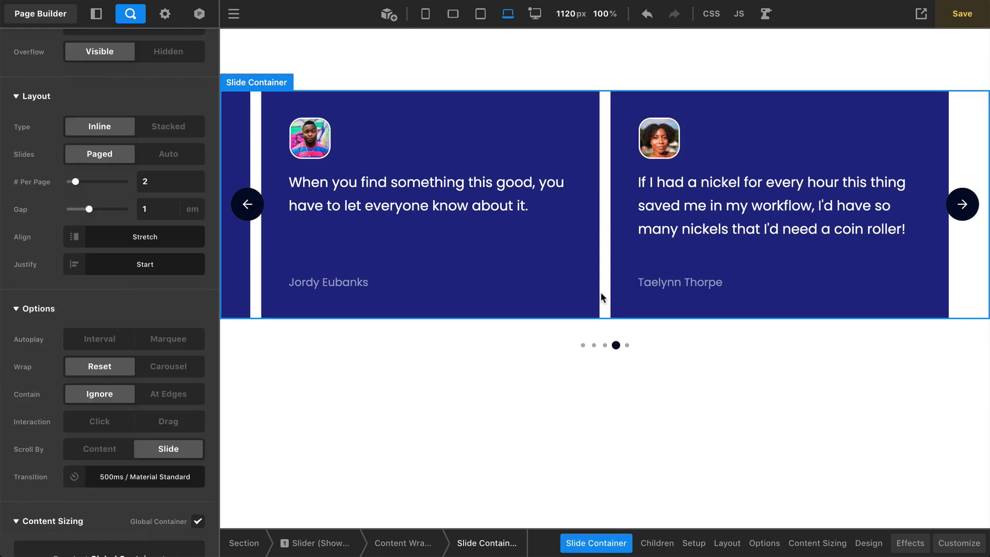
Justify the slides to Center, advance the slider by one slide, and reselect the Slide Container.
left_click(134, 264)
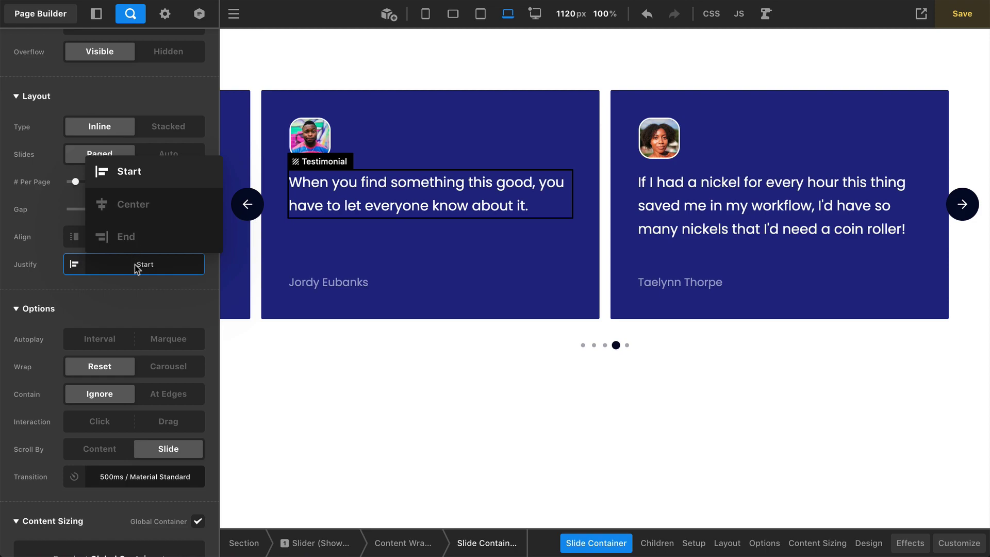
left_click(145, 204)
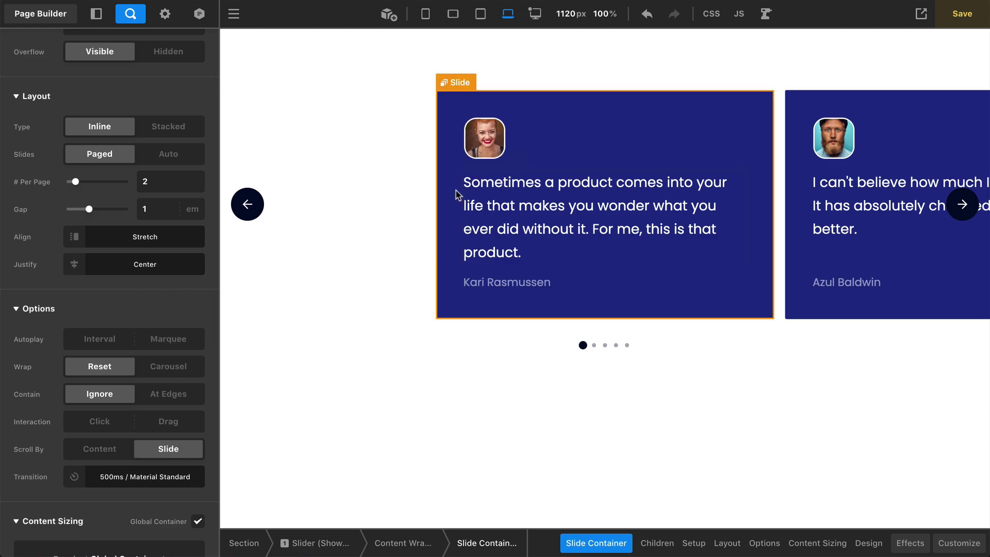
left_click(962, 217)
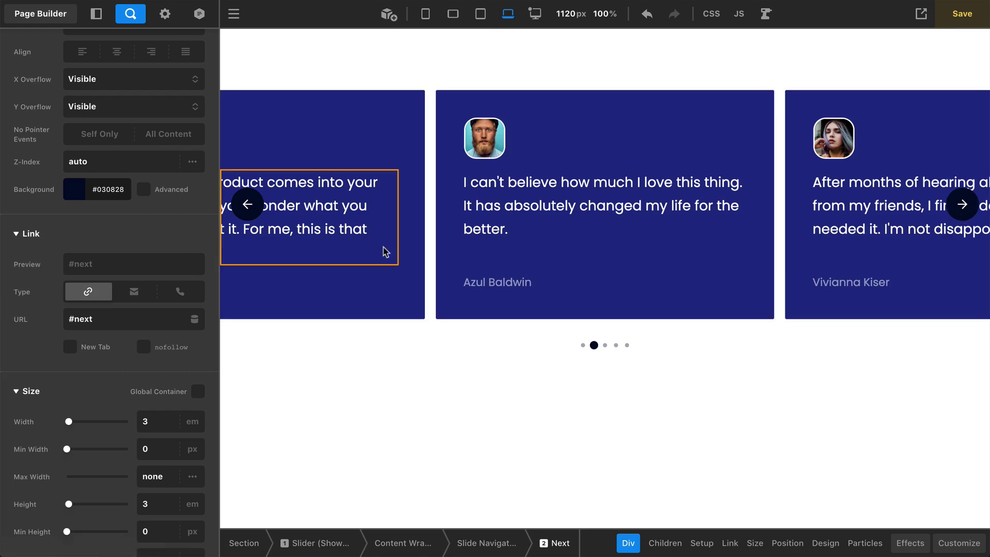
left_click(426, 263)
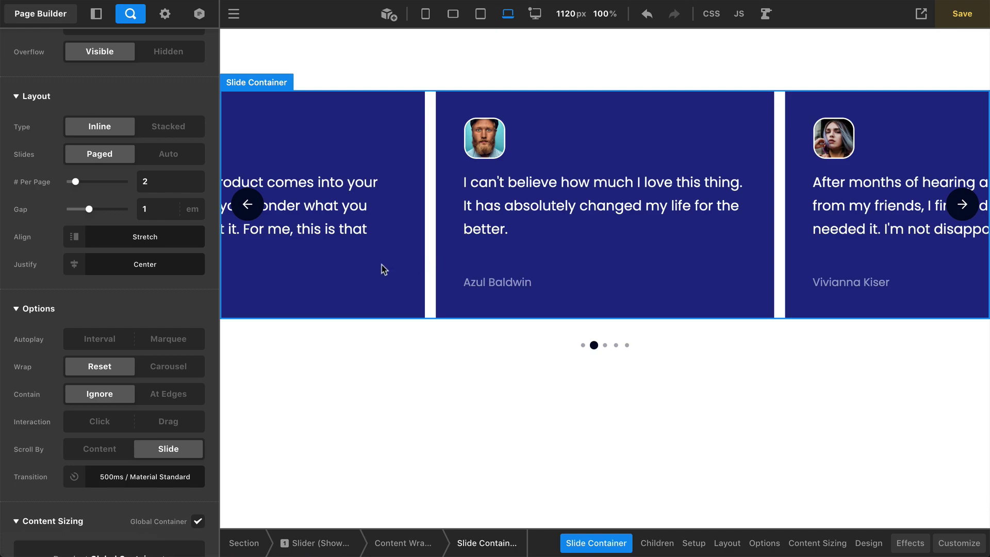
Set the slider's wrap to Carousel, advance through all the slides back to the first, and reselect the Slide Container.
left_click(192, 367)
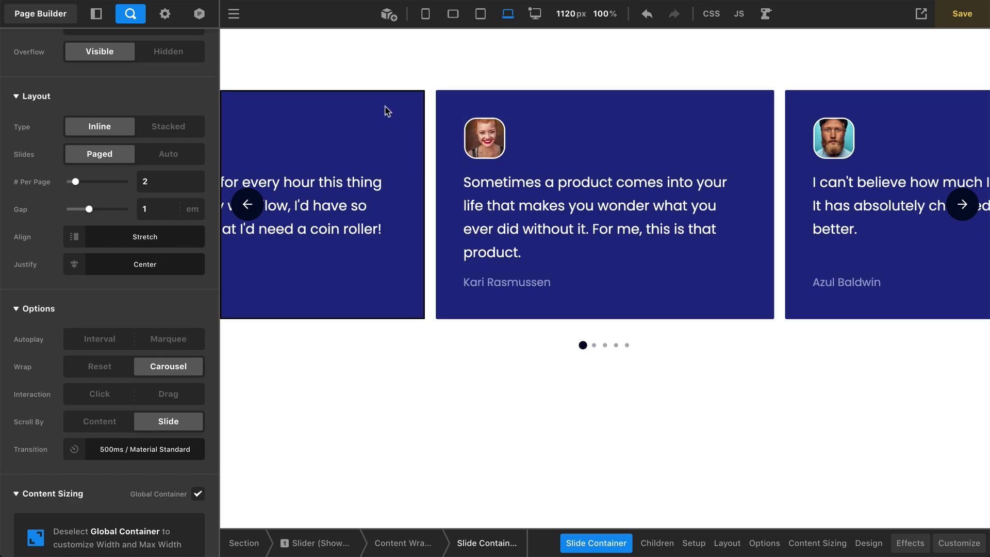
left_click(963, 205)
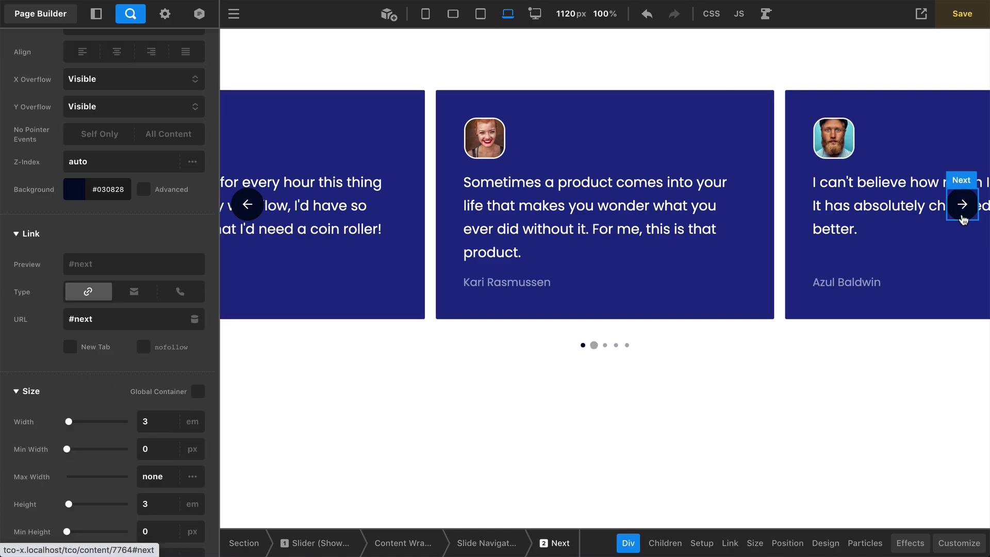
left_click(963, 205)
left_click(962, 205)
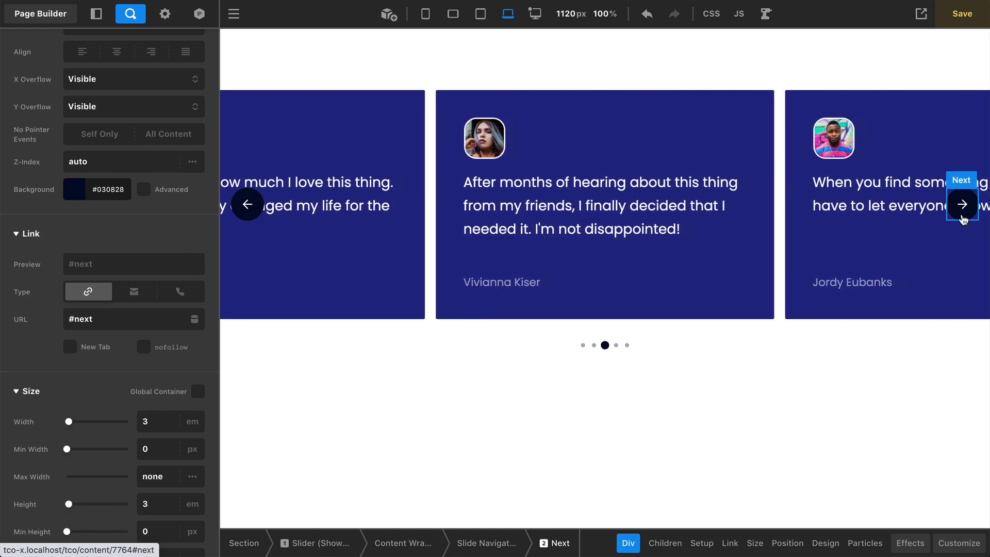
left_click(963, 218)
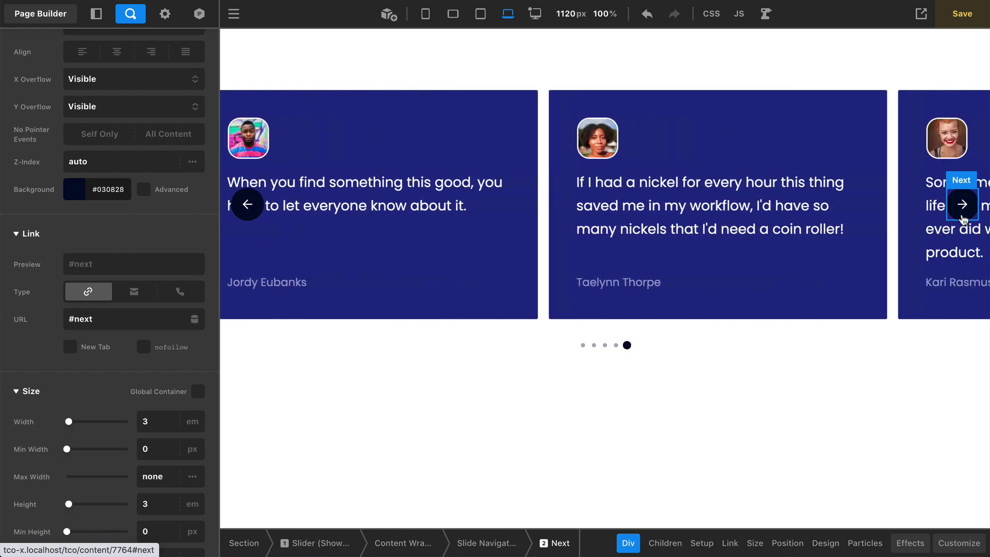
left_click(964, 218)
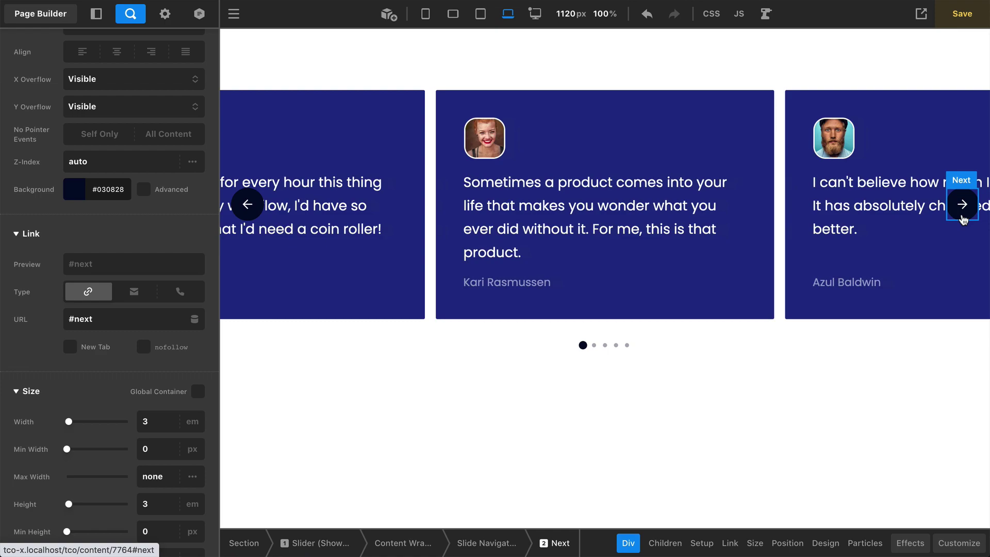
left_click(432, 216)
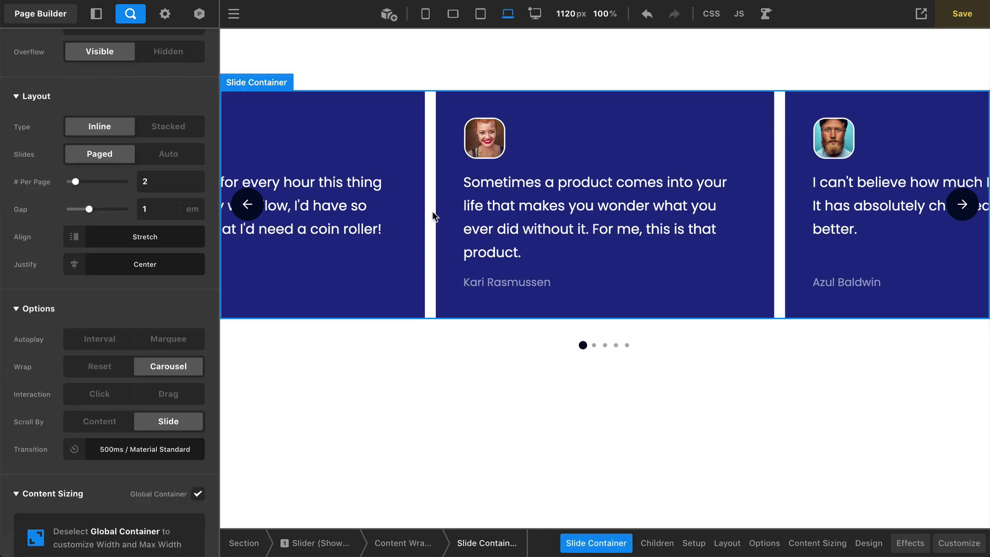
Restore the Slide Container's settings to Start justification, Reset wrap and scrolling by Content.
left_click(142, 276)
left_click(155, 170)
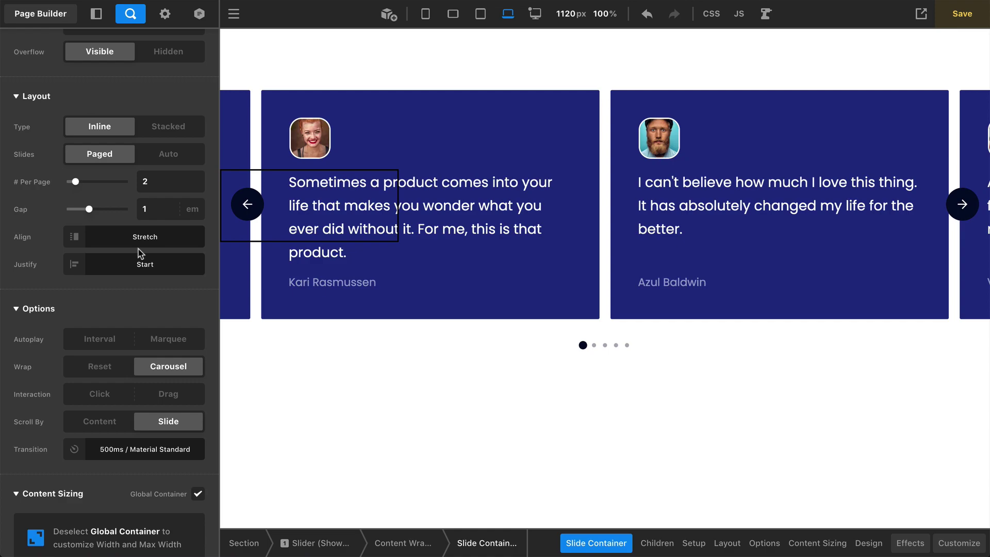
left_click(100, 366)
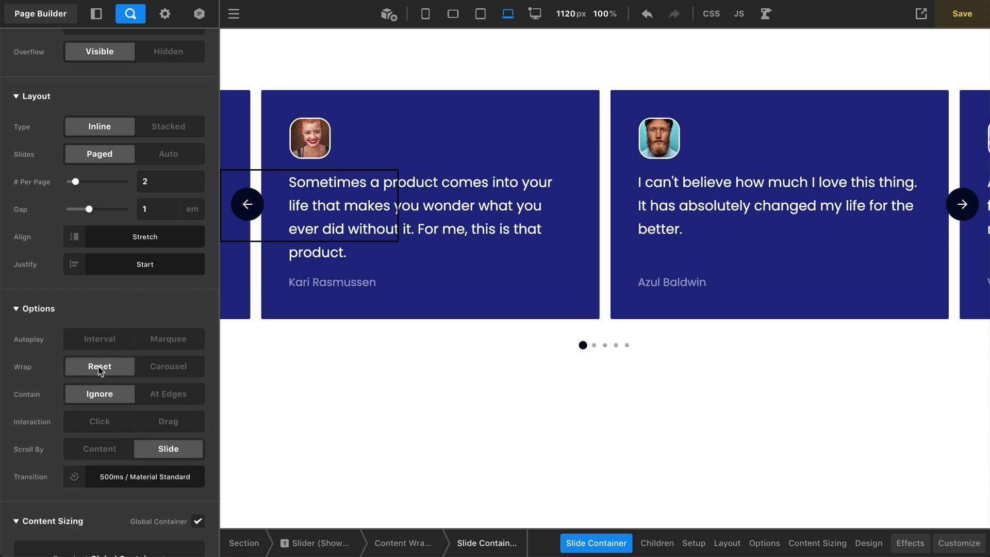
left_click(101, 448)
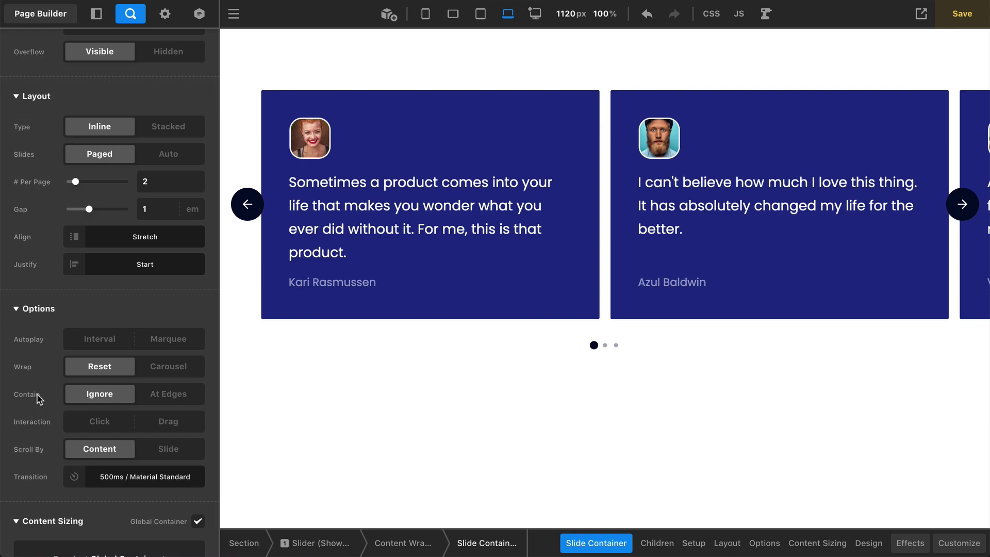
Page the testimonial slider through its second page to the last one to examine how the final slide sits.
left_click(604, 345)
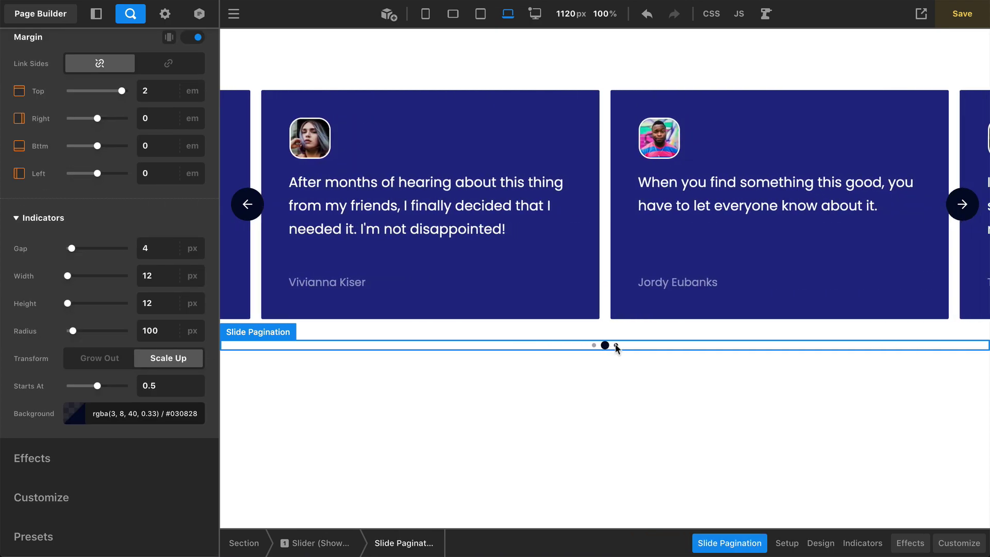
left_click(616, 345)
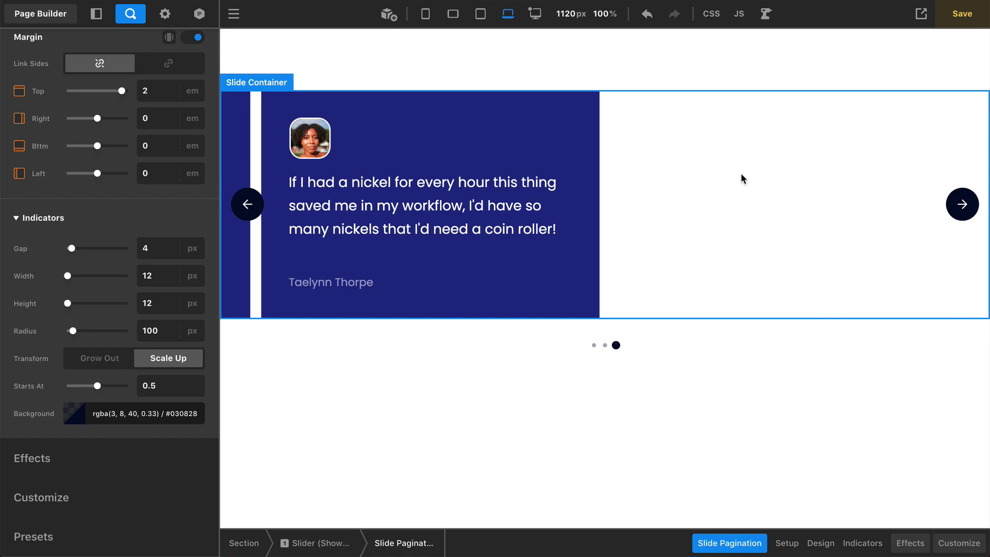
Try the Slide Container's Contain option At Edges by paging to the last slides, and restore it to Ignore.
left_click(741, 176)
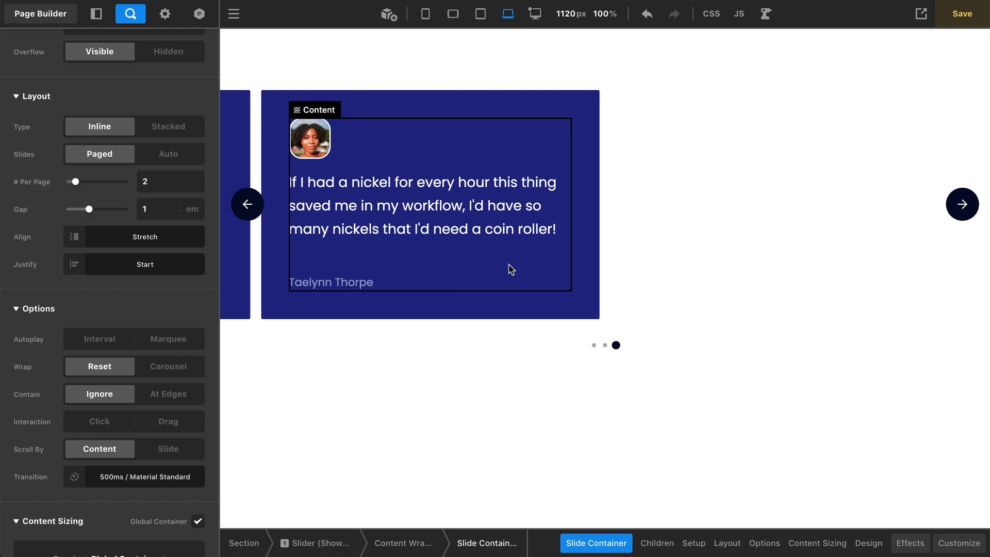
left_click(181, 393)
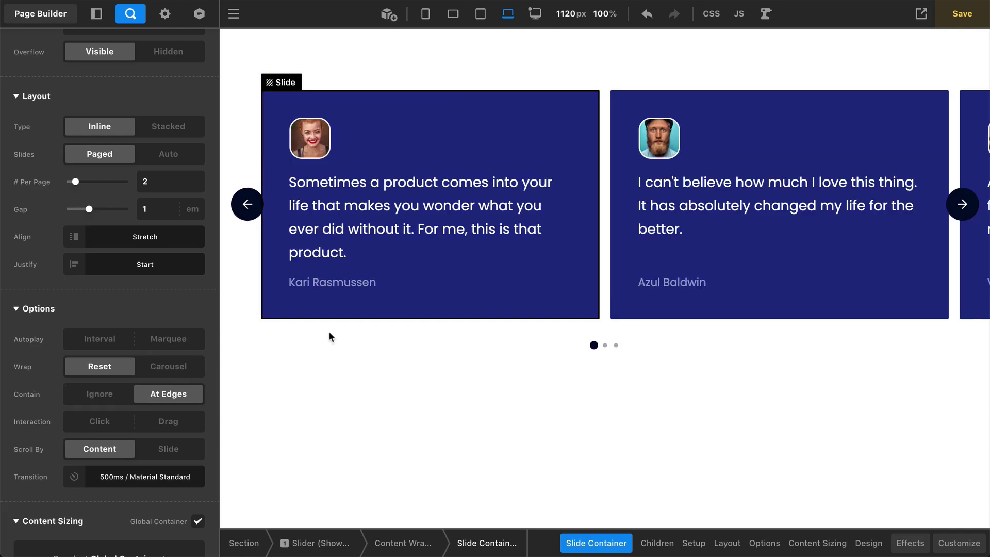
left_click(956, 216)
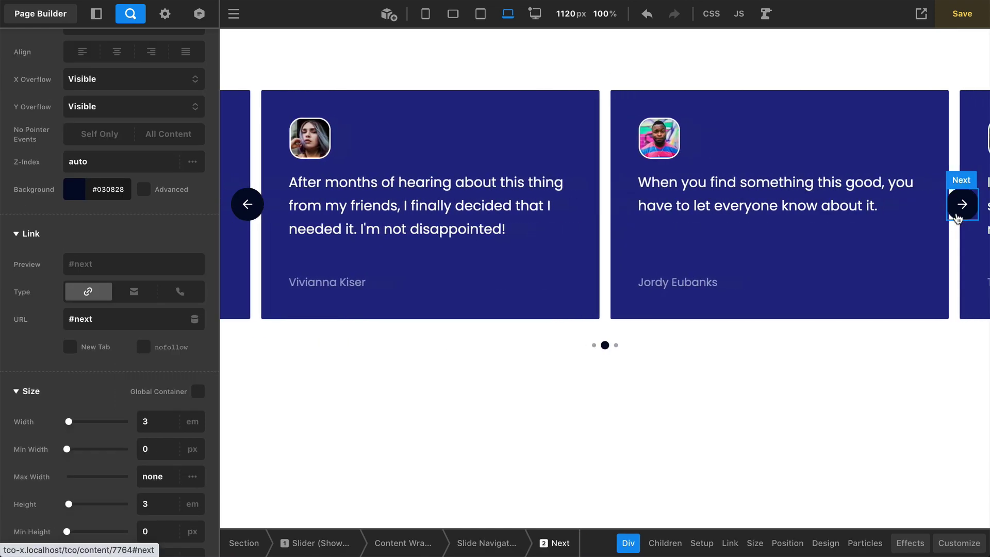
left_click(957, 216)
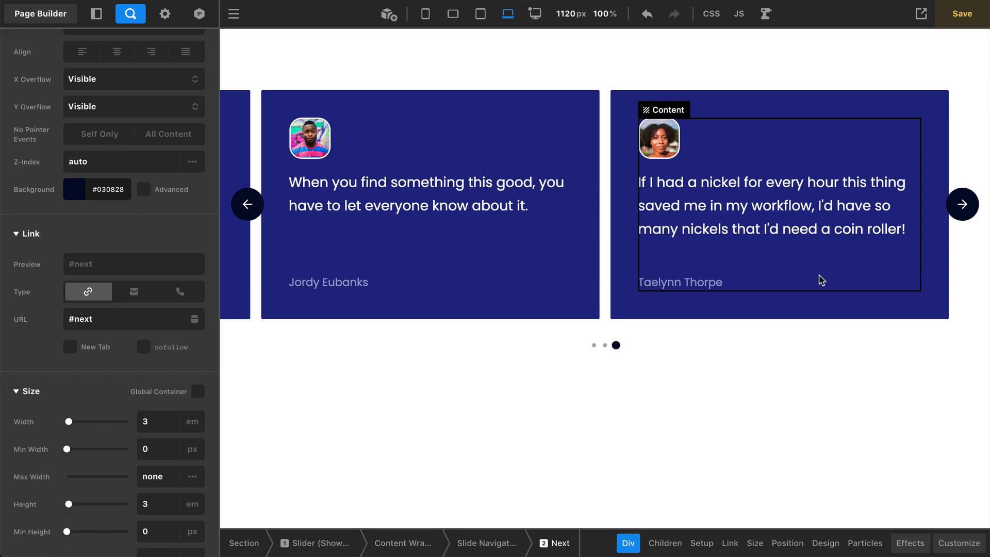
left_click(609, 292)
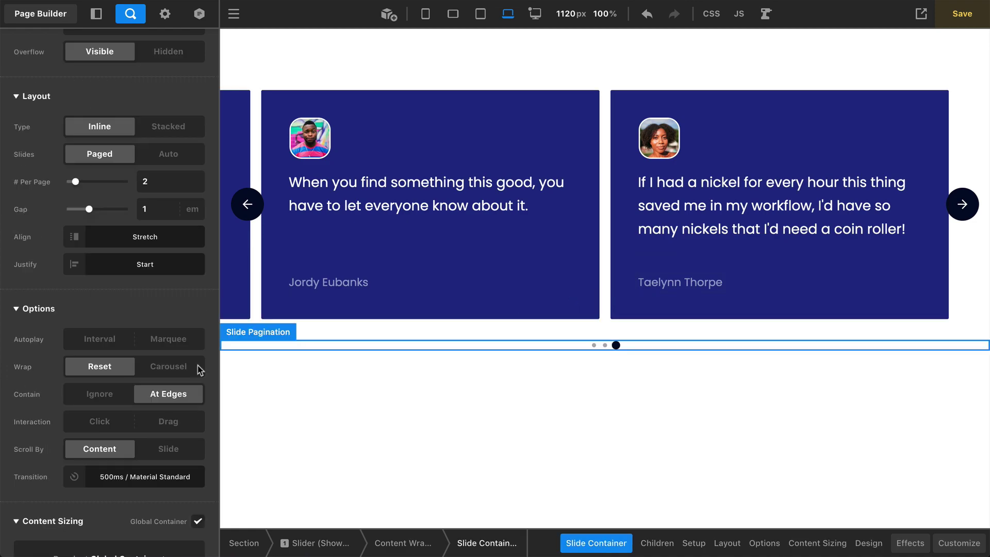
left_click(110, 394)
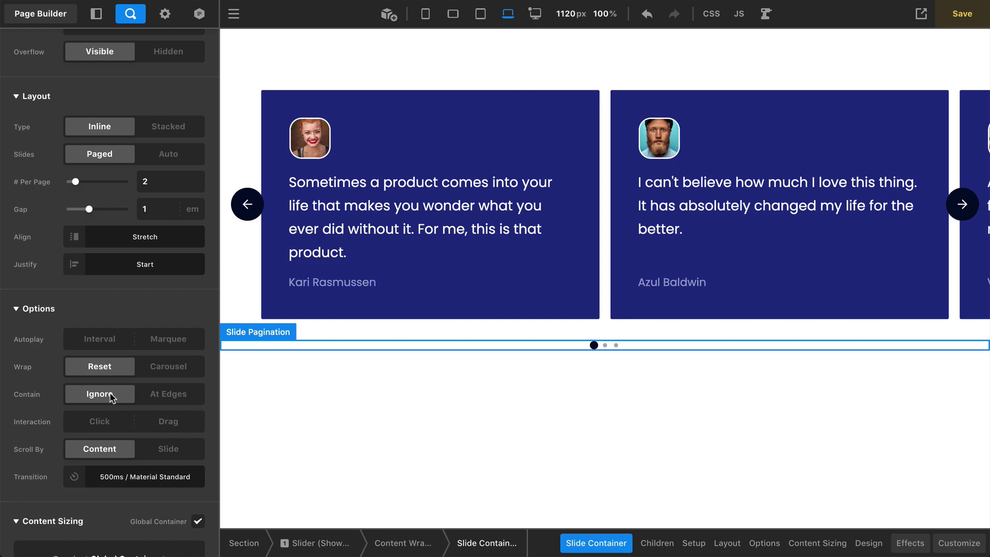
Turn on Interval autoplay for the Slide Container and set its duration to 2000 ms.
left_click(105, 342)
left_click(133, 313)
left_click(134, 314)
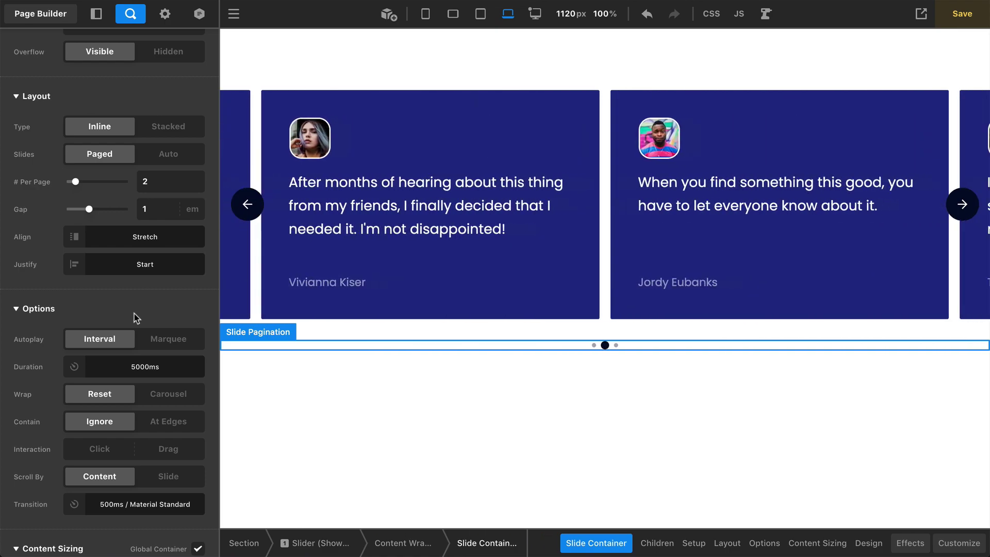
left_click(135, 368)
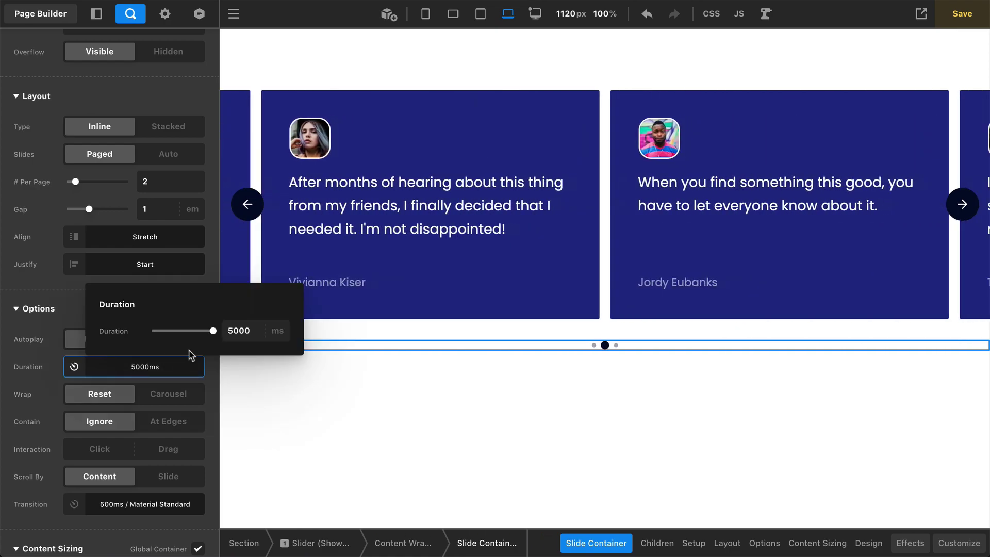
left_click(231, 330)
key("BackSpace")
type("2")
left_click(146, 373)
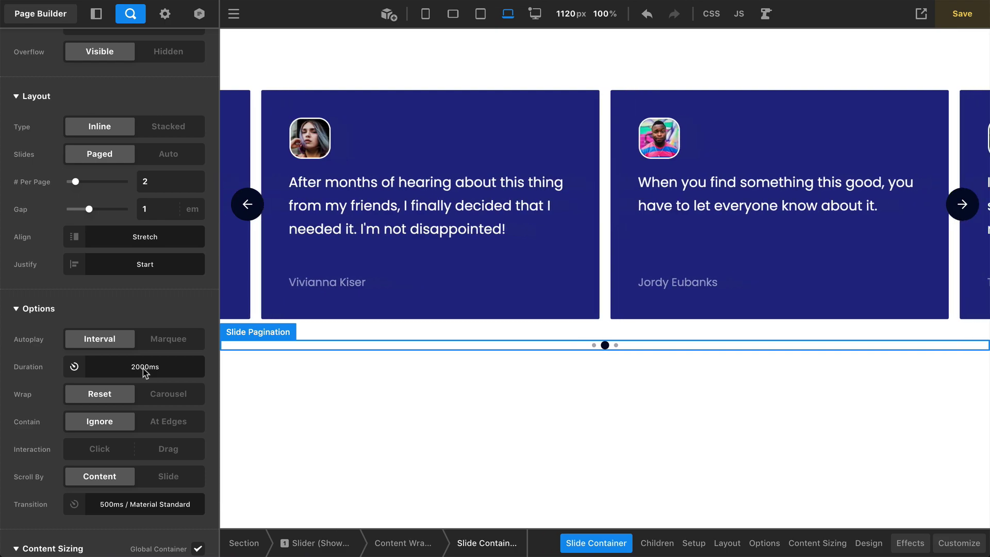
Switch the Slide Container's autoplay to Marquee and reverse it with a speed of -0.2.
left_click(169, 340)
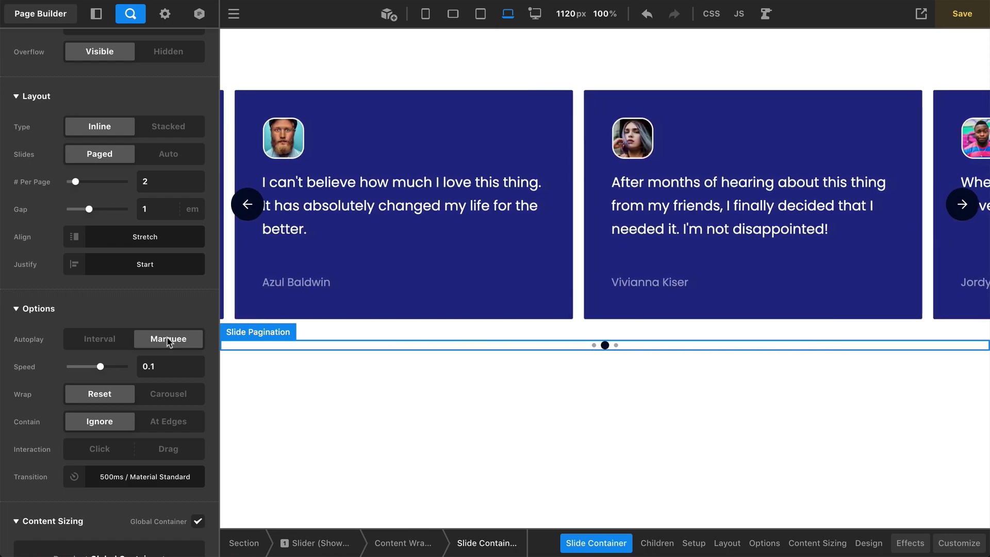
left_click(160, 369)
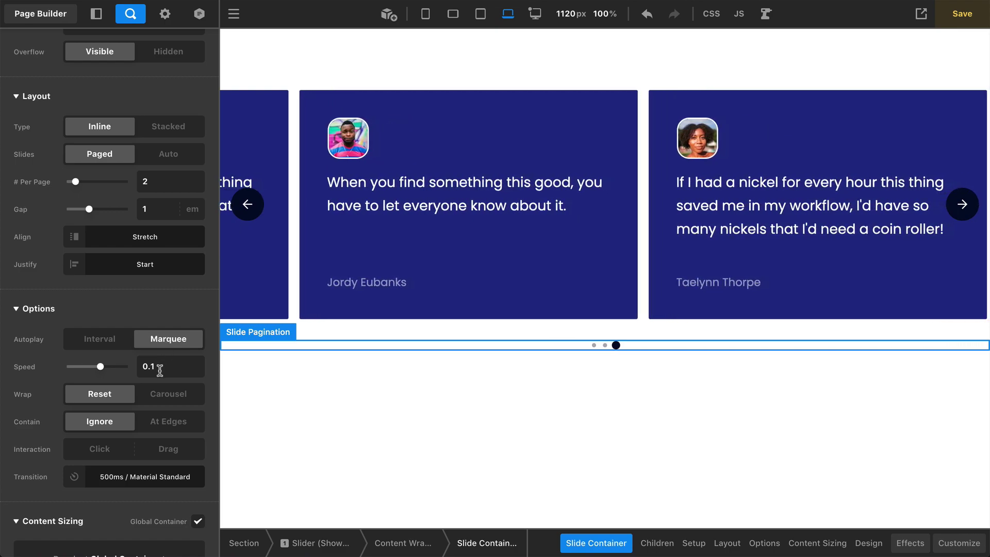
type("-")
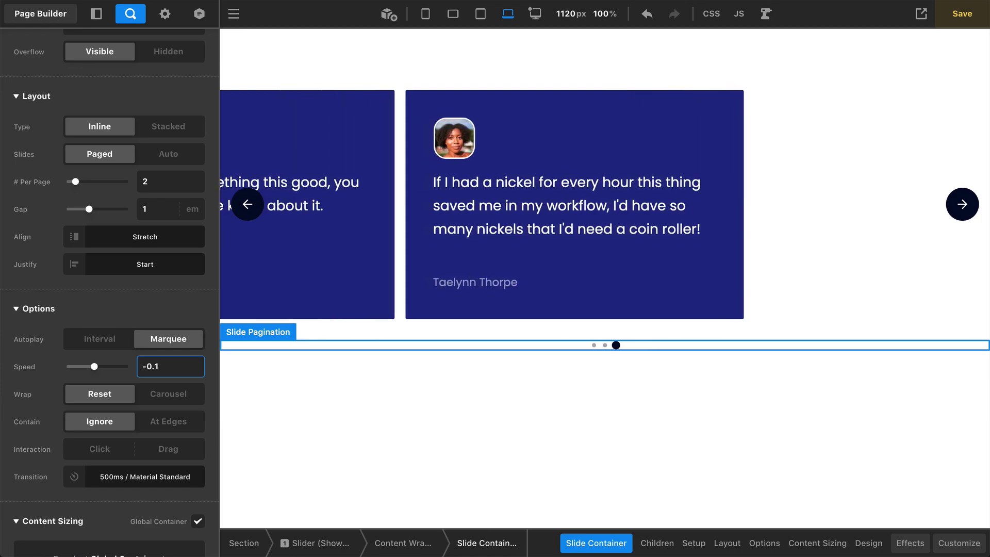
key("BackSpace")
type("2")
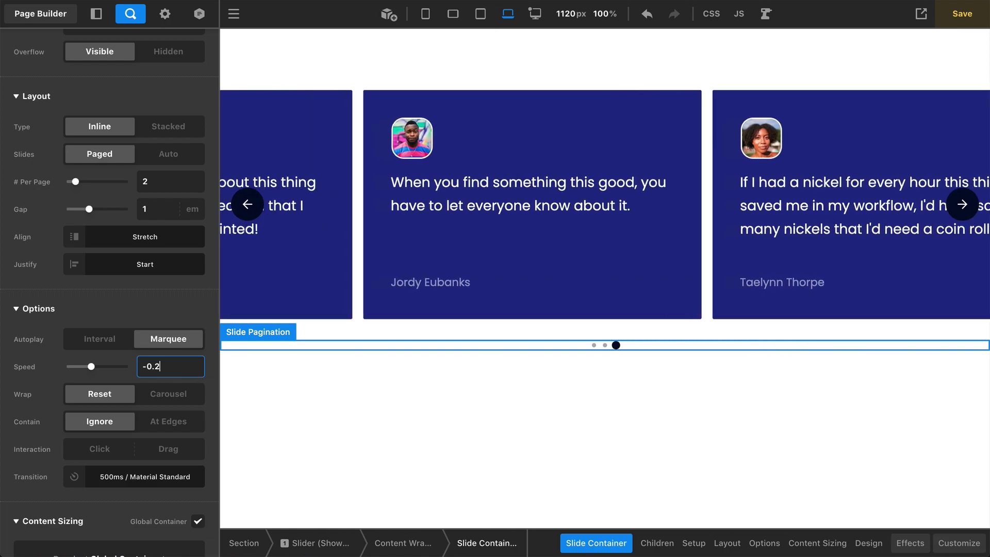
Set the marquee slider's wrap to Carousel and its speed to -0.1.
left_click(167, 402)
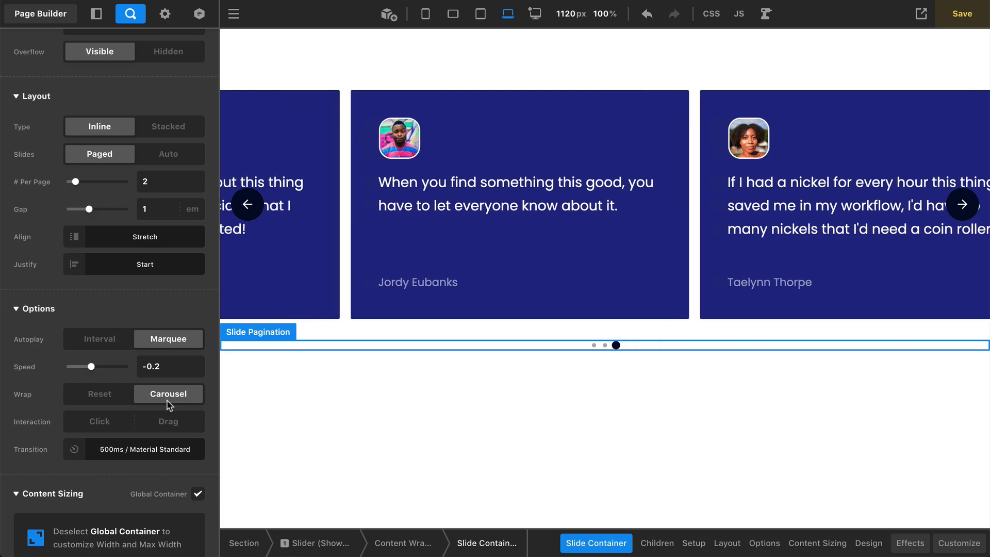
left_click(172, 370)
key("BackSpace")
type("1")
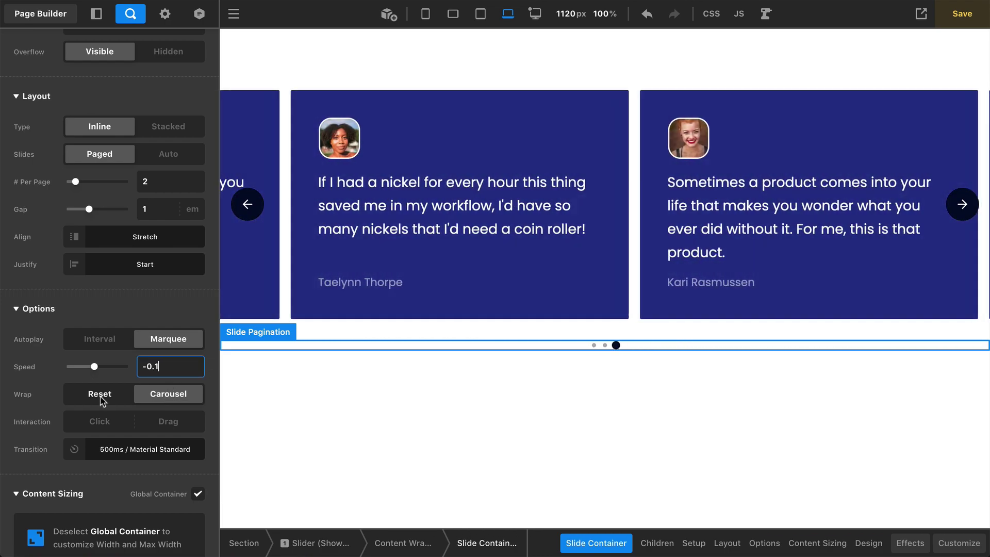
Set the Slide Container's wrap back to Reset and turn off Marquee autoplay.
left_click(101, 399)
left_click(101, 398)
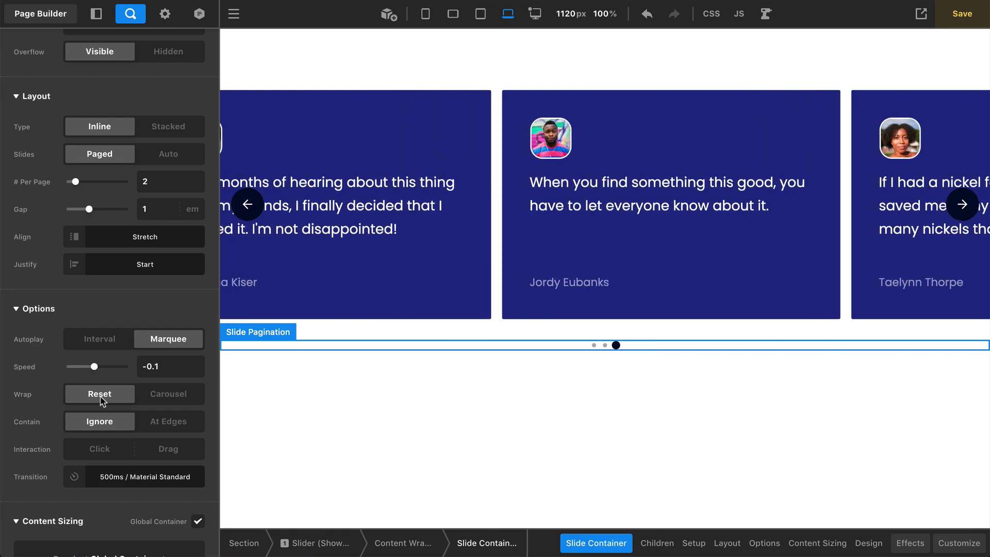
left_click(177, 342)
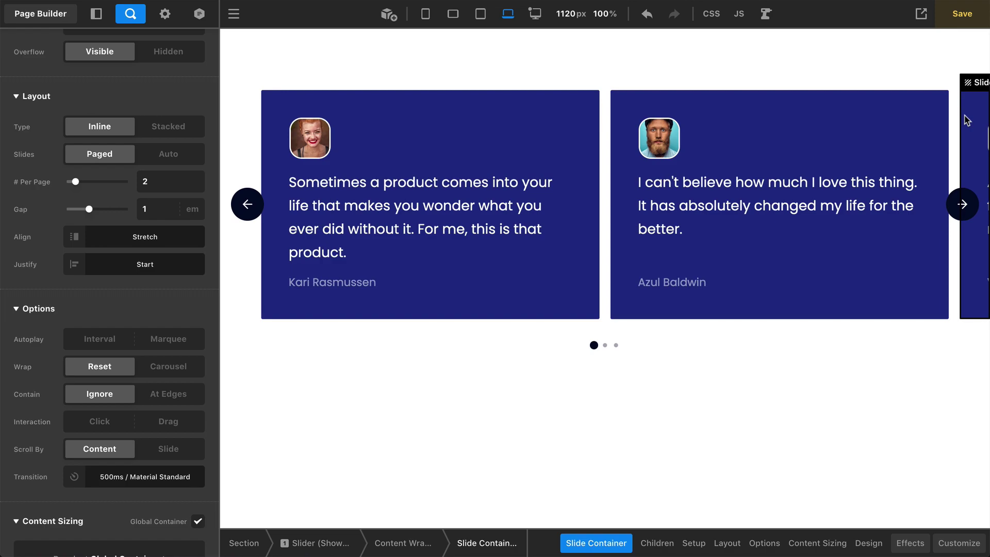
Enable Drag interaction with scrolling by Slide, and swipe the testimonial slider to its second slide.
left_click(168, 422)
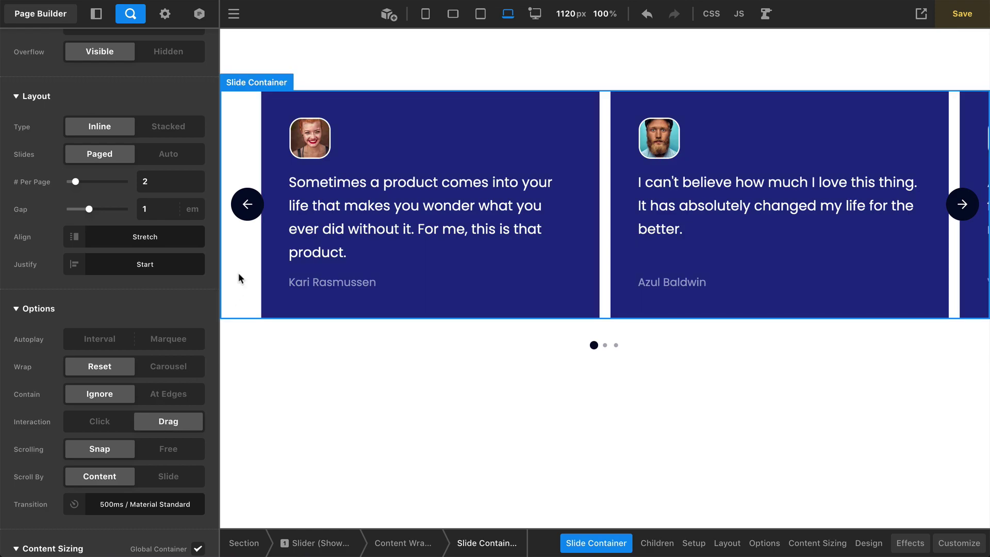
left_click_drag(239, 273, 265, 270)
left_click(169, 477)
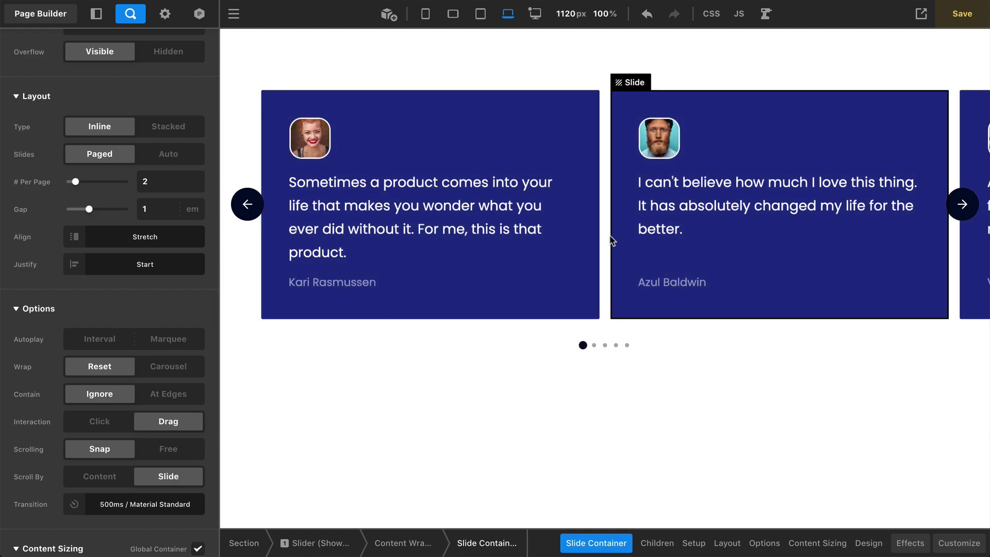
left_click_drag(604, 241, 330, 256)
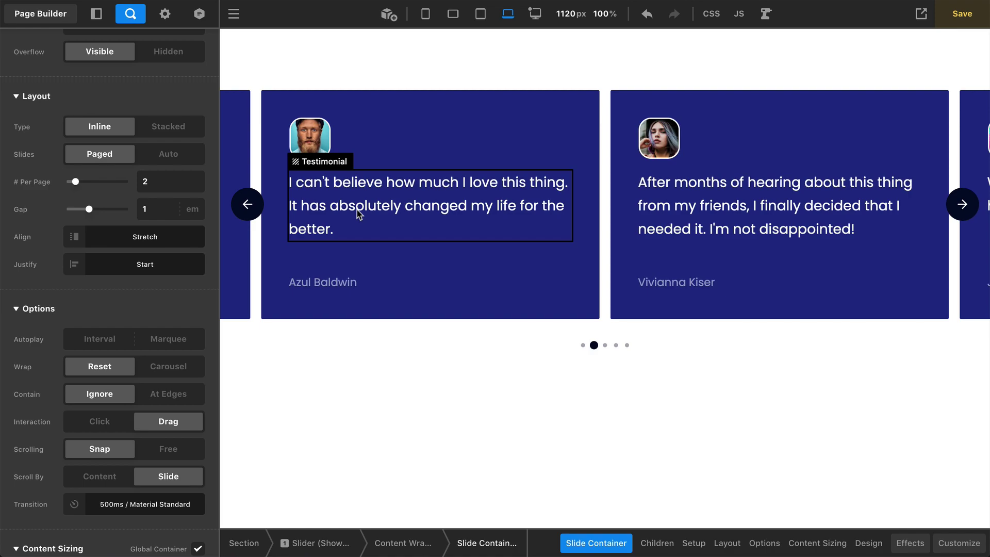
Try Free scrolling by swiping through the testimonial slides, and restore Scrolling to Snap.
left_click(170, 449)
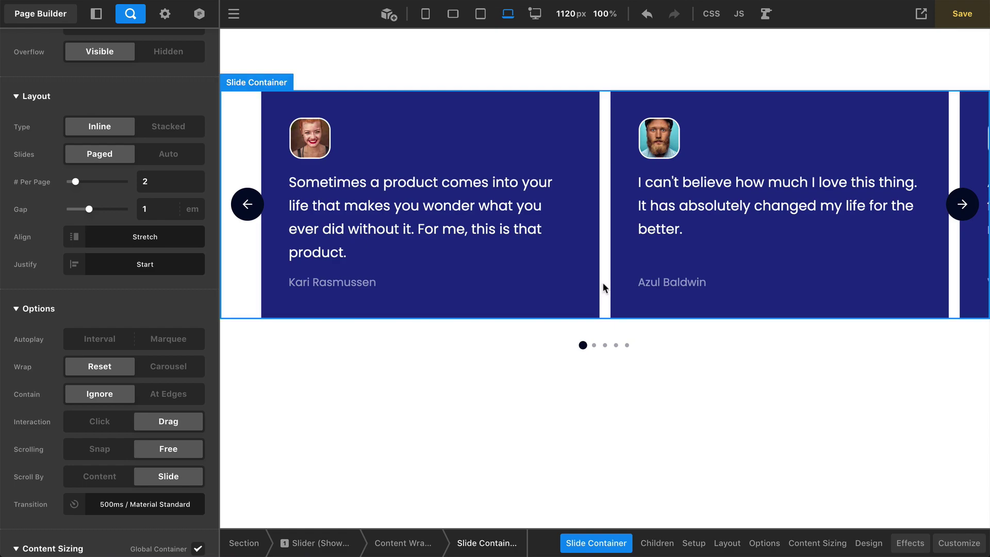
left_click_drag(602, 282, 463, 286)
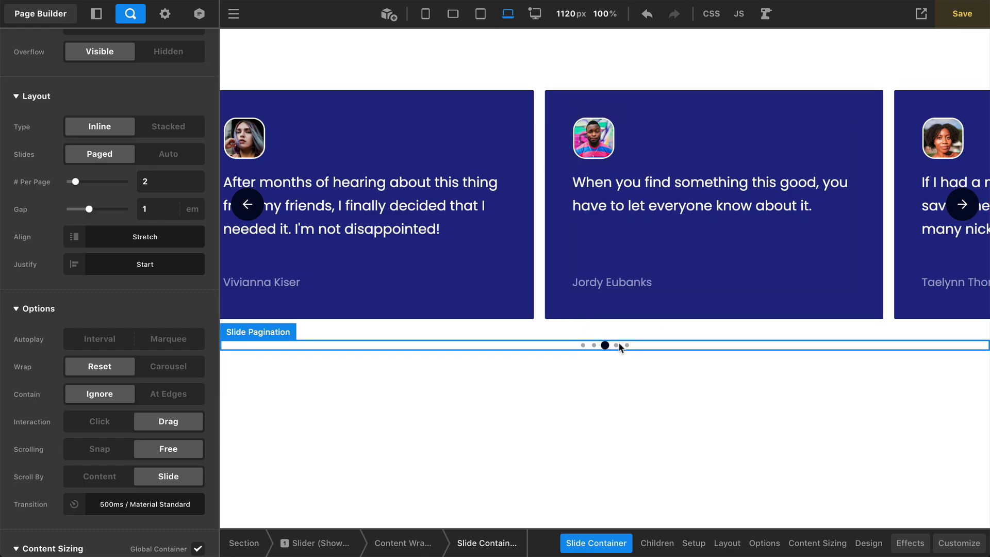
left_click(107, 453)
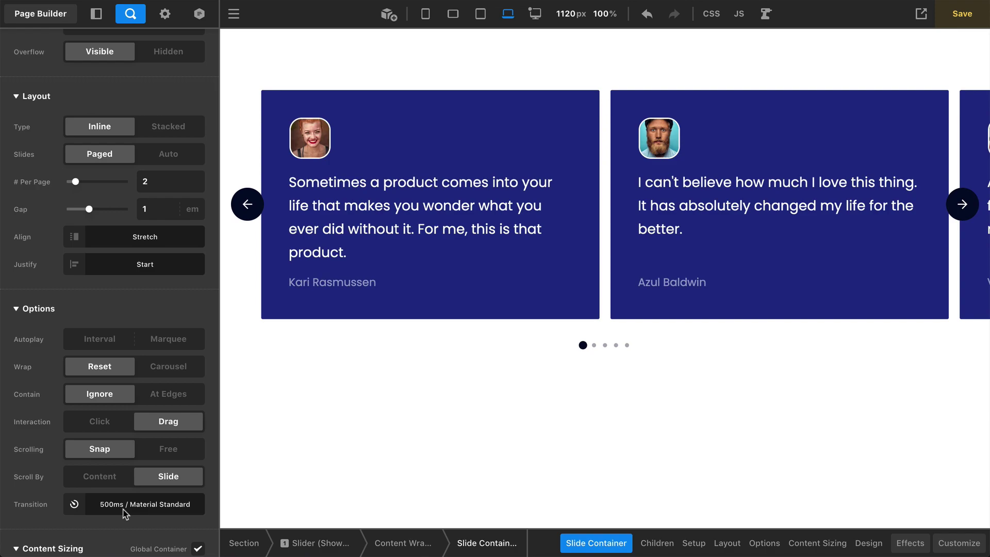
Advance the testimonial slider by two slides to examine the transition, and reselect the Slide Container.
left_click(952, 214)
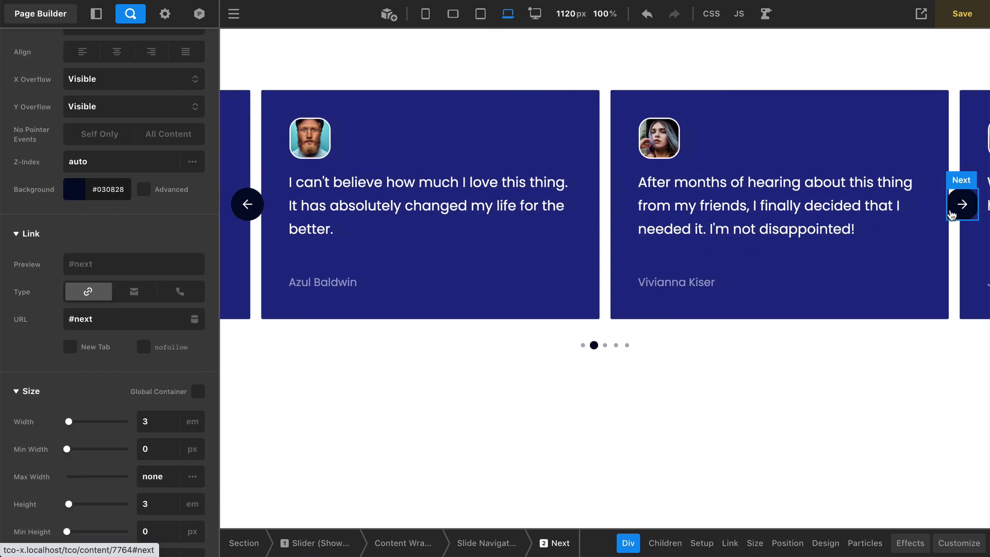
left_click(952, 214)
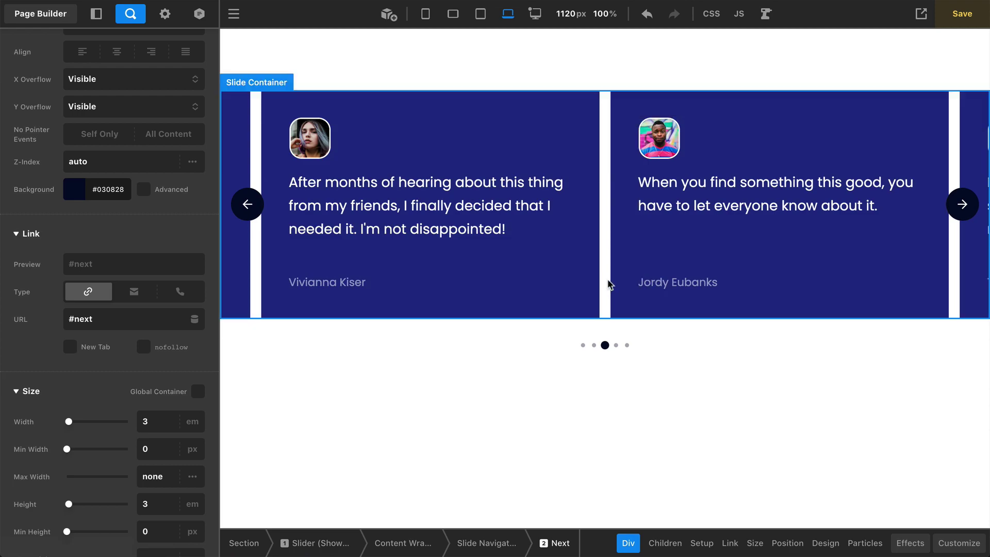
left_click(609, 284)
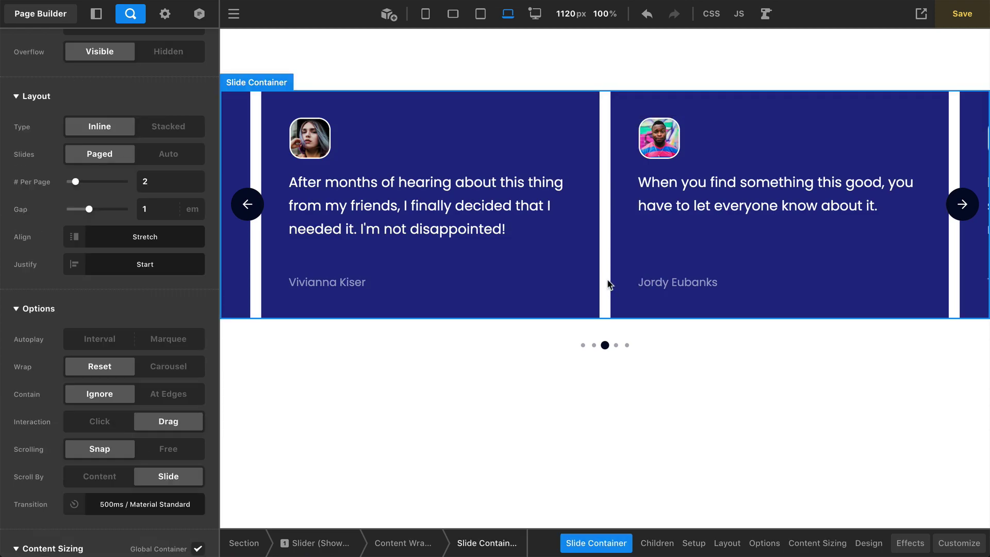
Set the slide transition's duration to 1500 ms and move the slider back to test it.
left_click(148, 504)
left_click(231, 438)
type("1500")
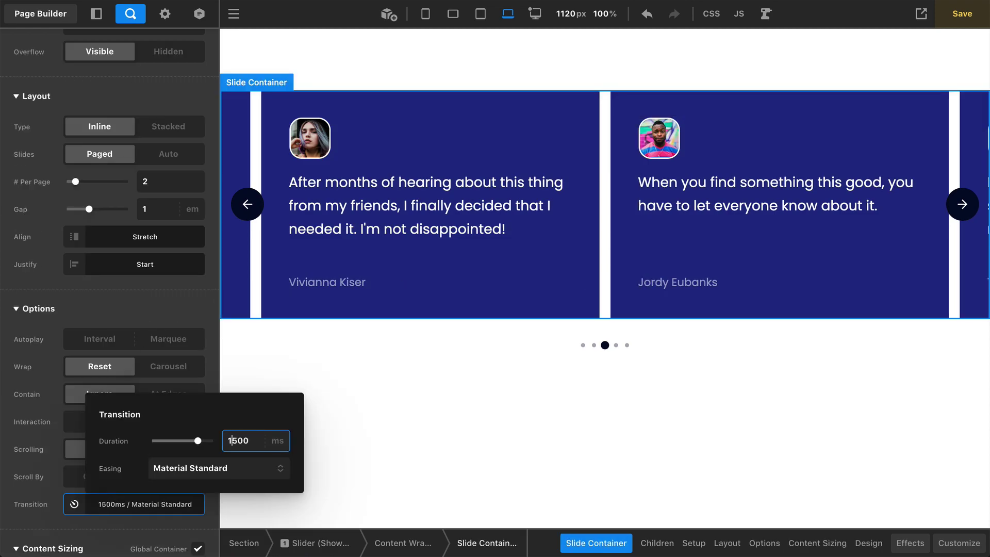
left_click(152, 506)
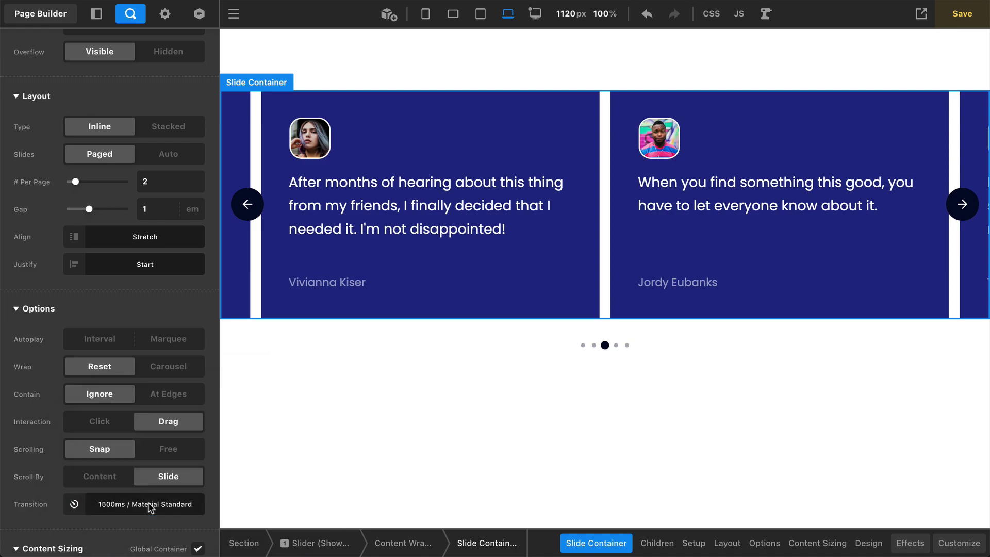
left_click(250, 220)
left_click(248, 206)
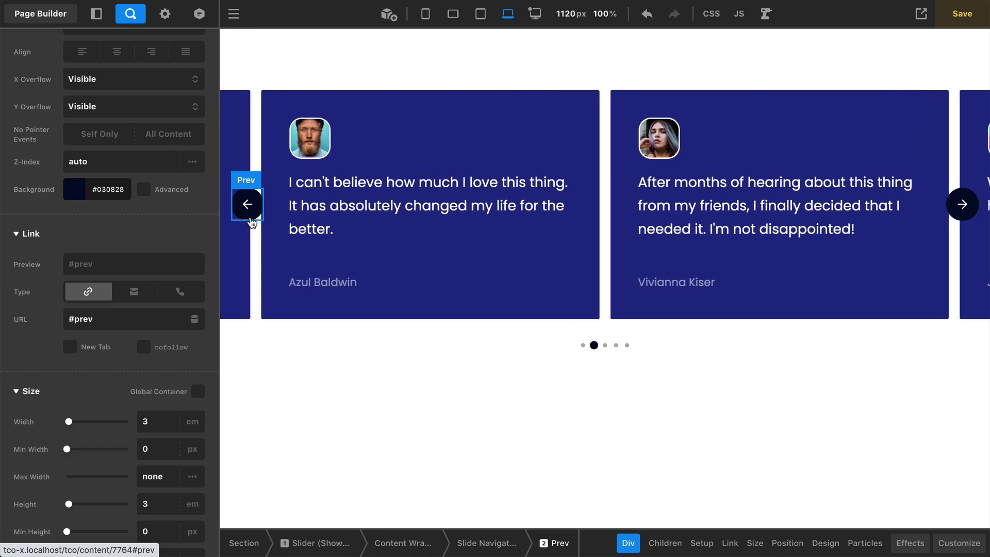
Reselect the Slide Container and set its transition duration back to 500 ms.
left_click(256, 261)
scroll(116, 400, "down", 1)
scroll(116, 400, "down", 2)
left_click(150, 382)
left_click(230, 316)
key("BackSpace")
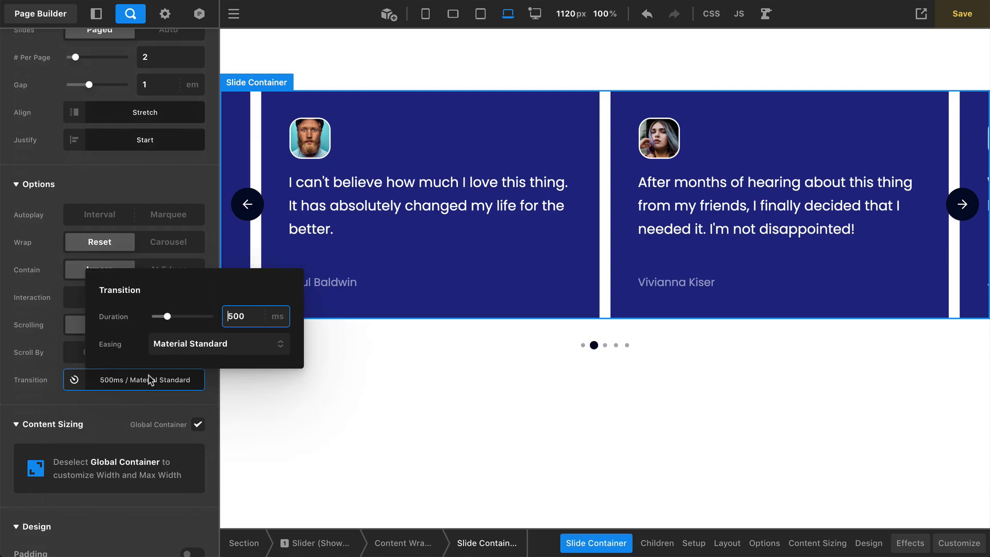
left_click(149, 380)
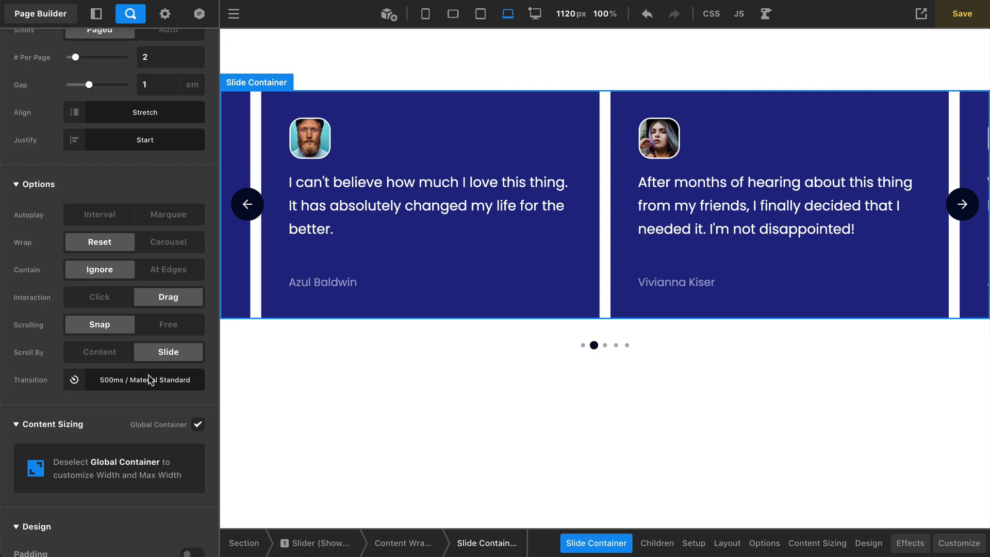
Change the Slide Container's layout type to Stacked and advance the slider by two slides.
scroll(149, 382, "up", 5)
left_click(161, 396)
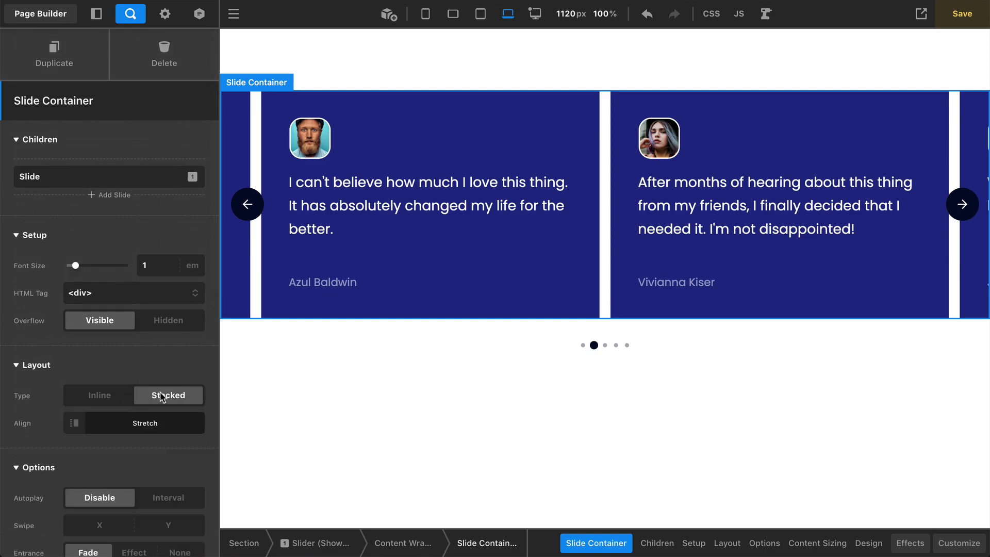
scroll(161, 396, "down", 3)
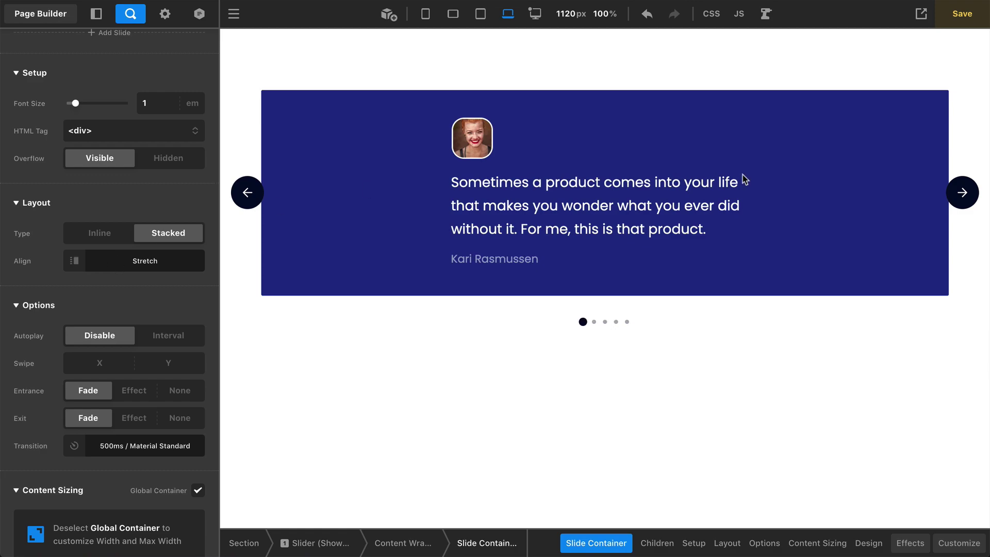
left_click(962, 193)
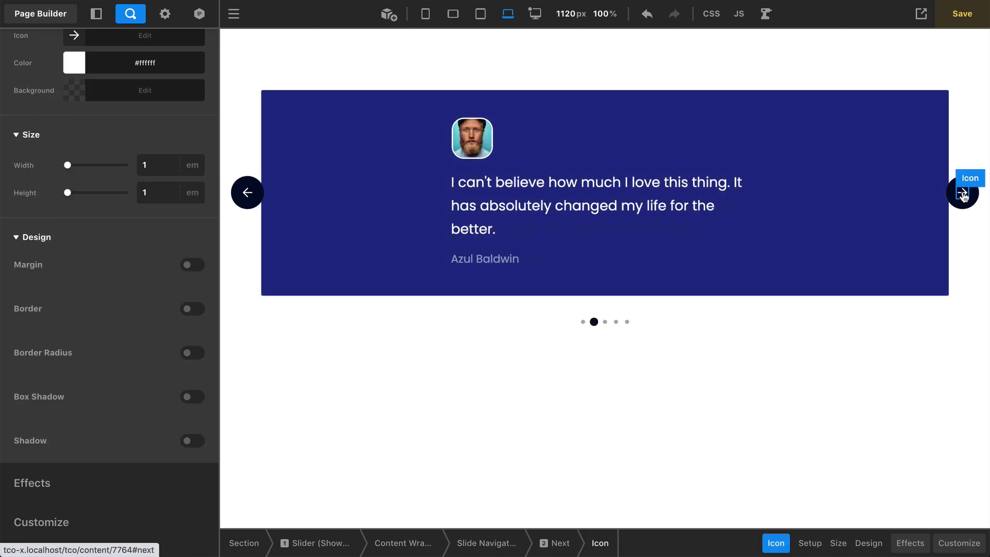
left_click(962, 194)
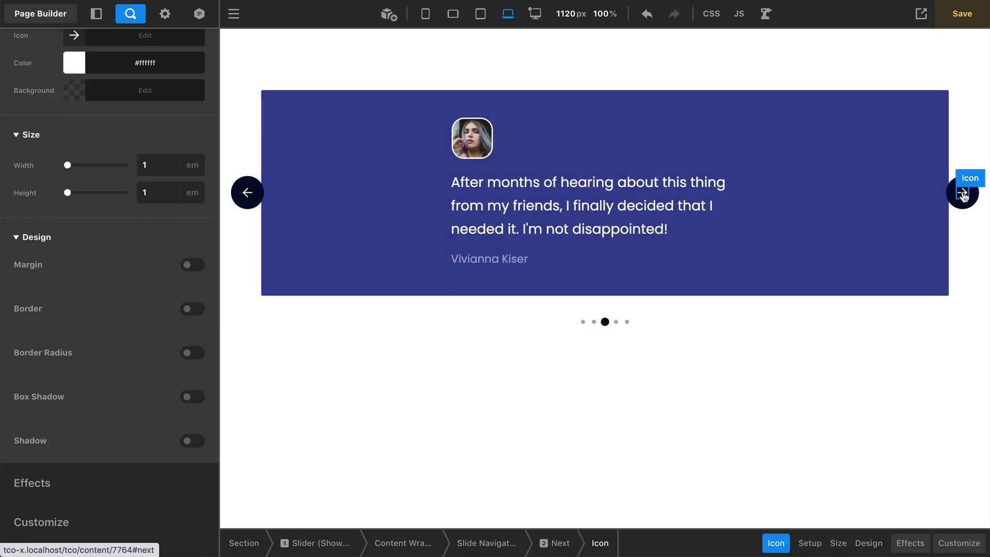
Advance the stacked testimonial slider by three slides to examine the fade, wrapping round to the first, and reselect the Slide Container.
left_click(962, 194)
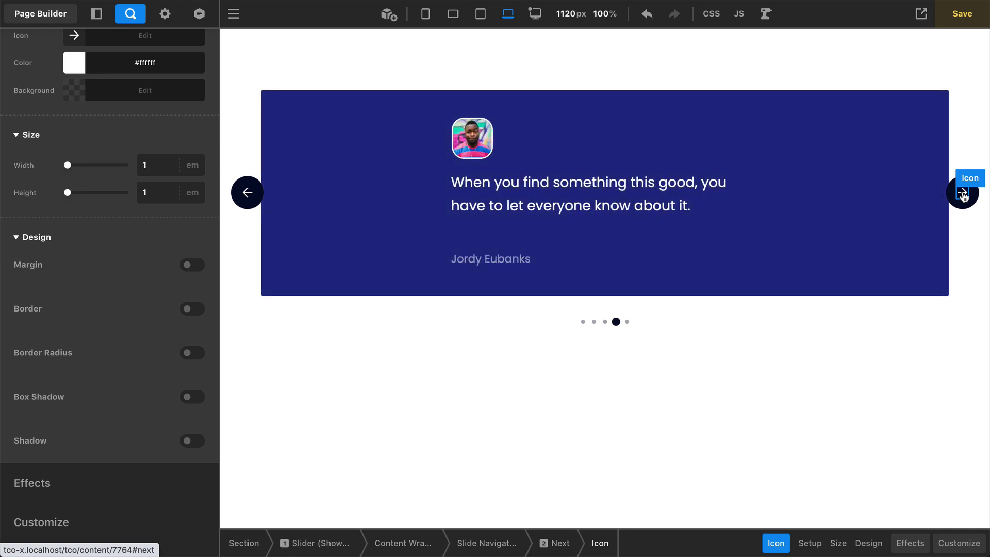
left_click(963, 194)
left_click(962, 194)
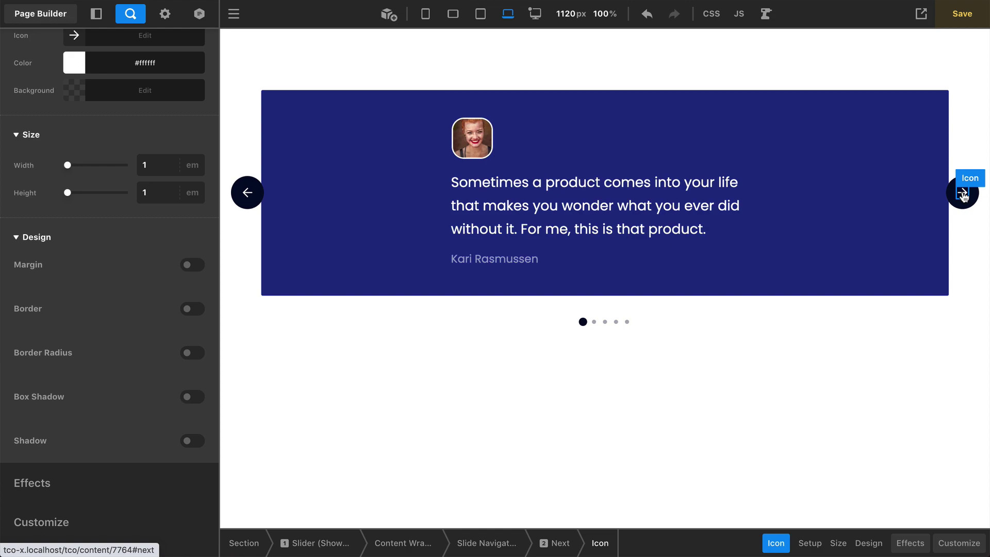
left_click(959, 252)
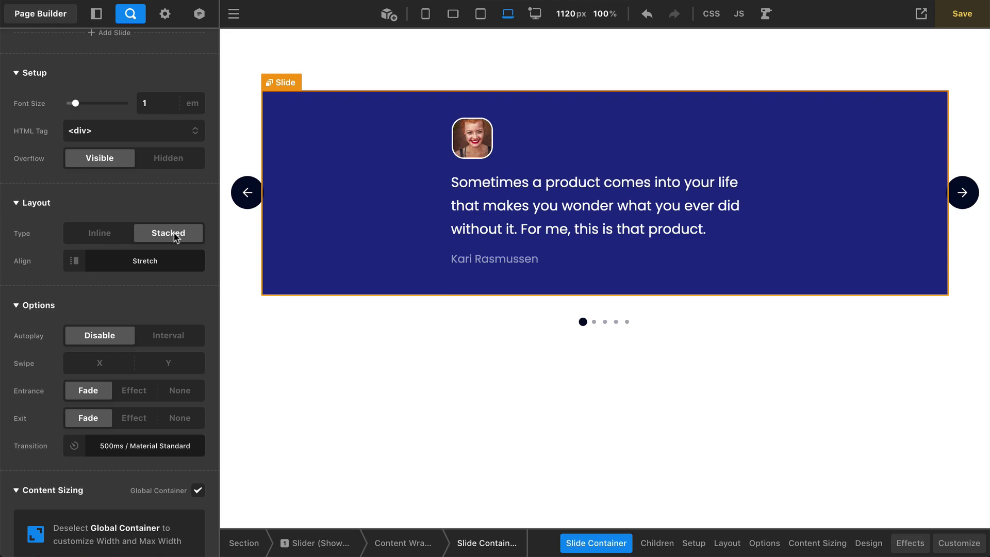
Set the Slide Container's alignment to Center, advance the slider by three slides to compare heights, and reselect the container.
left_click(132, 262)
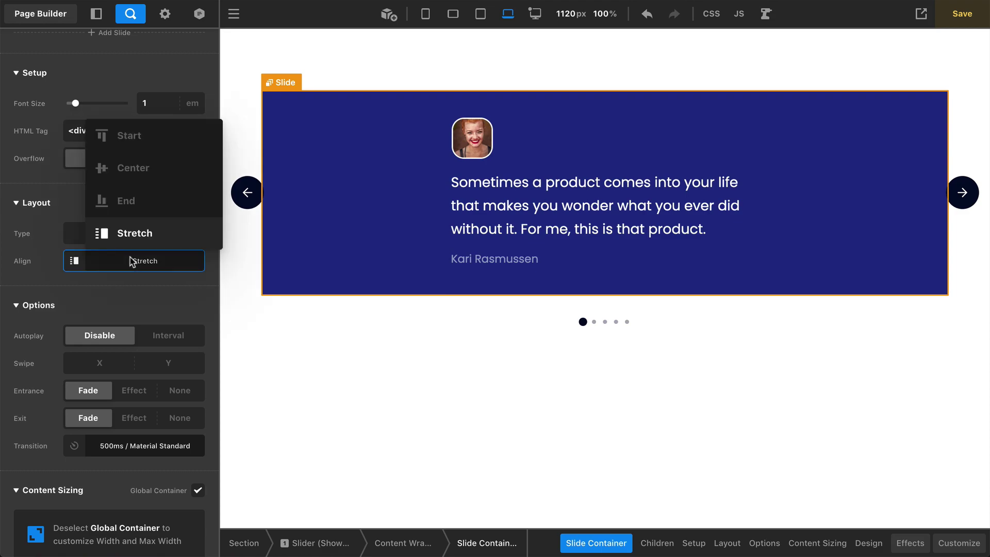
left_click(169, 166)
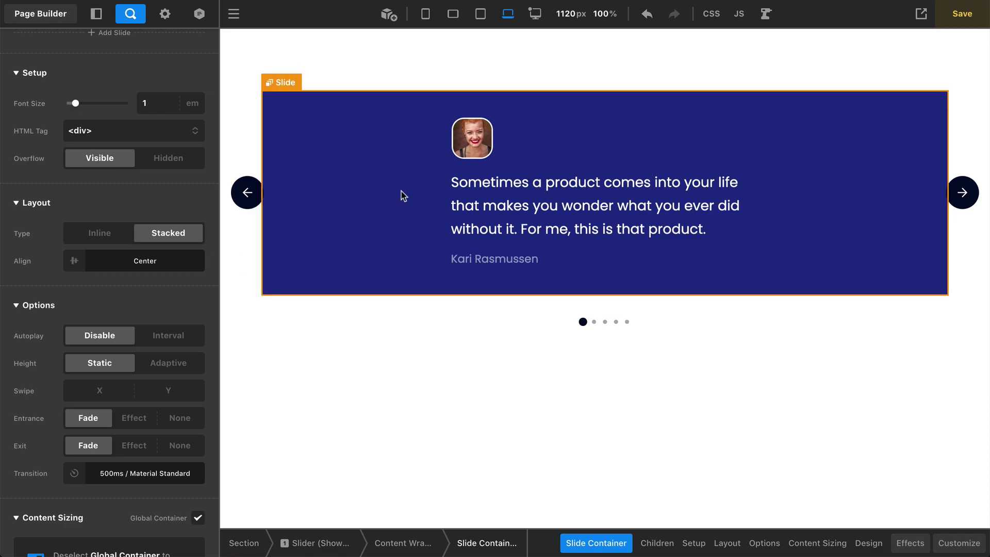
left_click(962, 206)
left_click(962, 207)
left_click(961, 207)
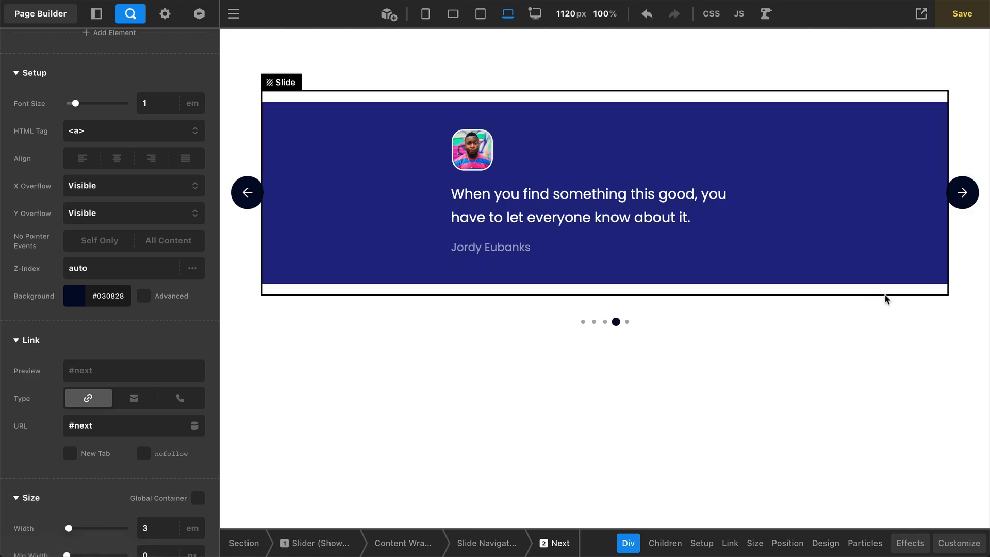
left_click(974, 283)
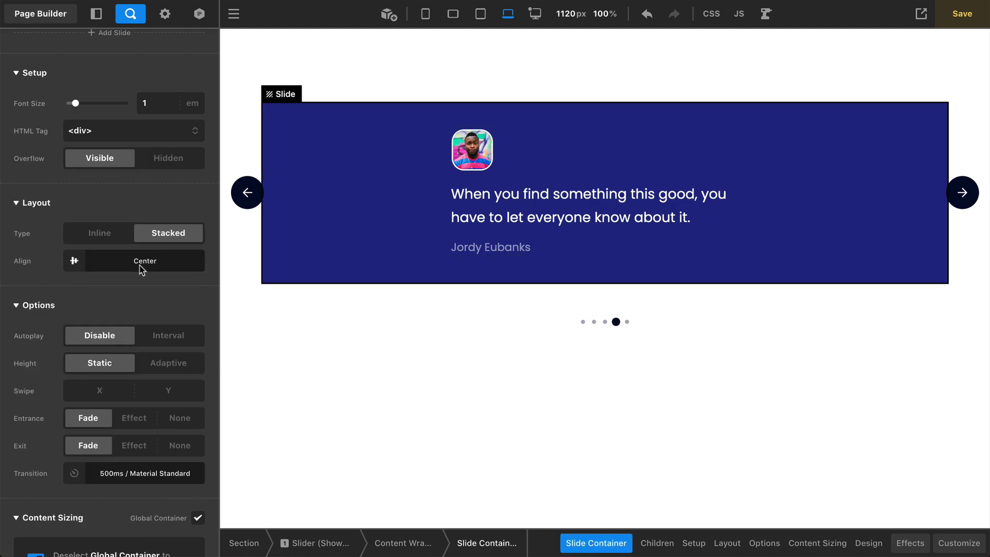
Set the Slide Container's height option to Adaptive, advance the slider to its last slide, and reselect the container.
left_click(185, 360)
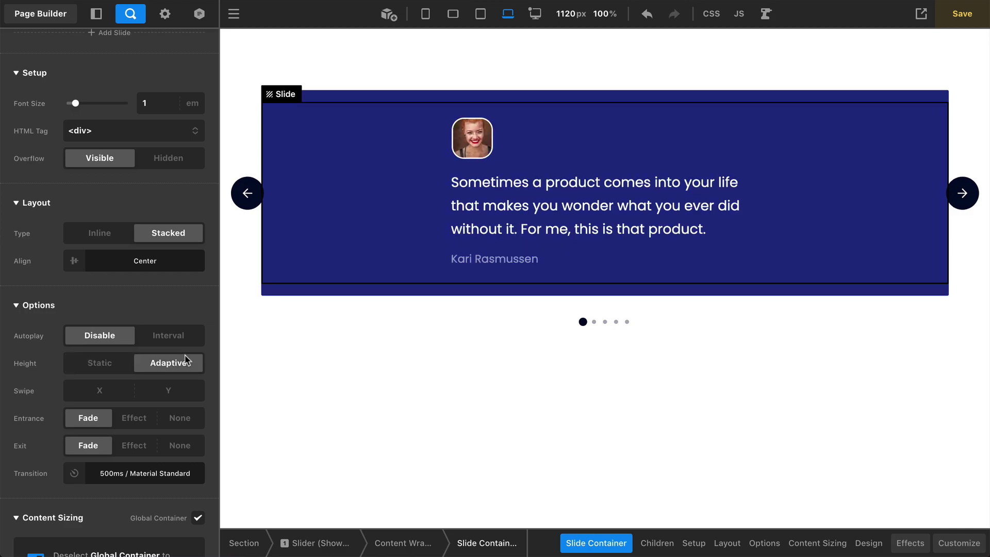
left_click(971, 206)
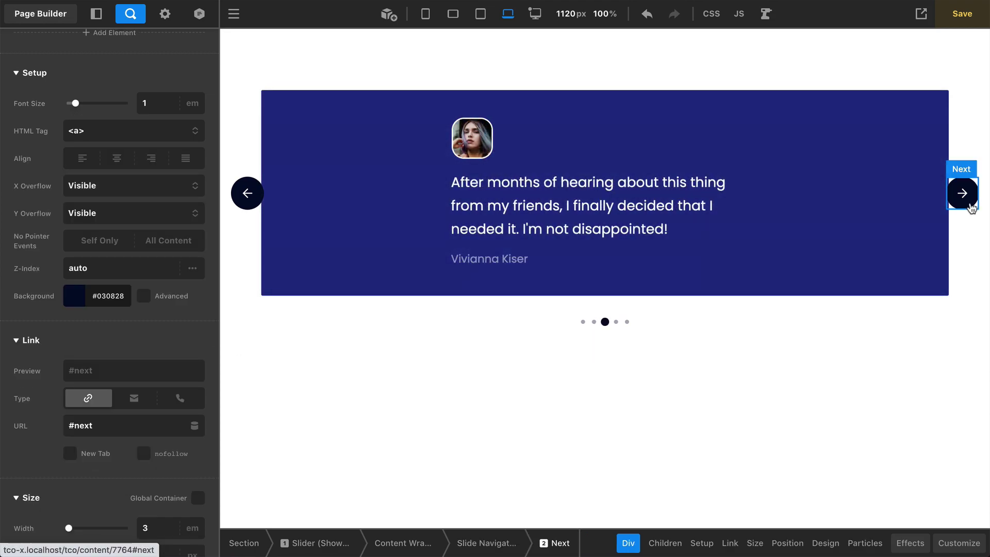
left_click(972, 207)
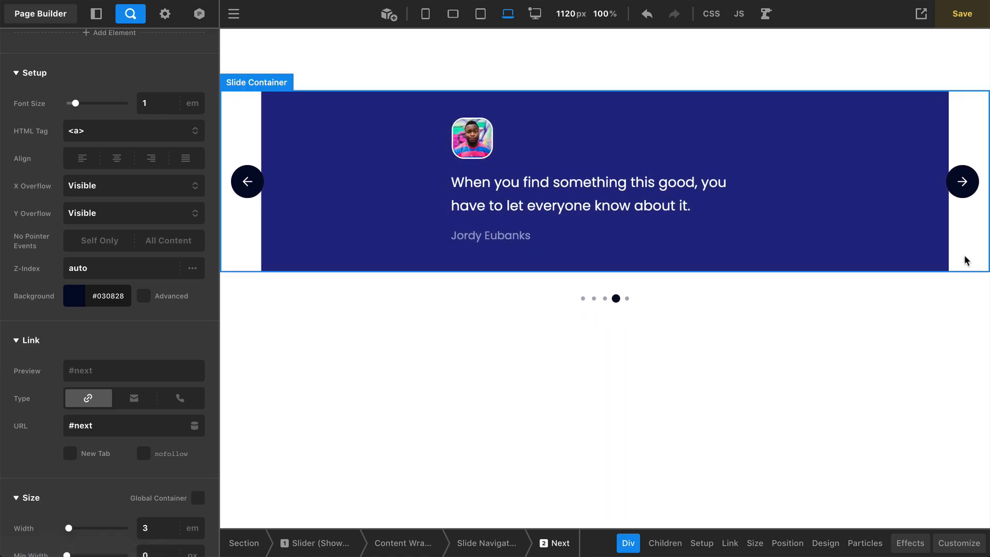
left_click(963, 188)
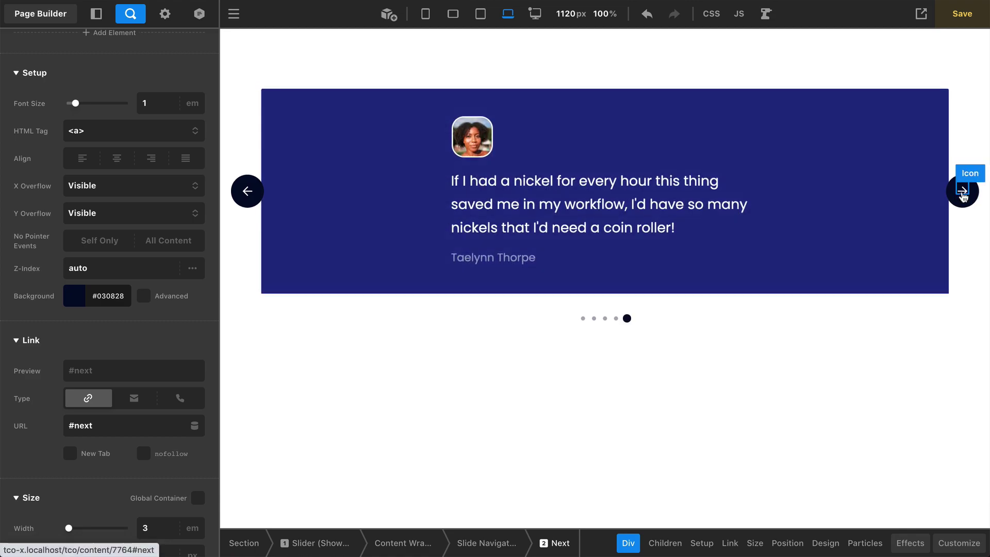
left_click(960, 265)
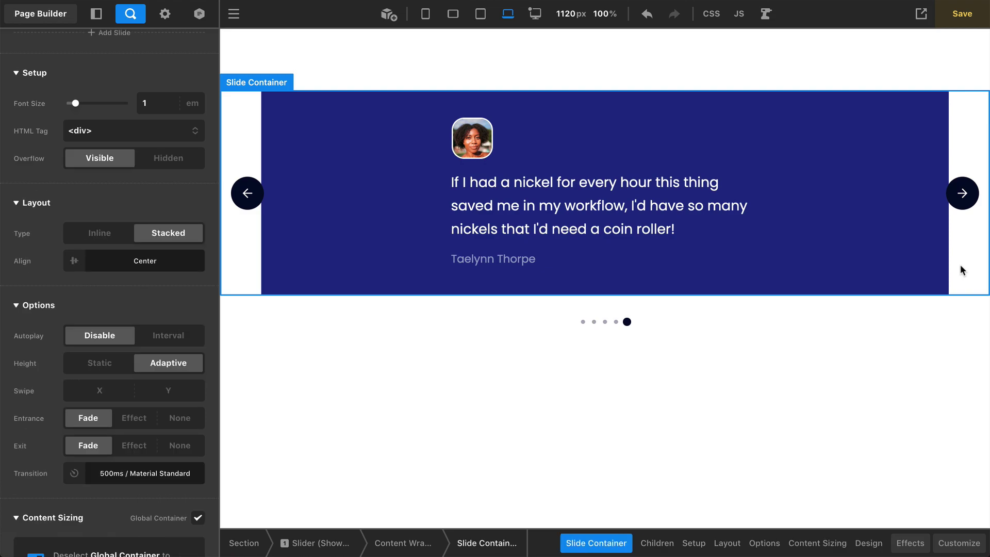
Set the Slide Container's height back to Static, then try X and Y swipe and turn both back off.
left_click(87, 370)
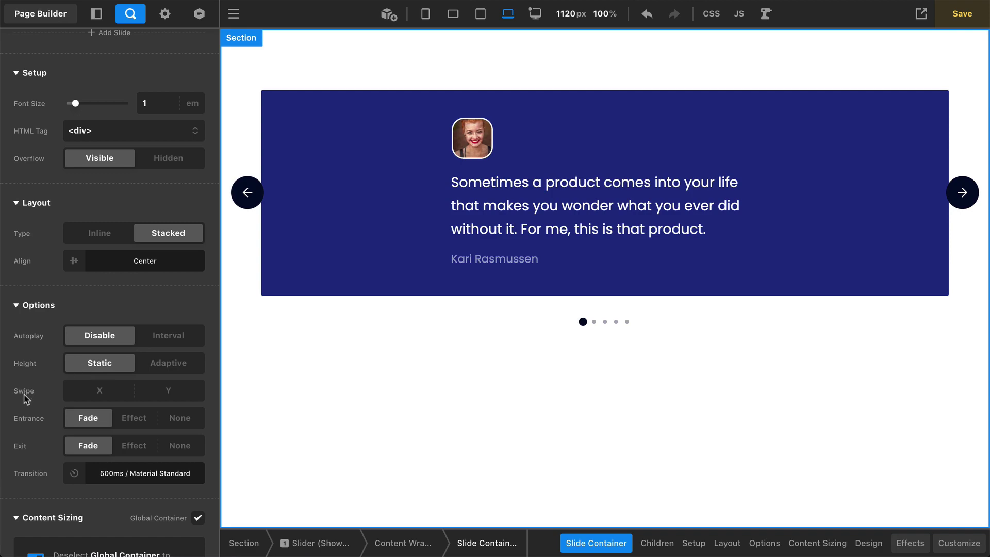
left_click(96, 392)
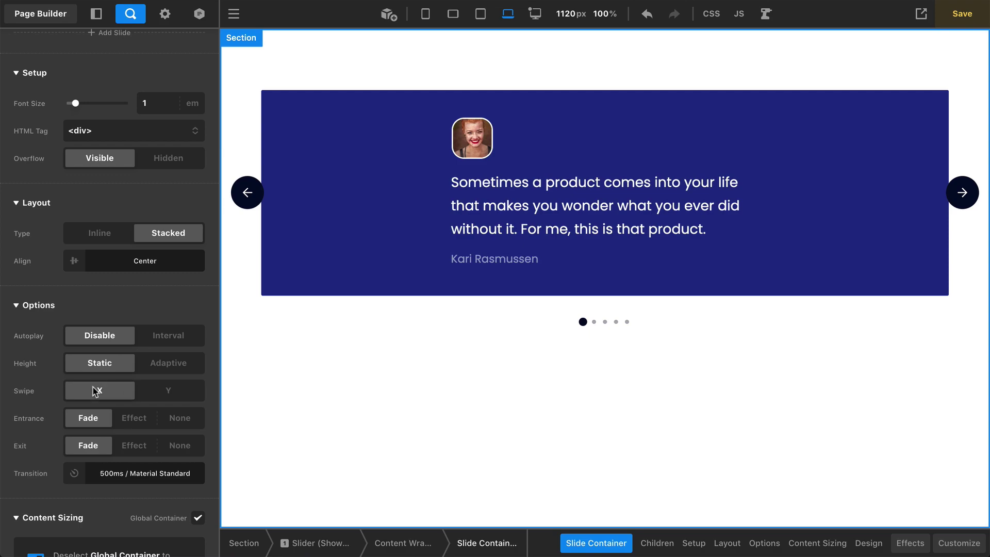
left_click(170, 393)
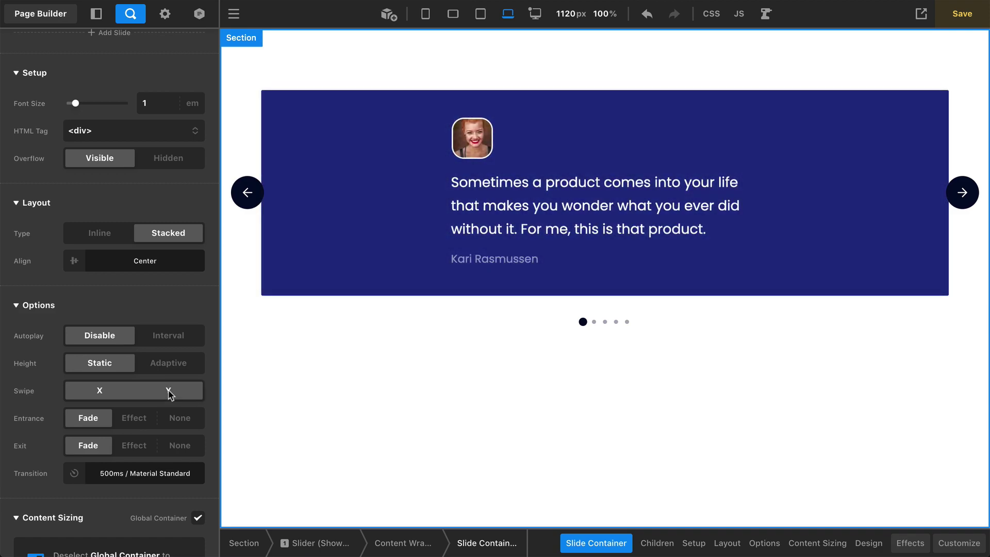
left_click(100, 392)
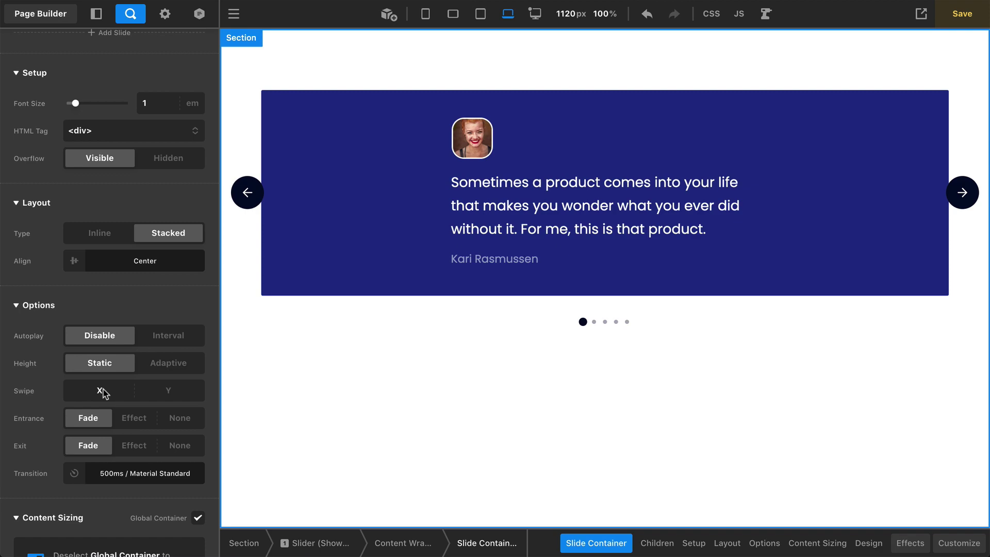
Set the Slide Container's alignment to Stretch and switch both its Entrance and Exit options to Effect.
left_click(149, 258)
left_click(150, 232)
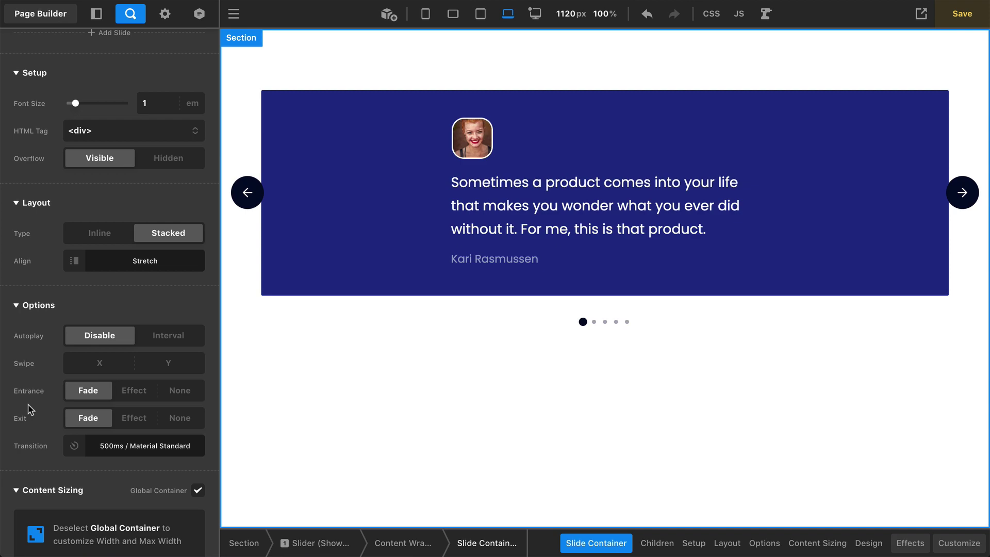
left_click(140, 397)
left_click(140, 420)
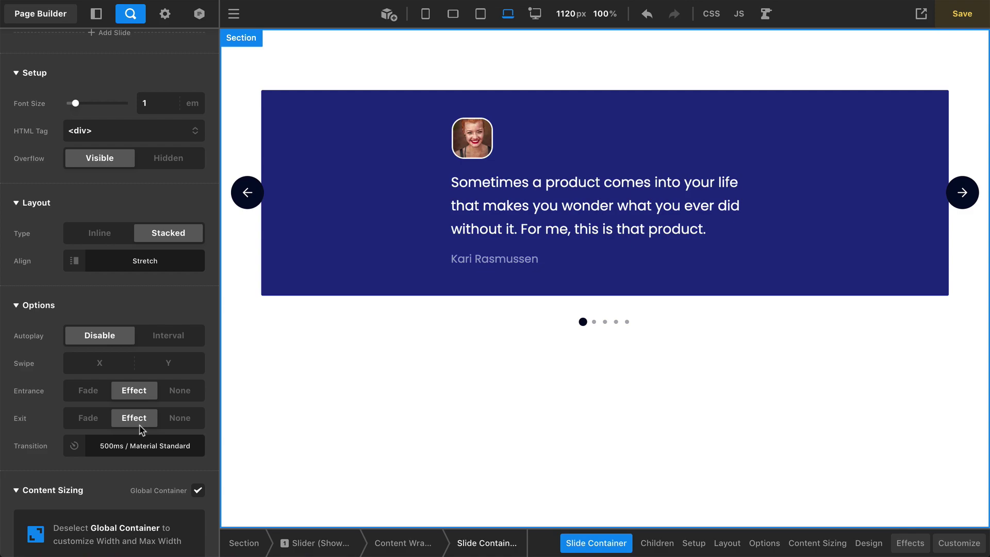
Enable the slide's Animation scroll effect with a Back In Left entrance and a Back Out Right exit.
left_click(910, 543)
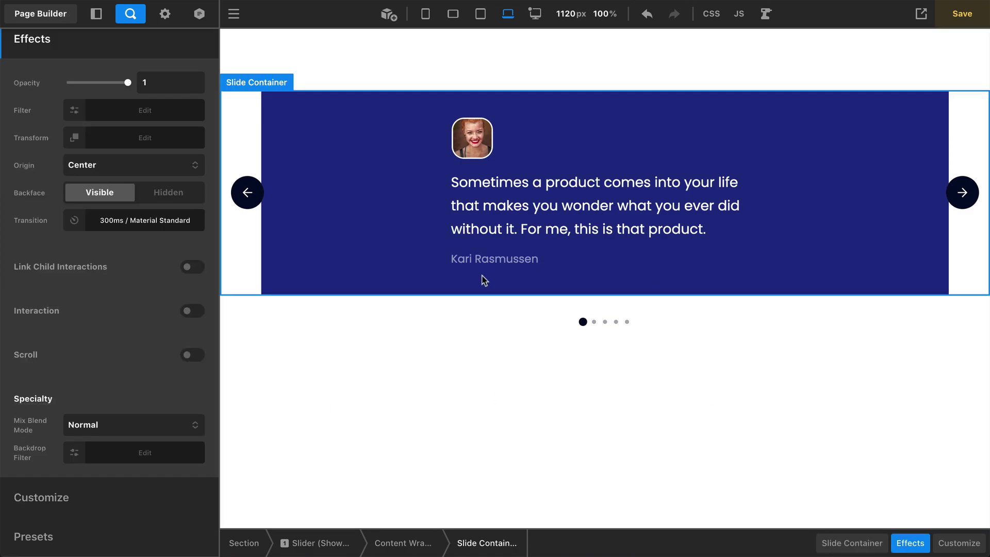
left_click(188, 355)
scroll(131, 150, "down", 4)
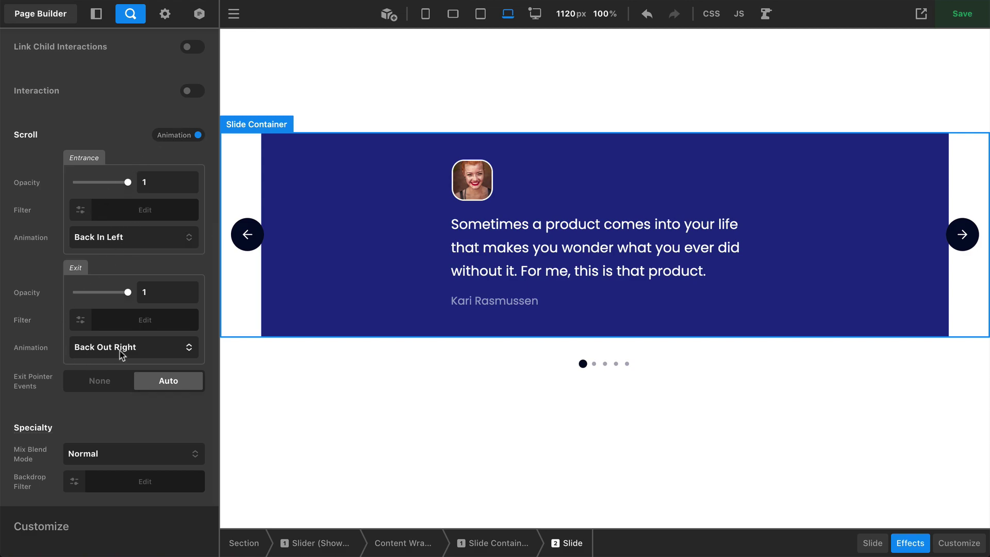
Advance the slider by four slides to examine the entrance and exit animations.
left_click(967, 250)
left_click(967, 249)
left_click(968, 249)
left_click(967, 249)
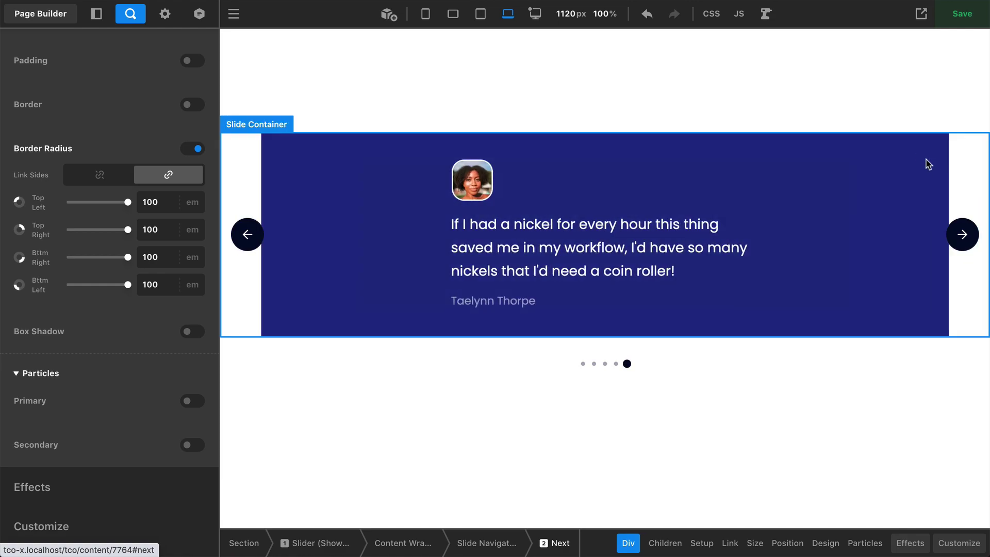
Review the current slide's scroll animation settings, then return to the Slide Container and move the slider to its third slide.
left_click(855, 159)
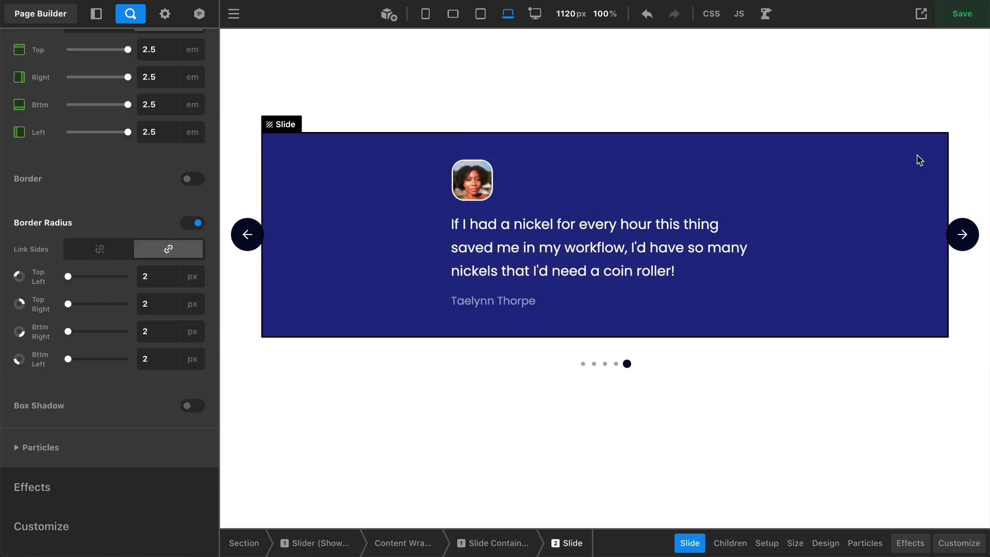
left_click(920, 547)
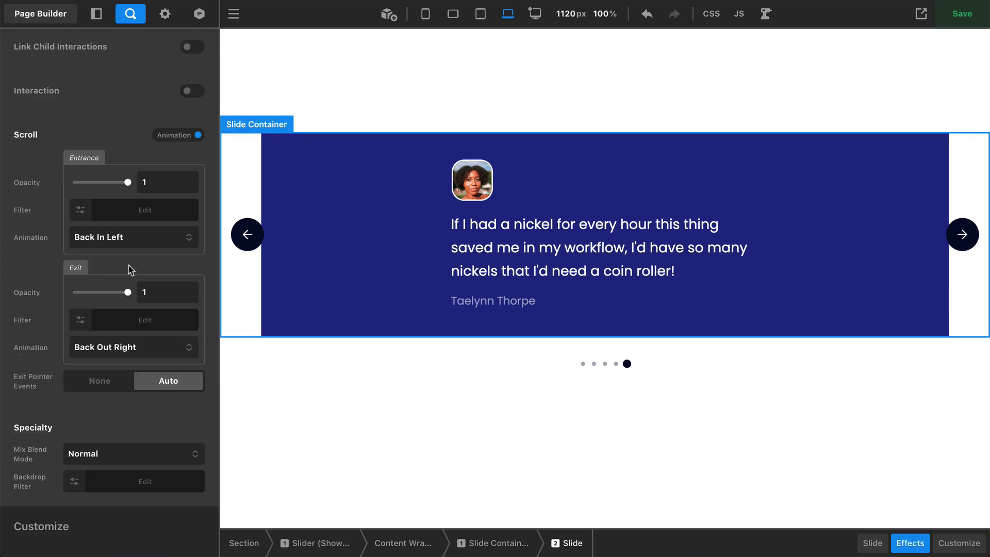
left_click(185, 137)
left_click(91, 146)
left_click(482, 543)
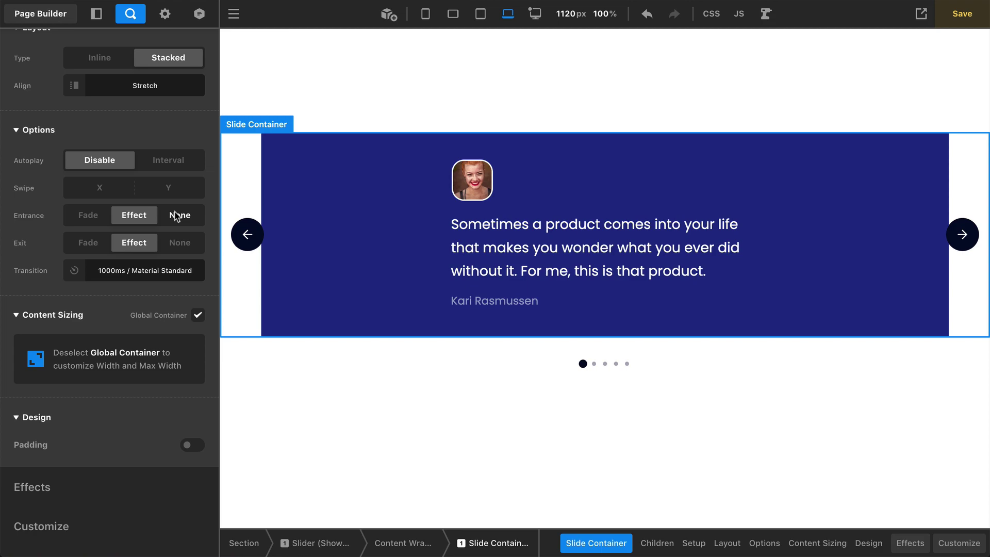
left_click(605, 364)
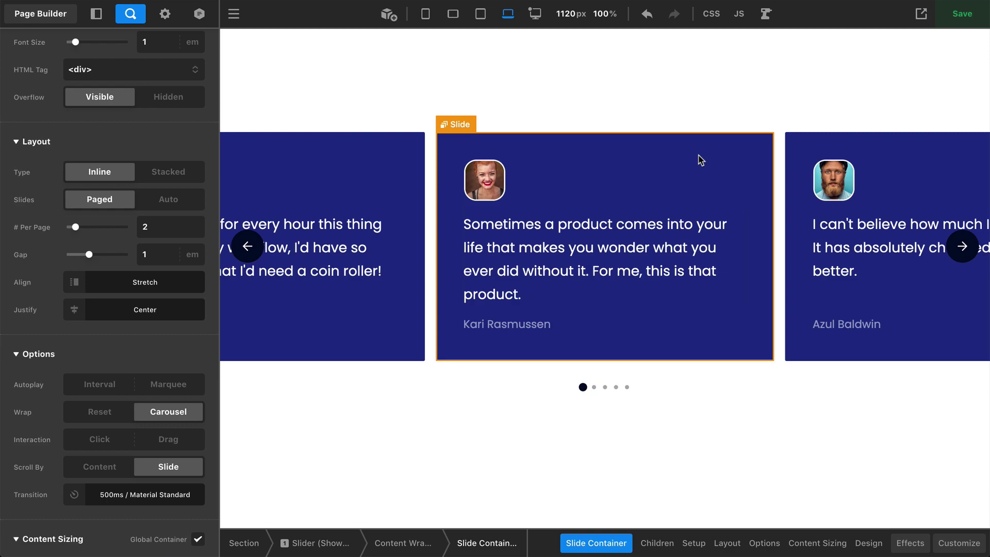
Select the first slide of the inline carousel and set its scroll effect to Transform.
left_click(910, 543)
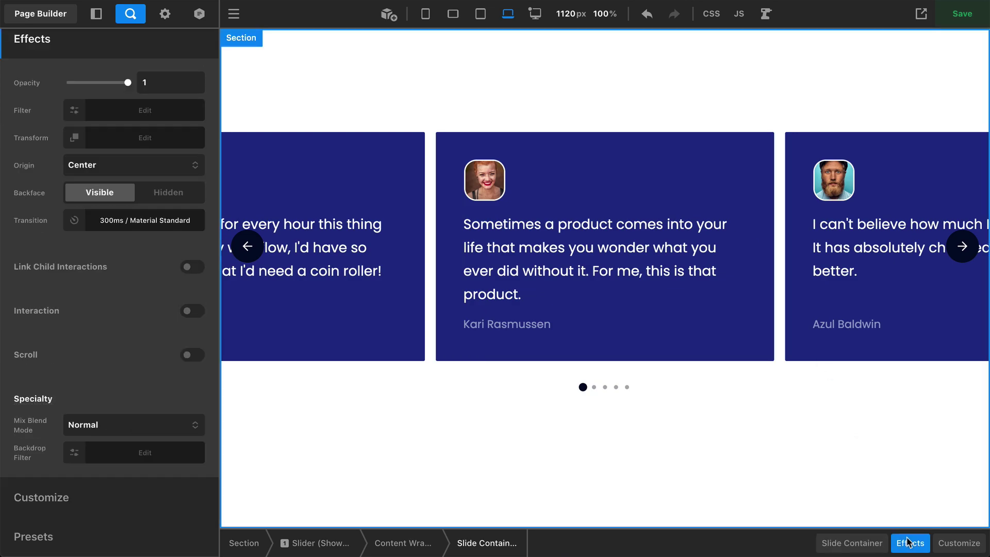
left_click(756, 166)
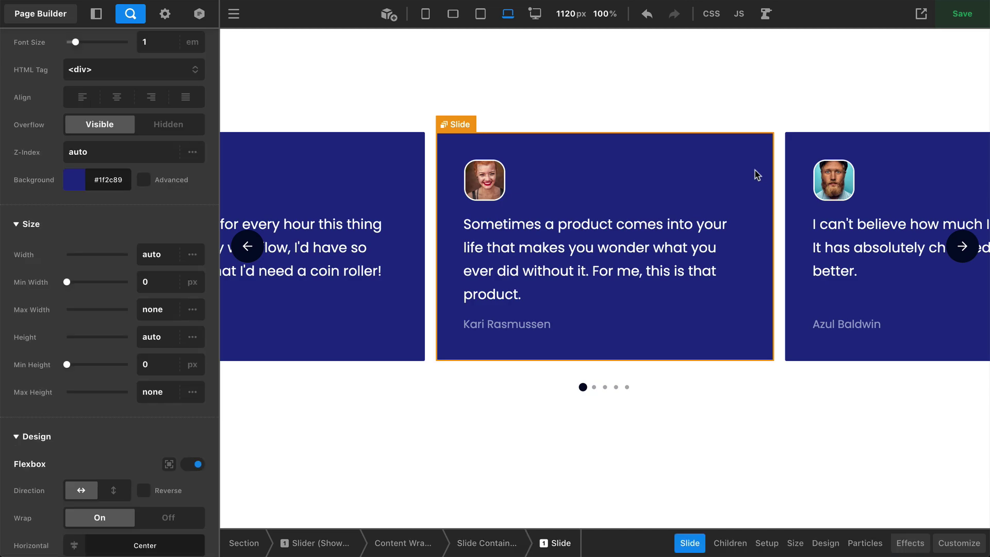
left_click(903, 543)
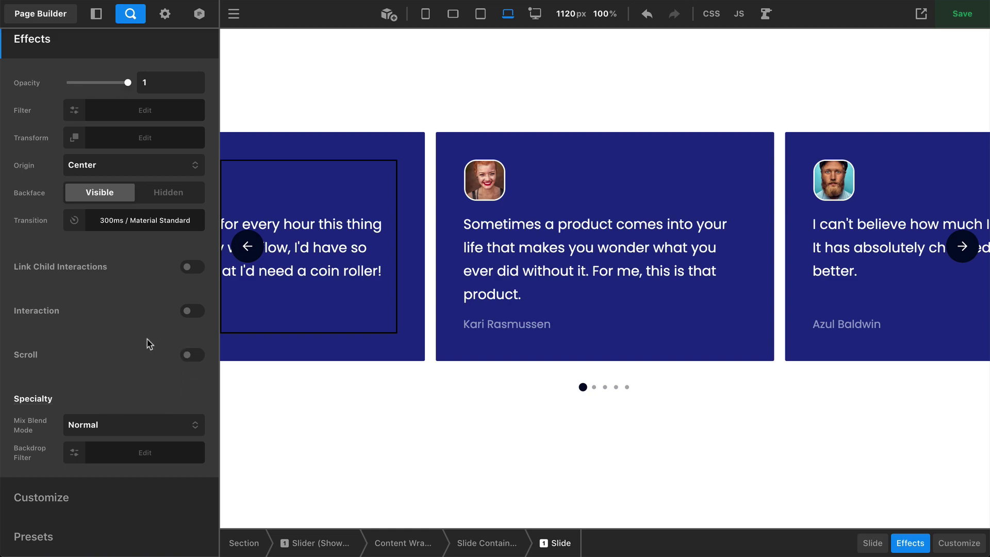
left_click(189, 355)
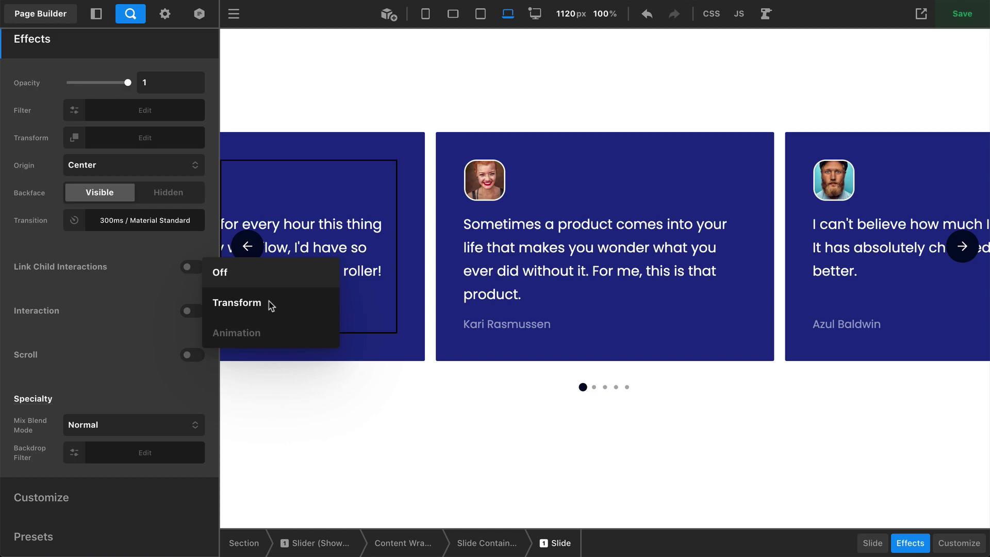
left_click(237, 303)
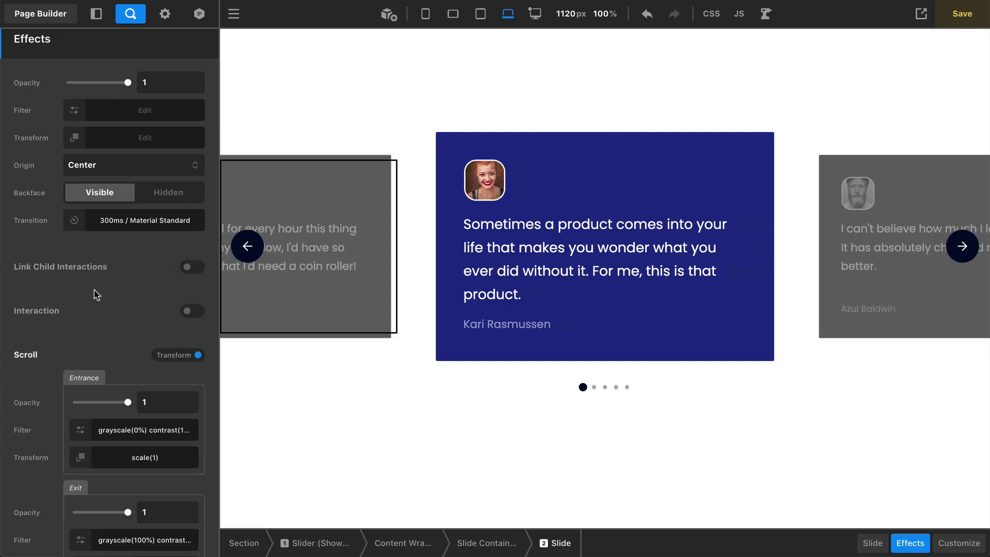
Examine the Transform scroll effect's entrance and exit settings, viewing the entrance filter and transform values.
scroll(610, 223, "down", 2)
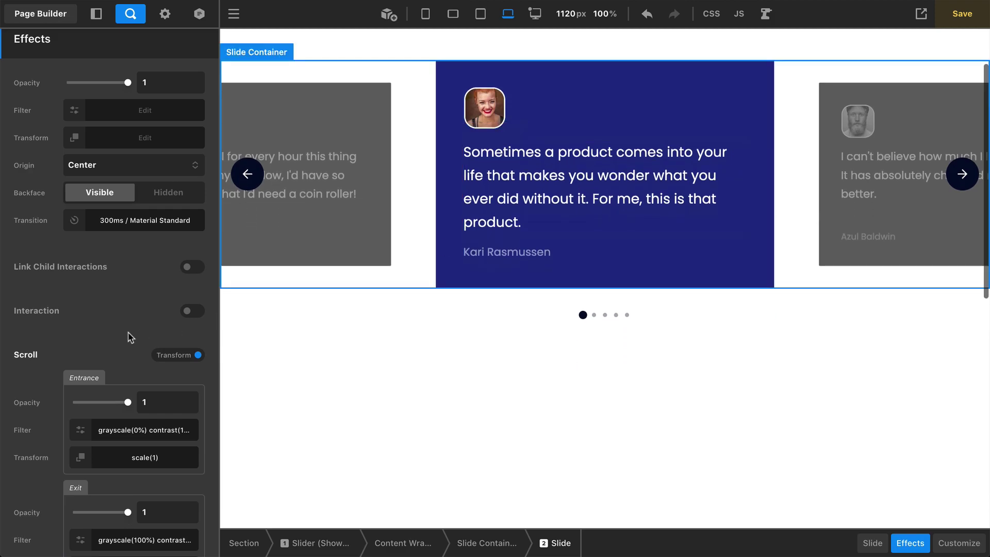
scroll(134, 337, "down", 4)
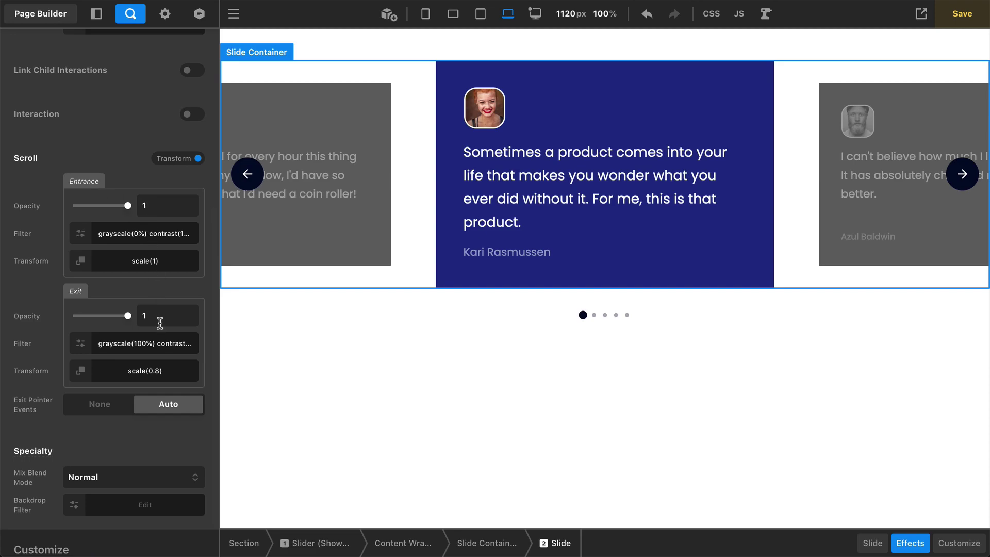
left_click(121, 233)
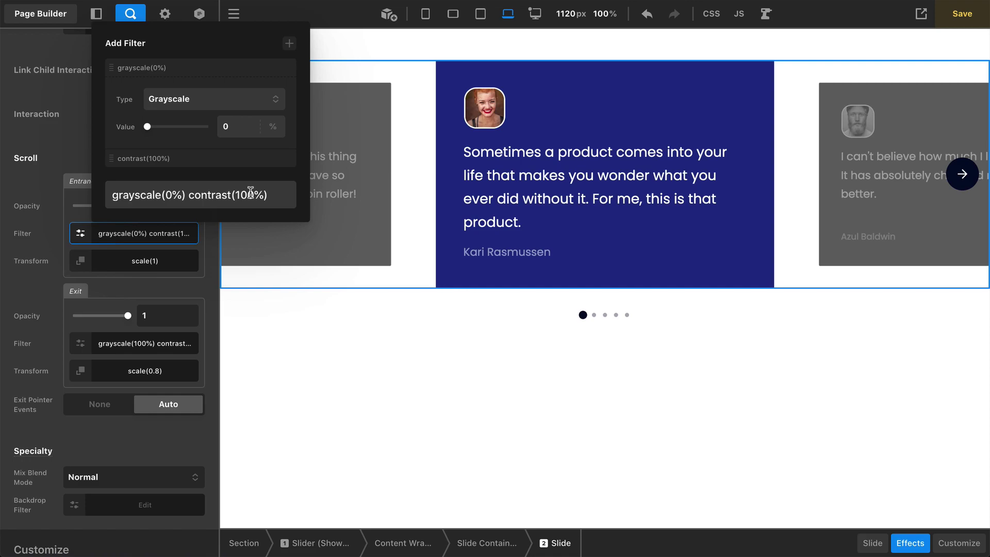
left_click(139, 263)
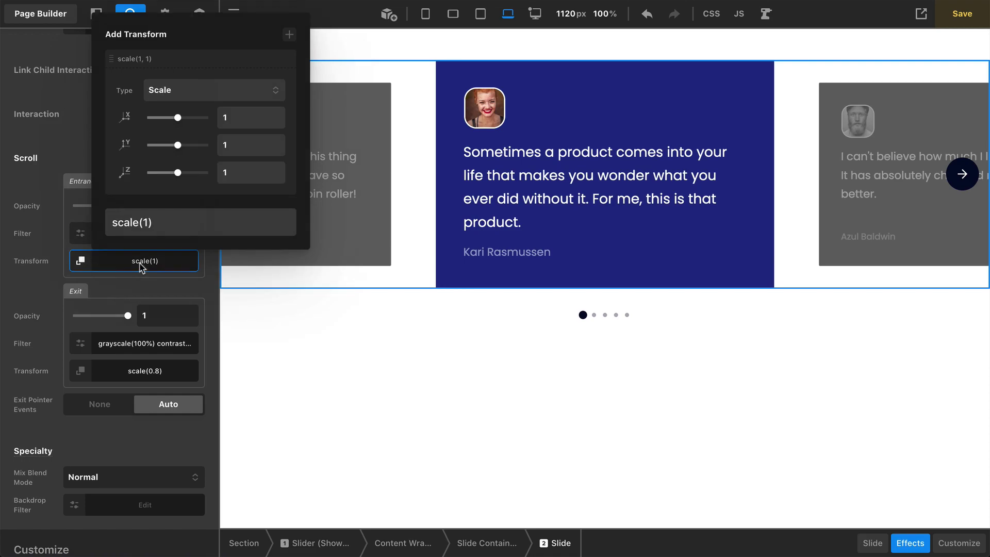
left_click(164, 266)
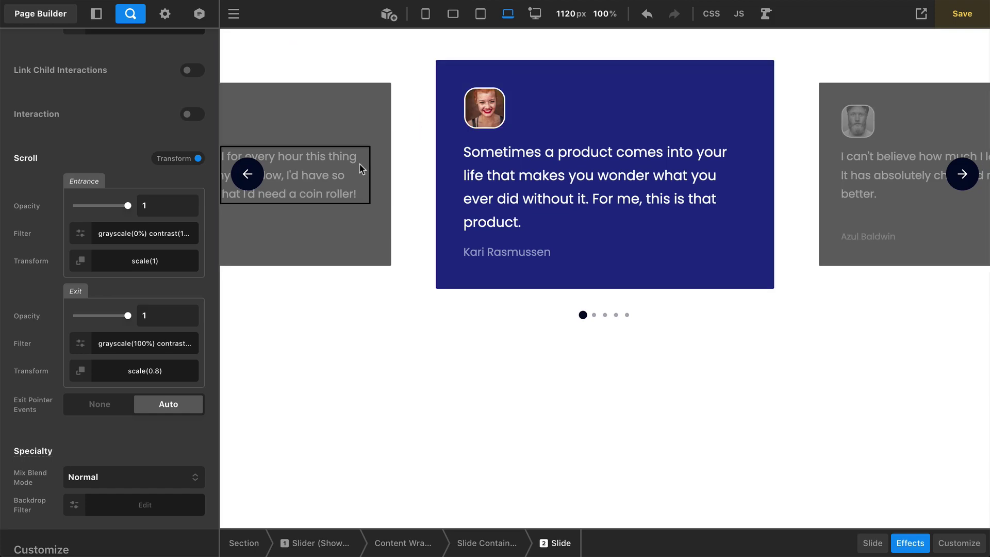
Examine the Transform scroll effect's exit settings, viewing the exit transform and filter values.
left_click(158, 372)
left_click(157, 346)
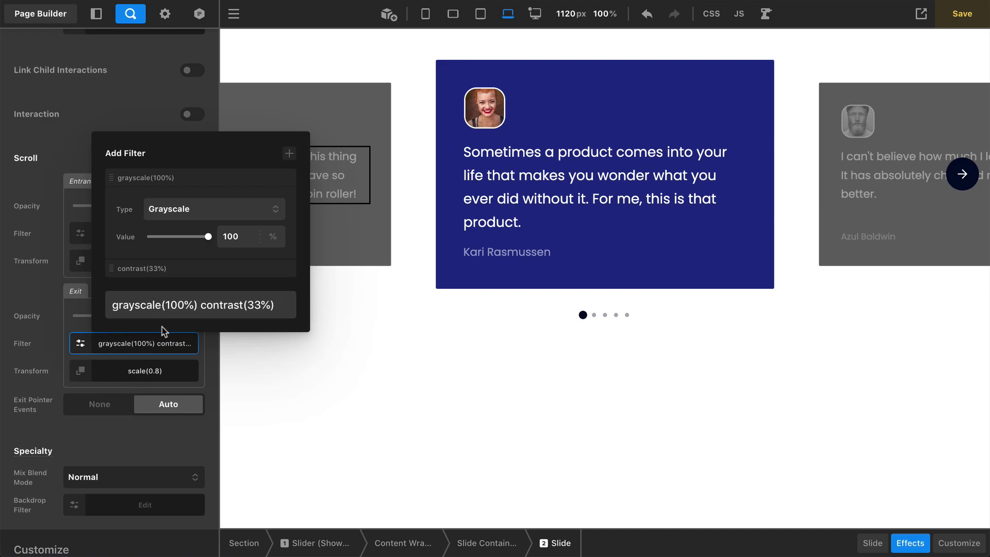
left_click(149, 341)
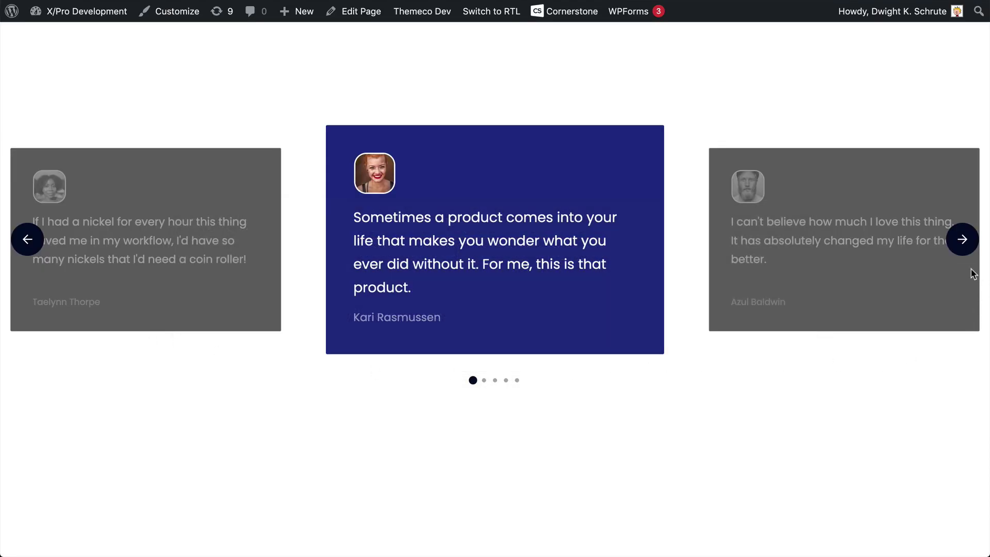
On the live page, advance the testimonial slider through all five slides back to the first, then jump to the fourth slide.
left_click(961, 250)
left_click(961, 249)
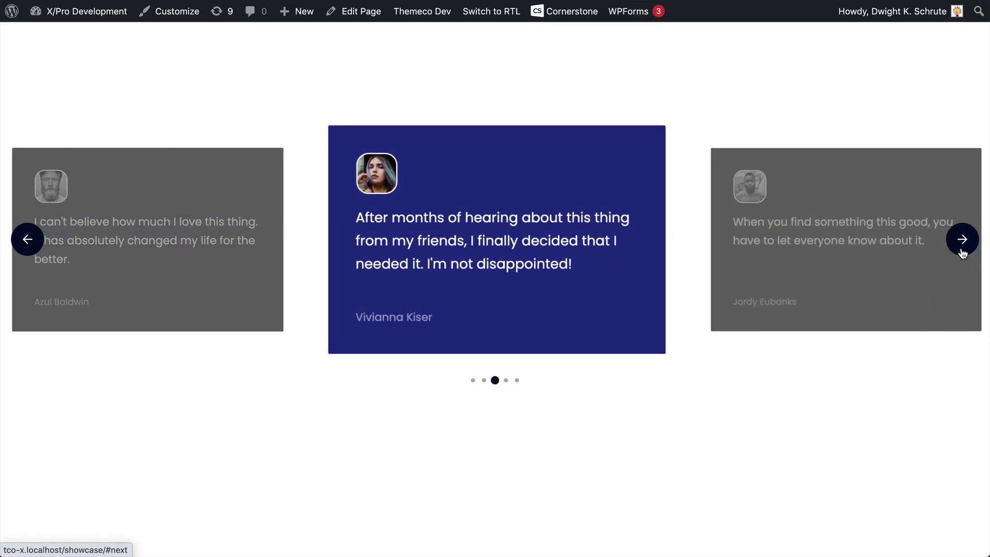
left_click(961, 250)
left_click(962, 252)
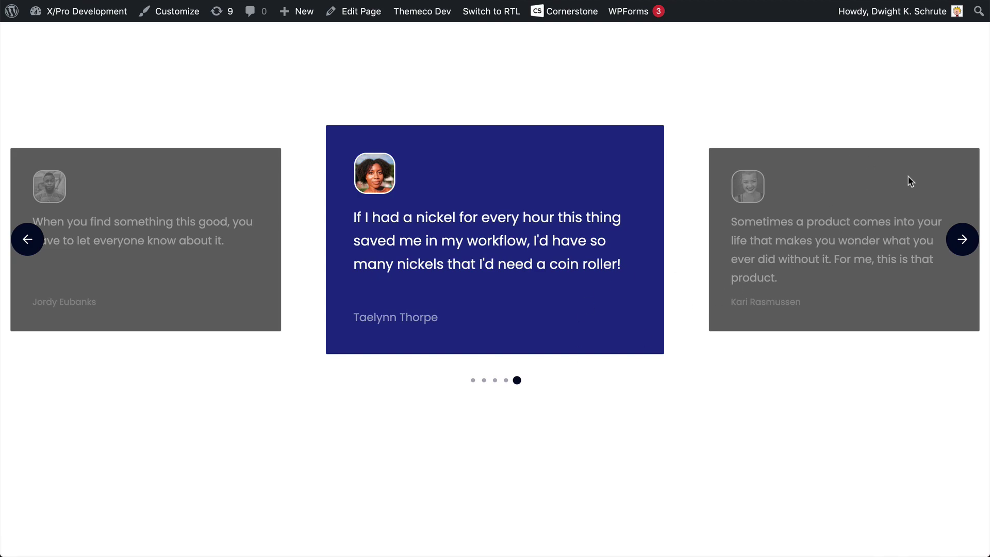
left_click(962, 239)
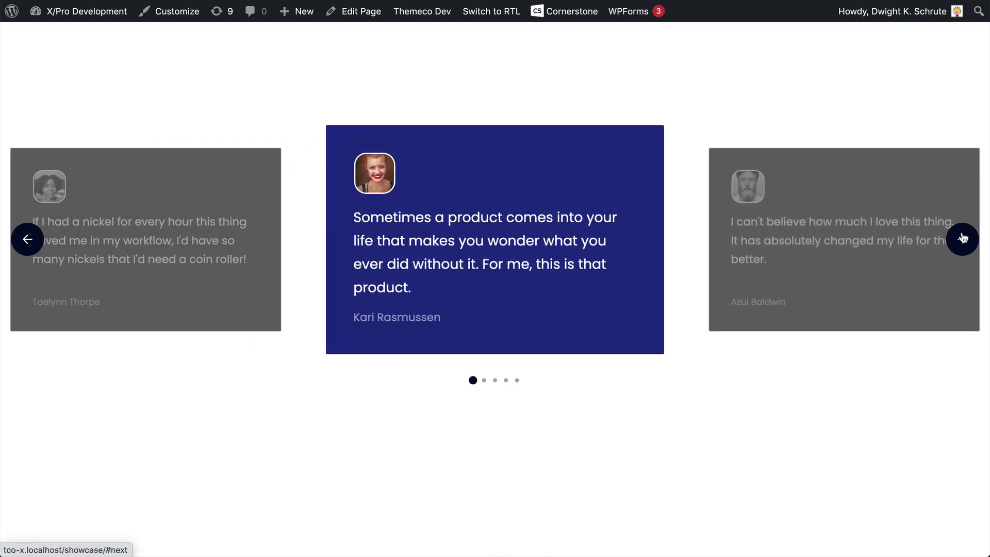
left_click(505, 380)
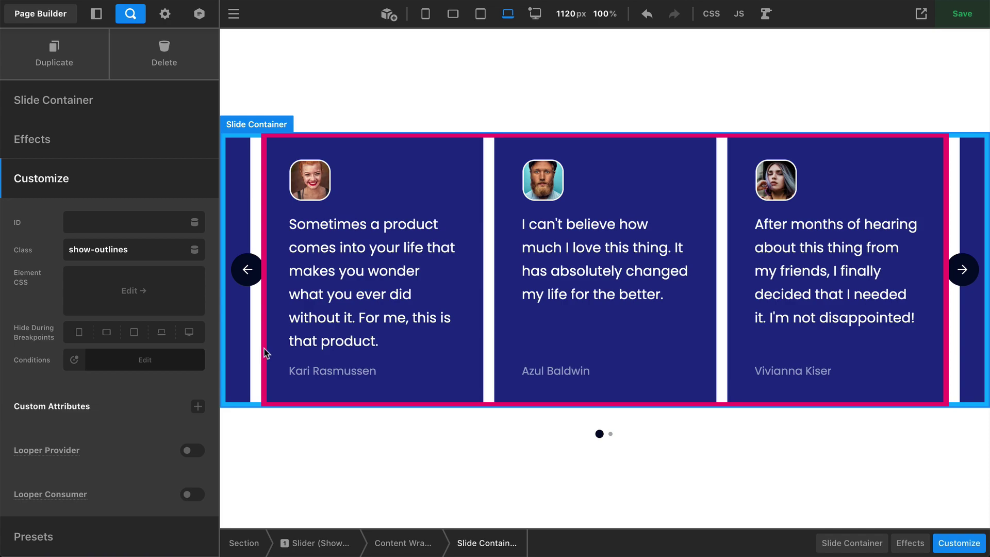
Open the Slide Container's main settings and review its layout, options and content sizing.
left_click(857, 543)
scroll(112, 315, "down", 8)
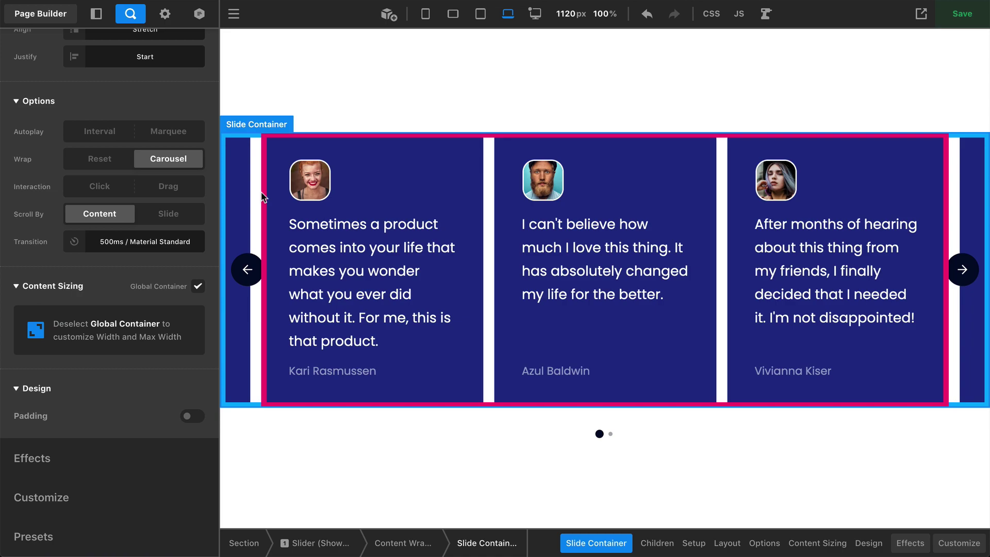
scroll(101, 209, "up", 3)
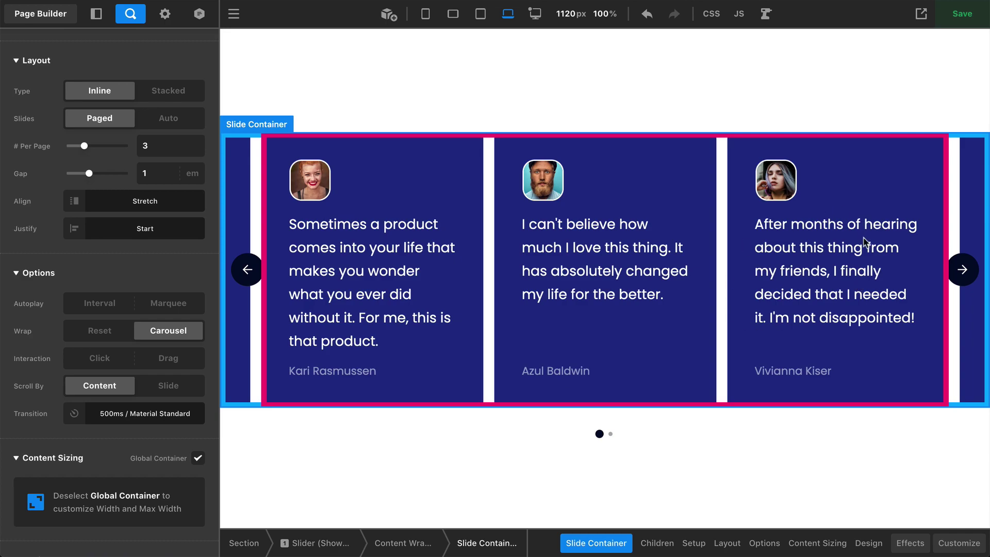
Preview the three-per-page carousel at the tablet breakpoint, then return to the laptop breakpoint.
left_click(480, 14)
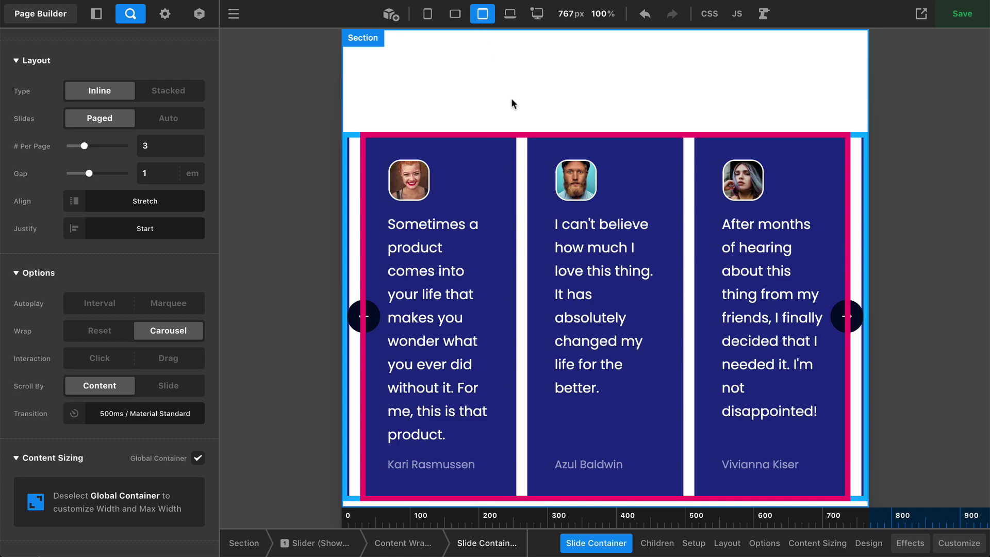
scroll(511, 98, "down", 1)
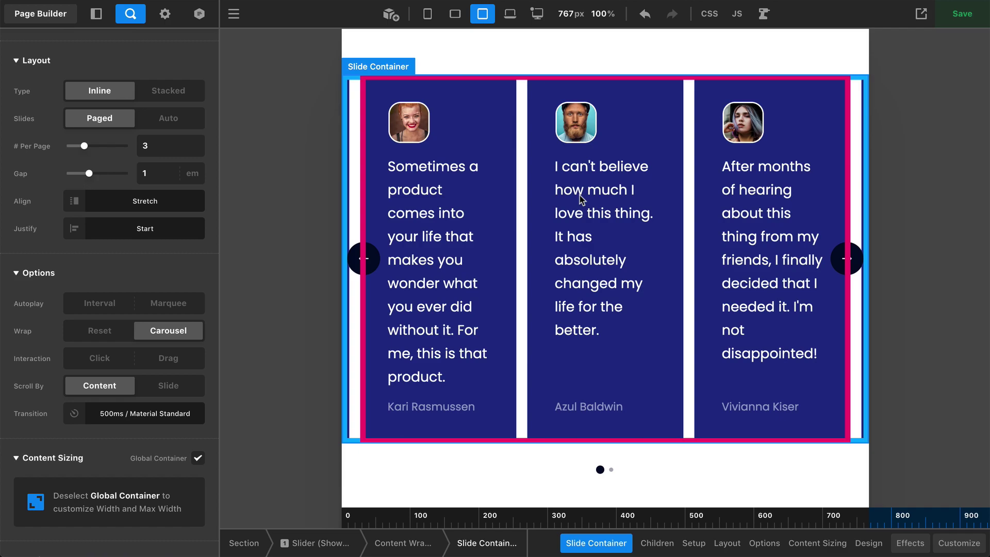
left_click(510, 14)
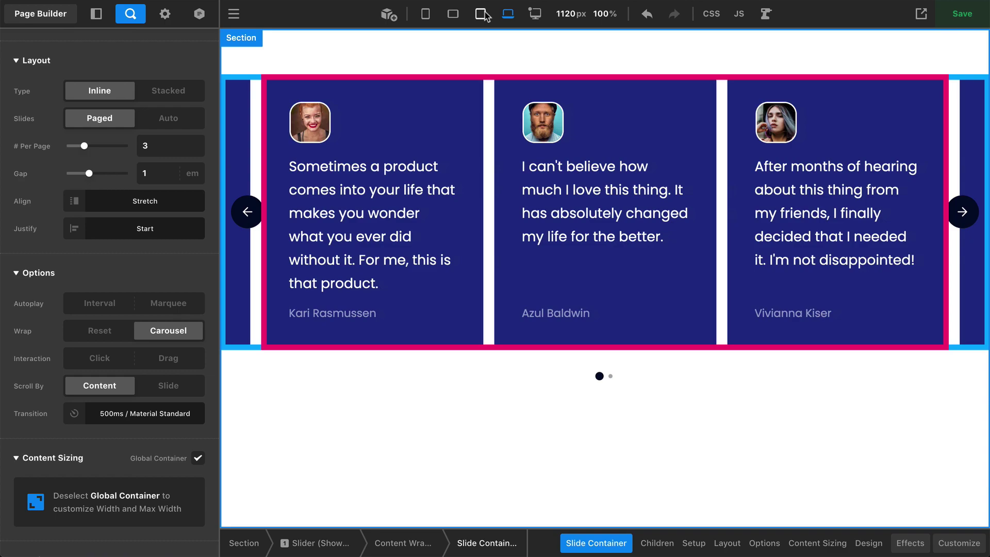
Show 1 slide per page and disable Global Container in the Slide Container's content sizing.
double_click(148, 146)
type("1")
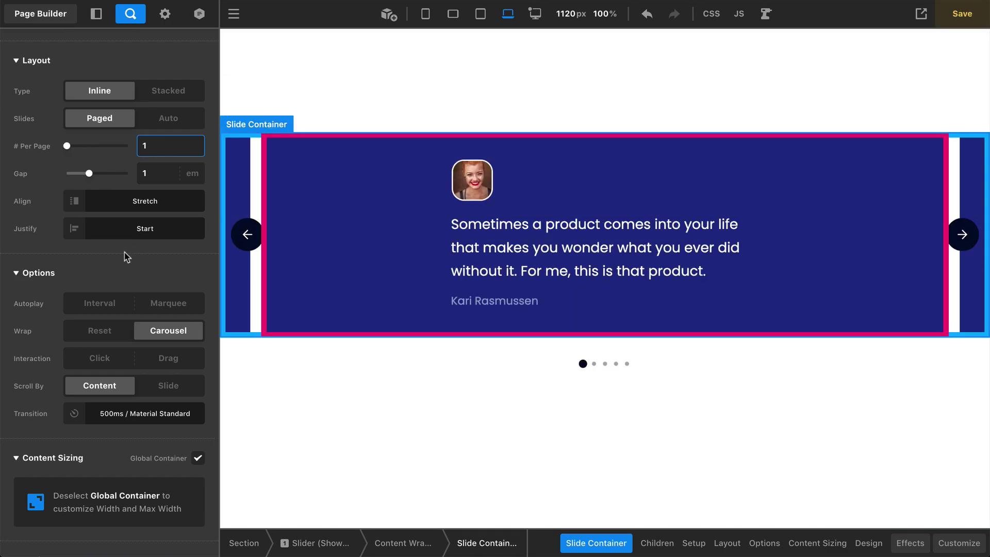
left_click(126, 263)
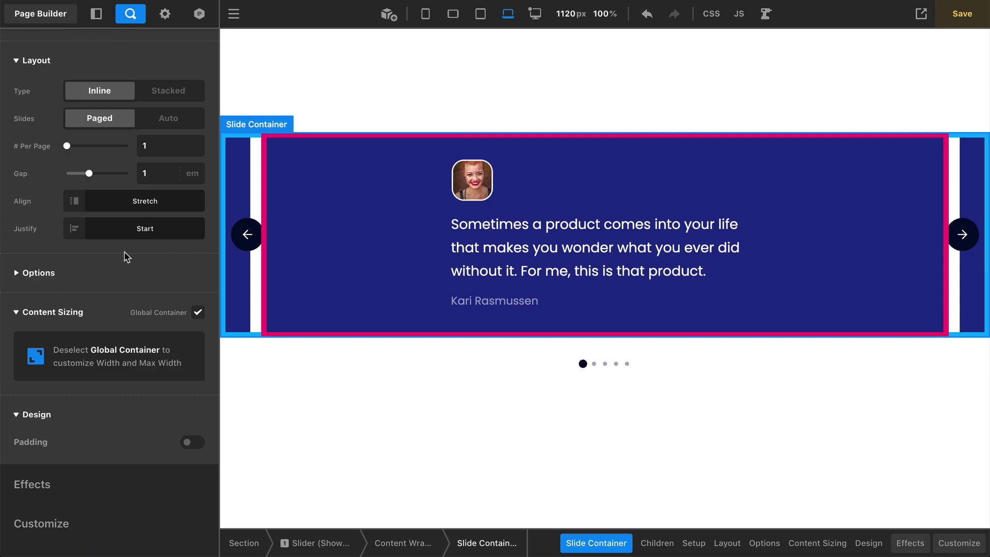
left_click(198, 312)
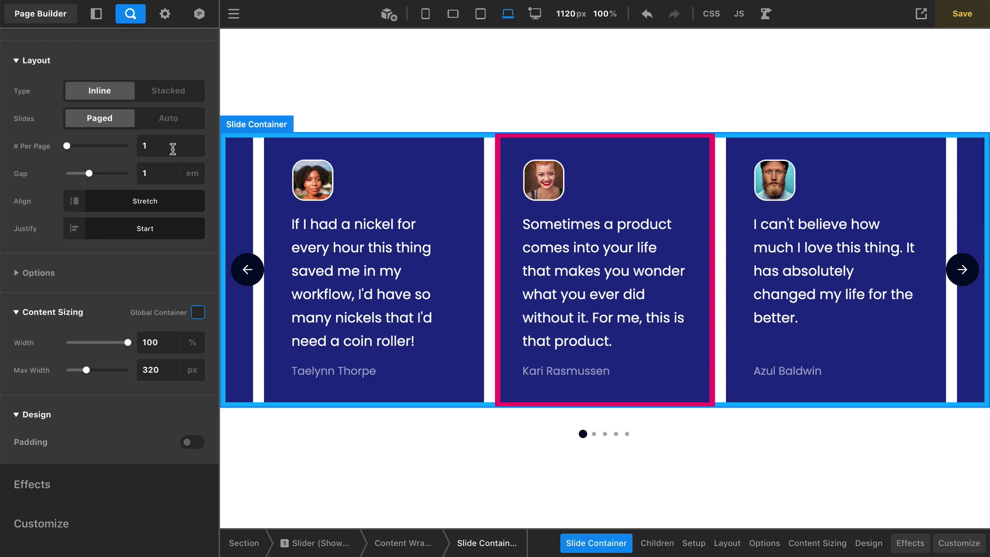
Preview the custom-width carousel at the tablet, laptop and landscape phone breakpoints, then return to the full-width view.
left_click(484, 15)
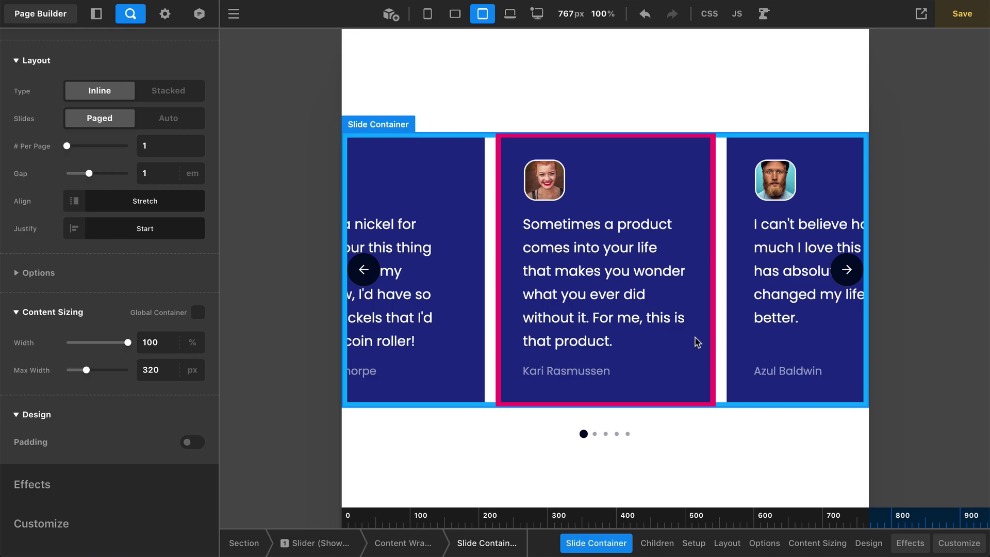
left_click(511, 15)
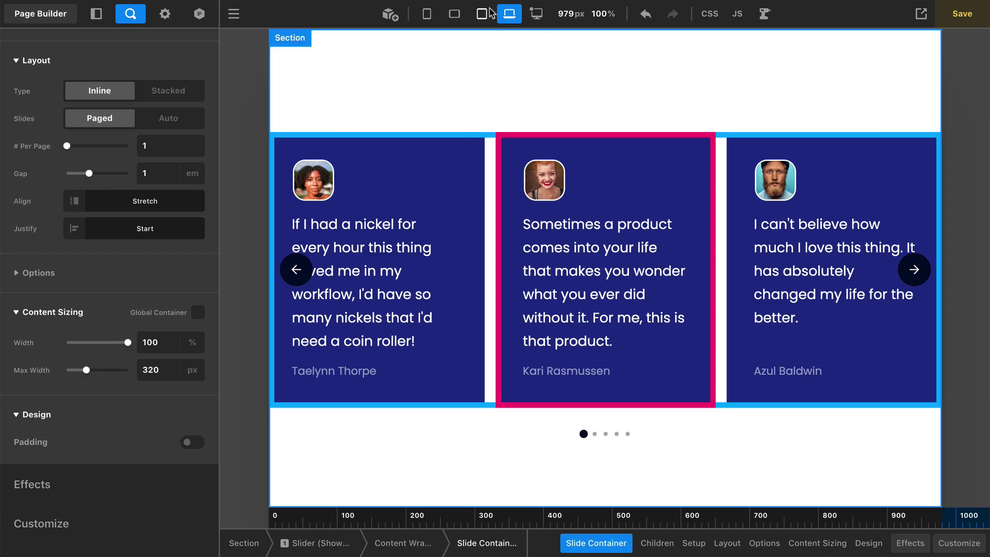
left_click(457, 15)
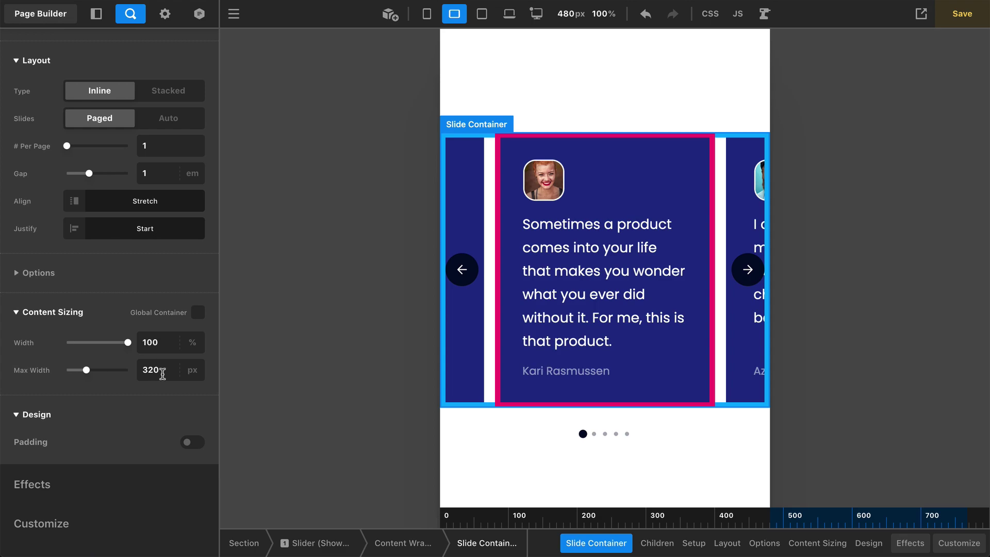
left_click(453, 14)
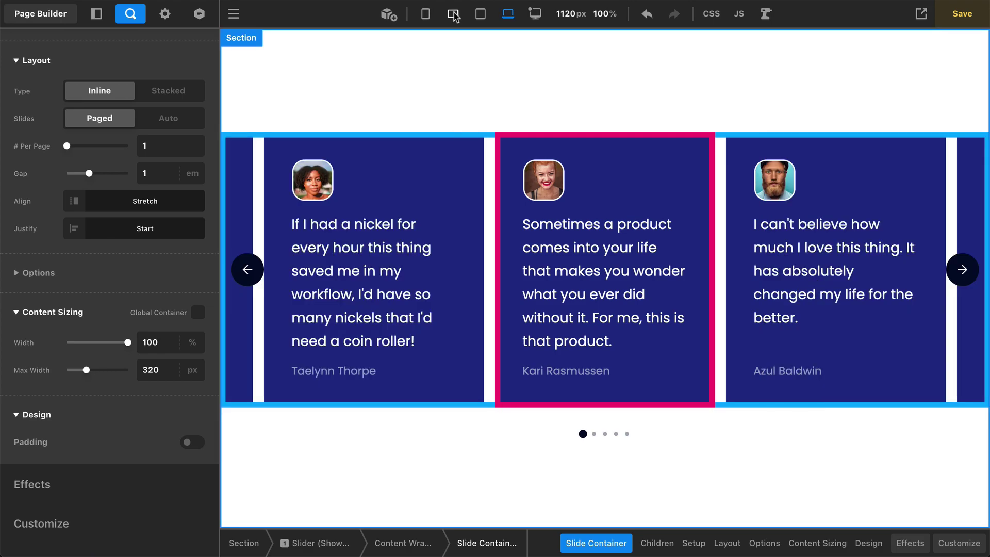